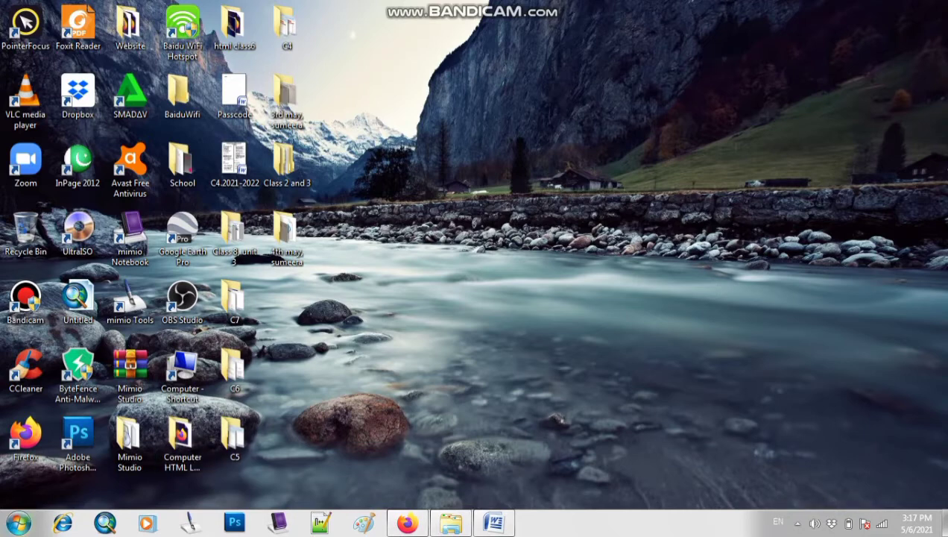
Step: Search the installed programs for "paint" and open Paint
click(18, 522)
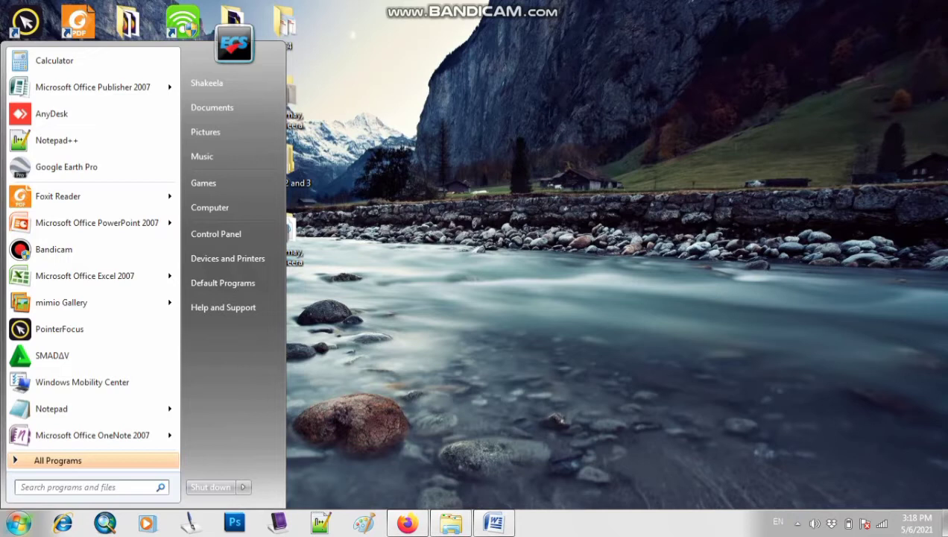
text(p)
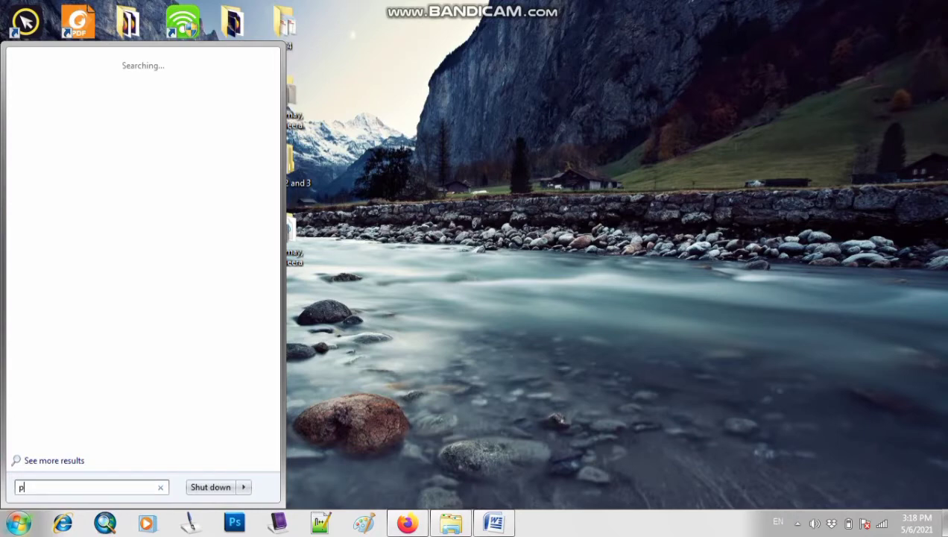
text(aint)
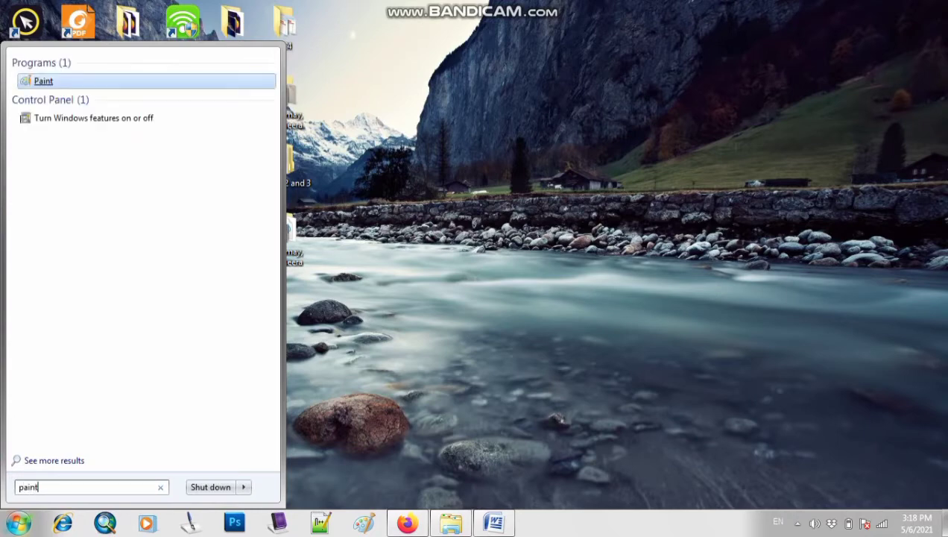
key(Return)
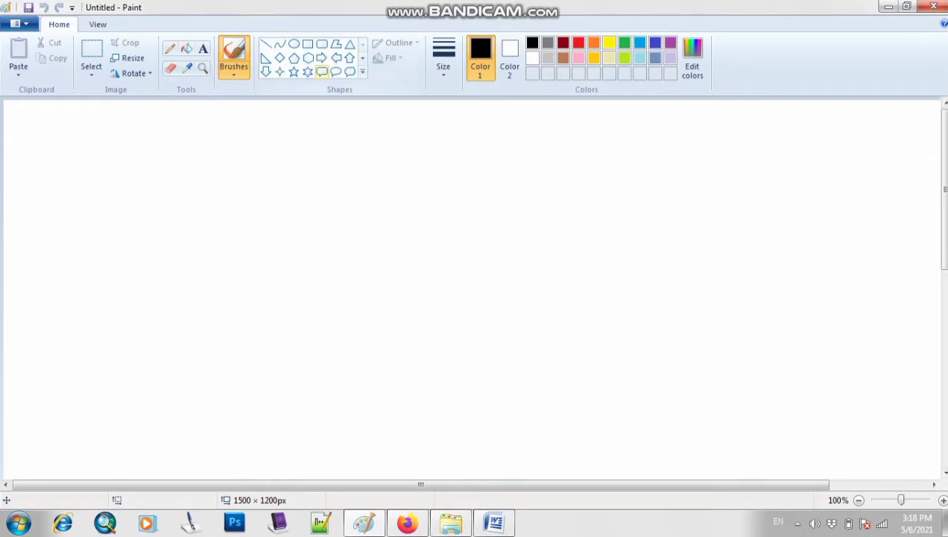
Step: Draw a black five-point star about 455 × 443 px in the middle of the canvas and undo it
click(307, 43)
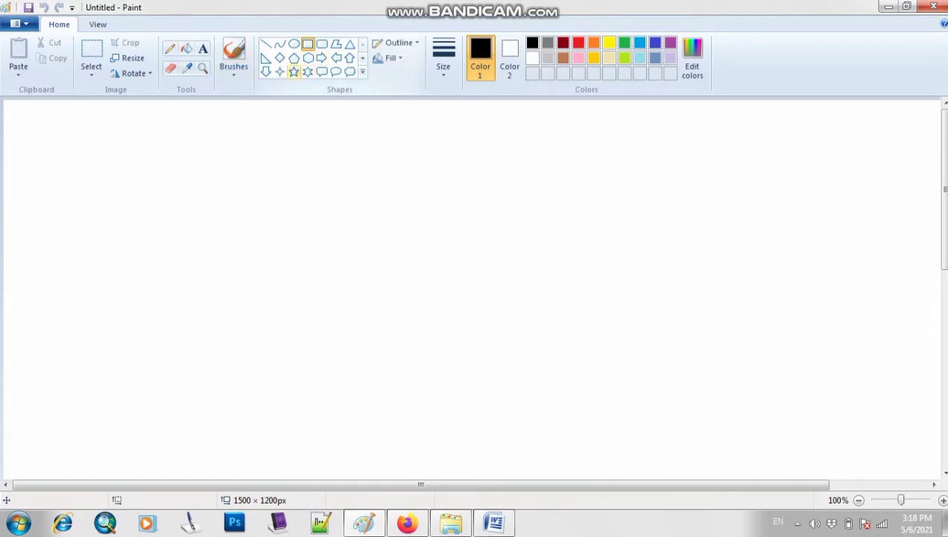
click(294, 71)
drag(312, 132, 627, 439)
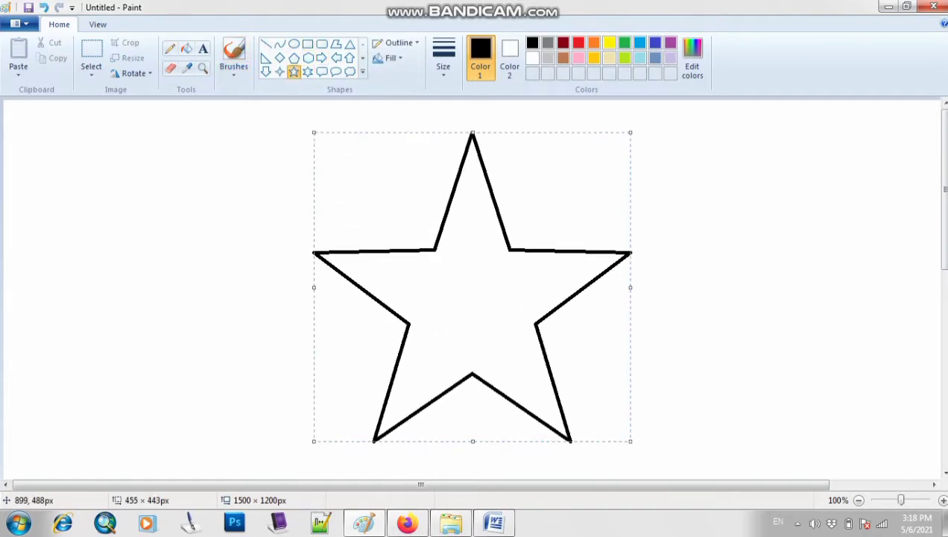
click(752, 400)
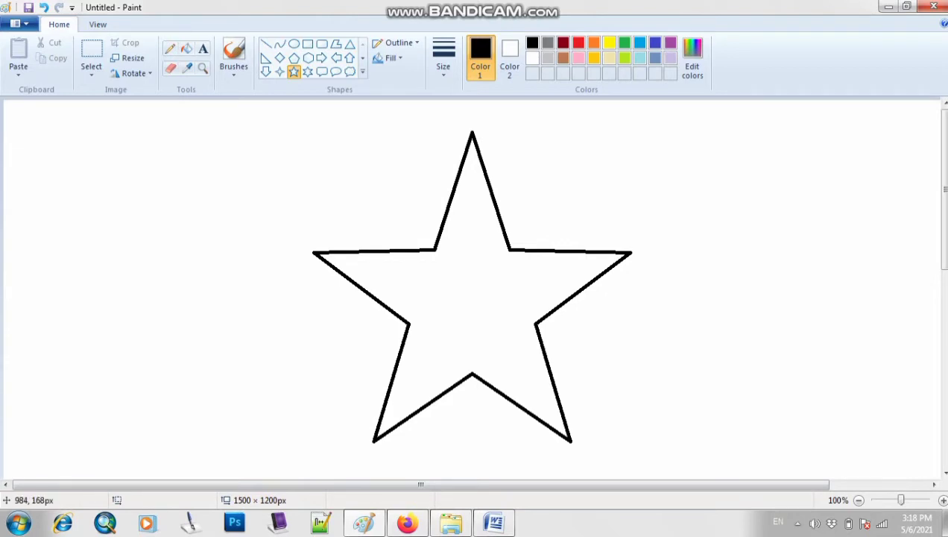
key(ctrl+z)
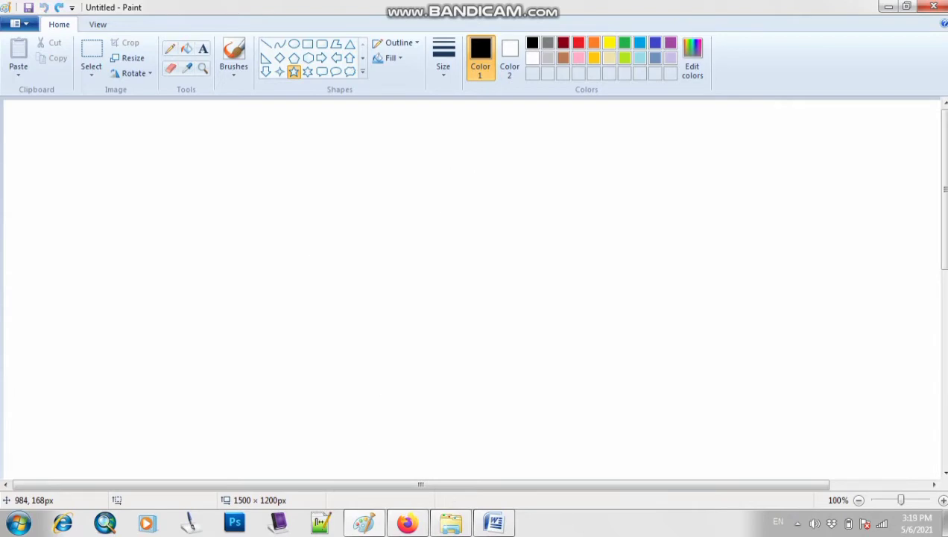
Step: Add the text "Drawing Area" near the canvas's upper edge in a text box enlarged to about 390 × 412 px
click(203, 49)
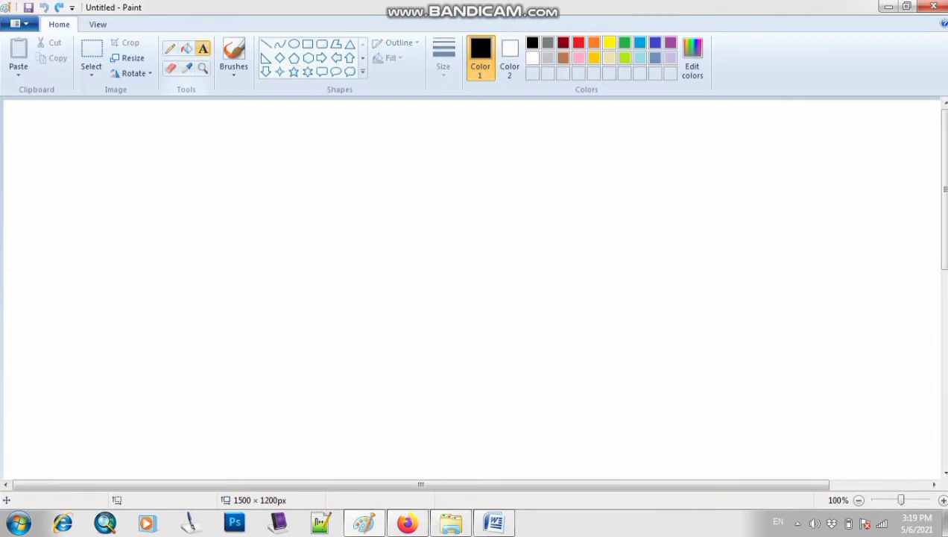
drag(618, 122, 886, 164)
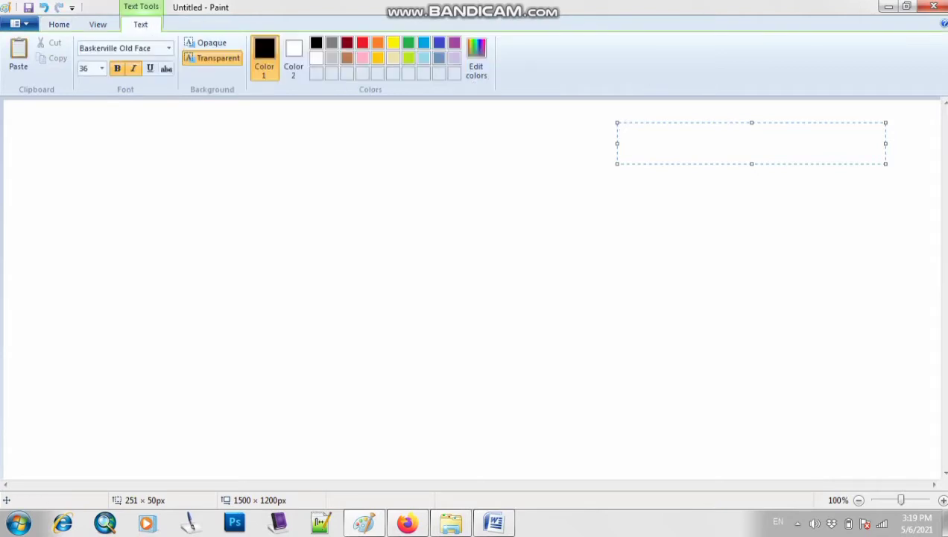
text(Drawi)
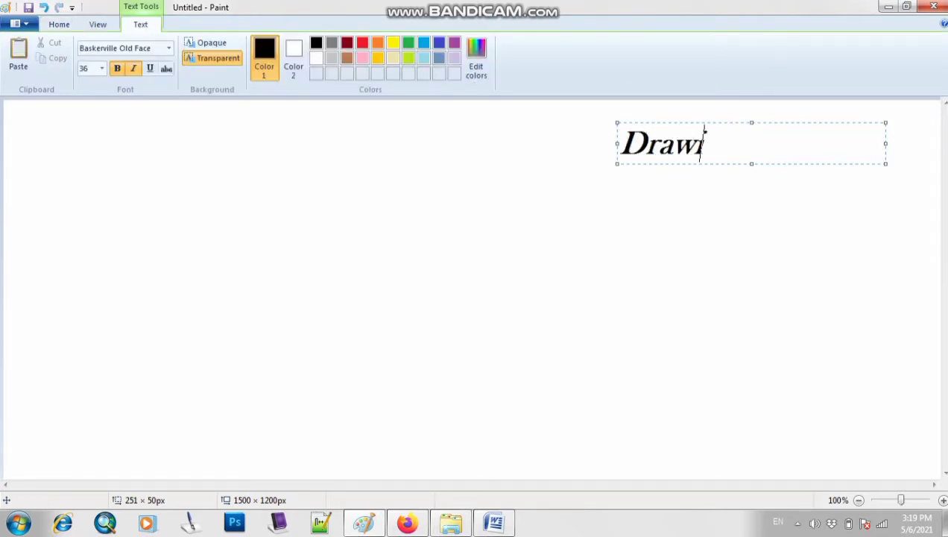
text(ng Area)
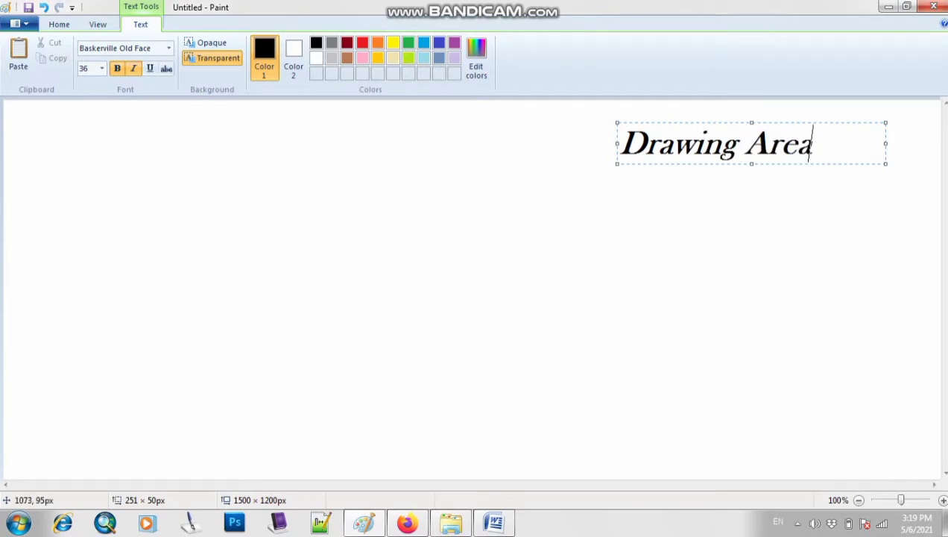
drag(752, 164, 751, 407)
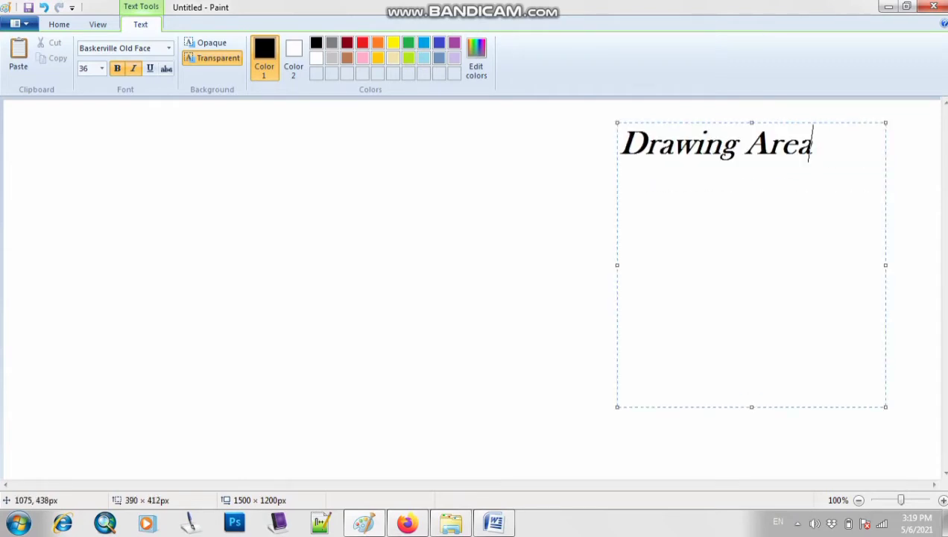
key(Return)
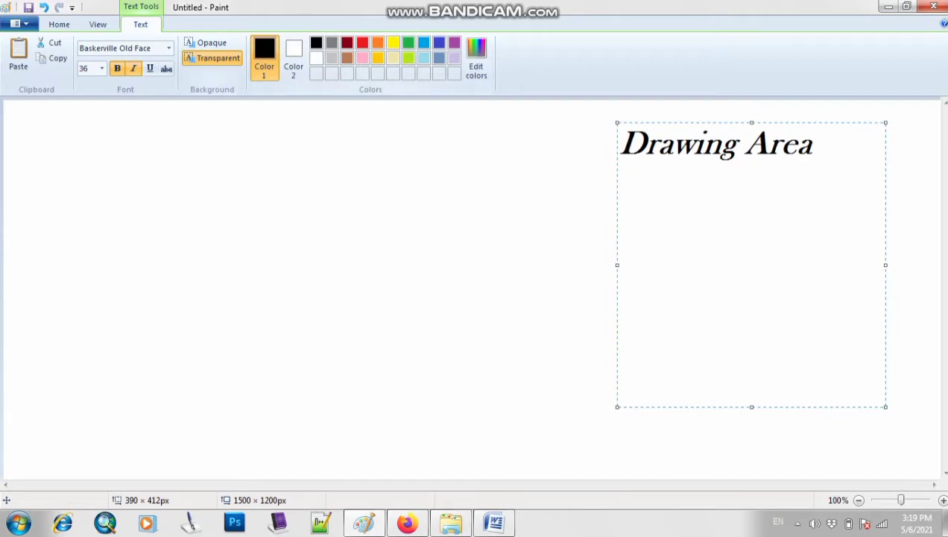
click(217, 240)
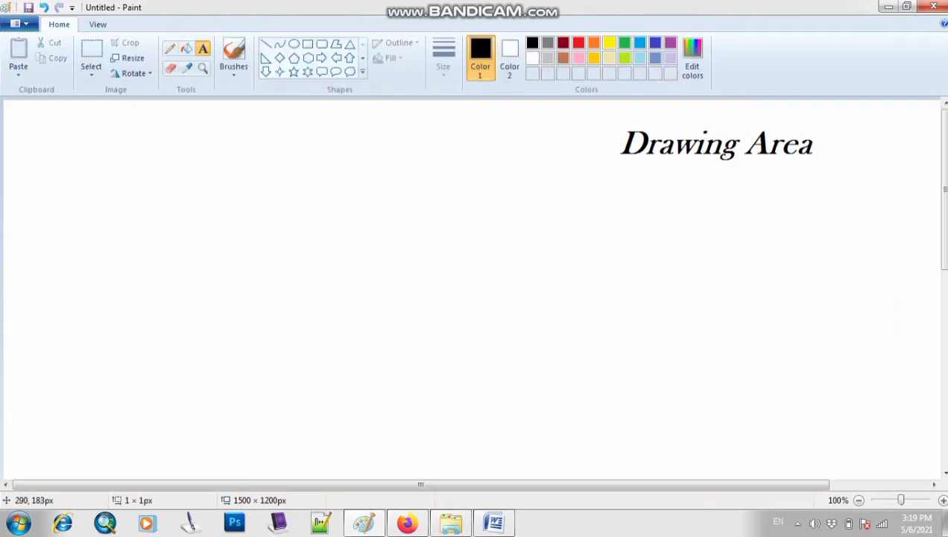
click(203, 209)
click(104, 110)
Step: Restore the Paint window to a smaller size and move it toward the middle of the desktop
click(907, 5)
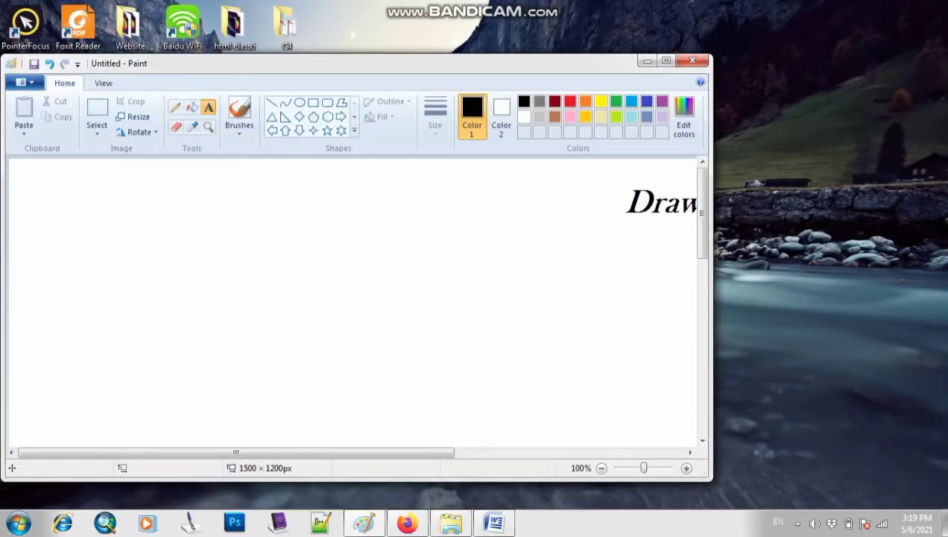
mouse_move(299, 64)
mouse_down()
mouse_move(376, 134)
mouse_move(442, 114)
mouse_up()
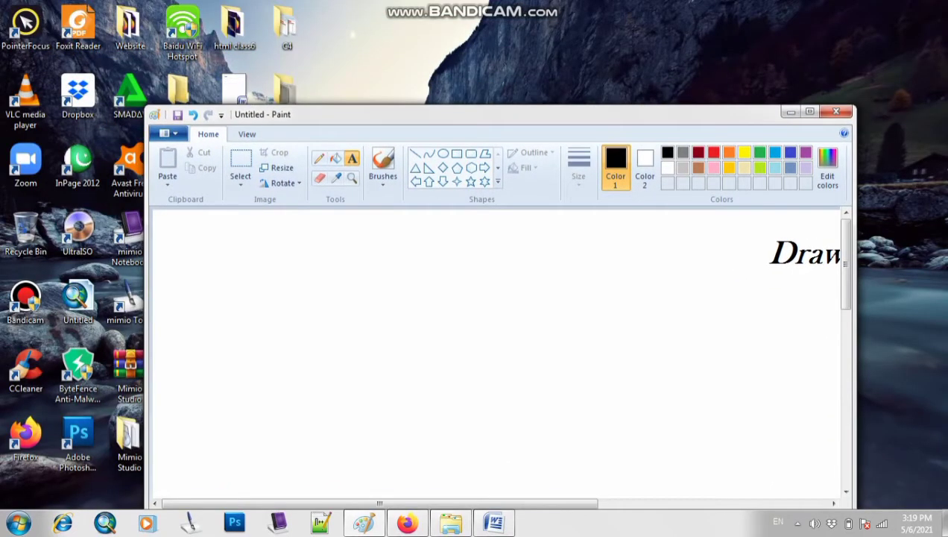
mouse_move(379, 504)
mouse_down()
mouse_move(553, 503)
mouse_move(527, 503)
mouse_up()
click(582, 466)
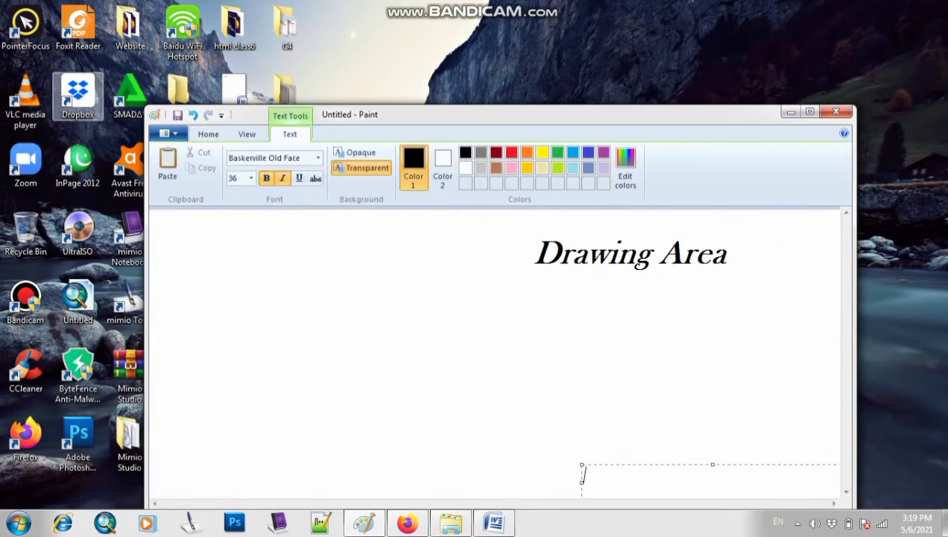
key(Escape)
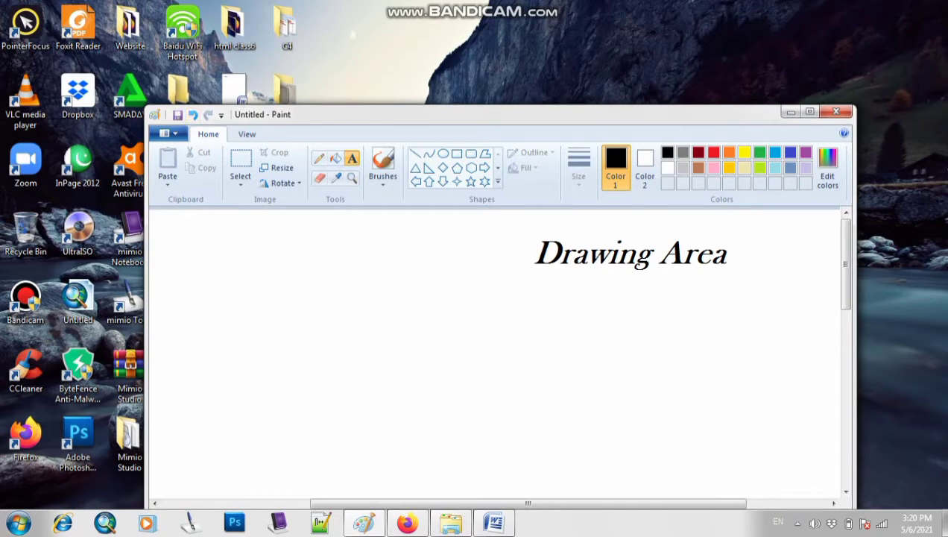
key(ctrl+z)
key(ctrl+y)
Step: Save the picture as a PNG file named 1234 in the Dropbox folder
click(169, 133)
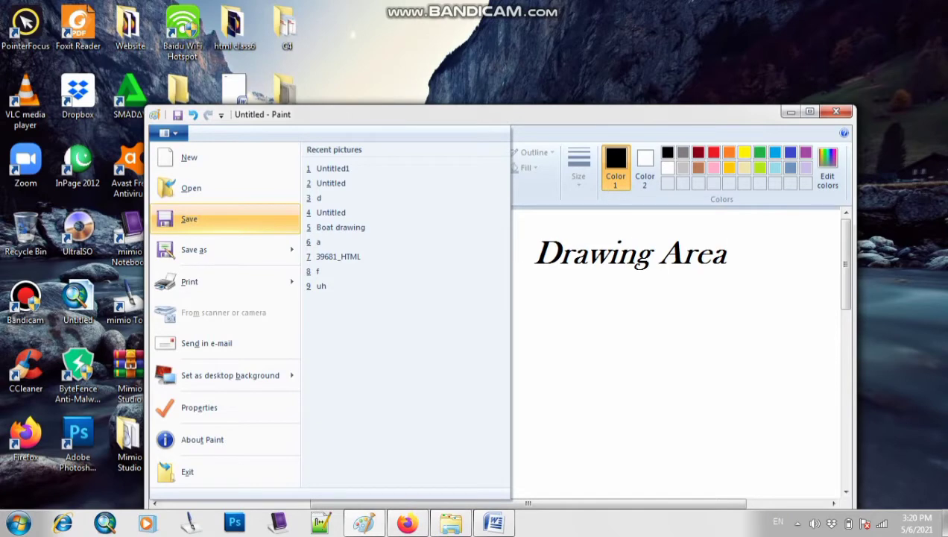
click(188, 218)
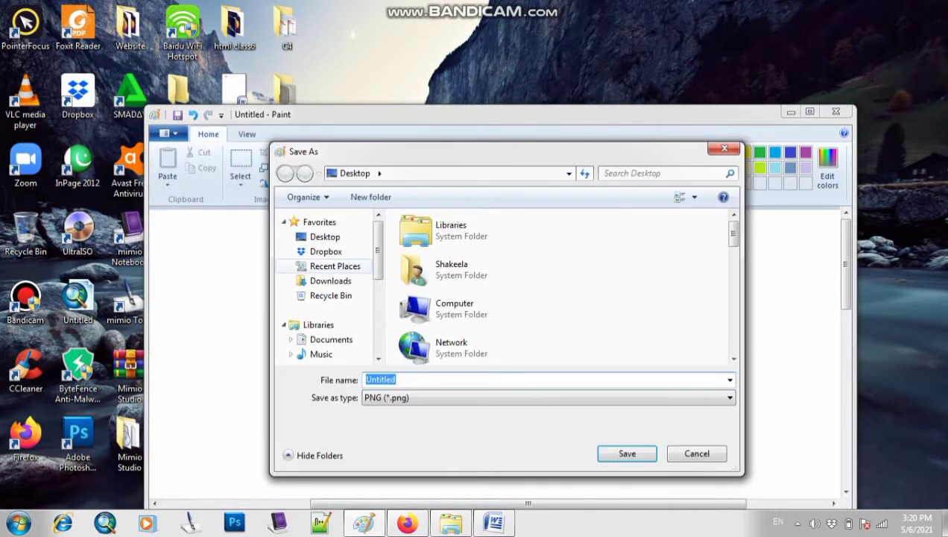
click(326, 251)
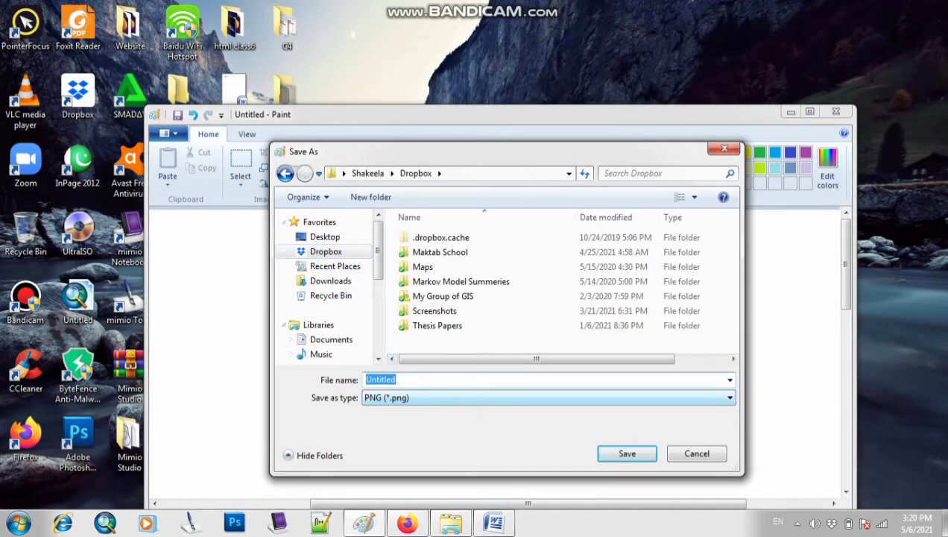
key(BackSpace)
text(1234)
key(Return)
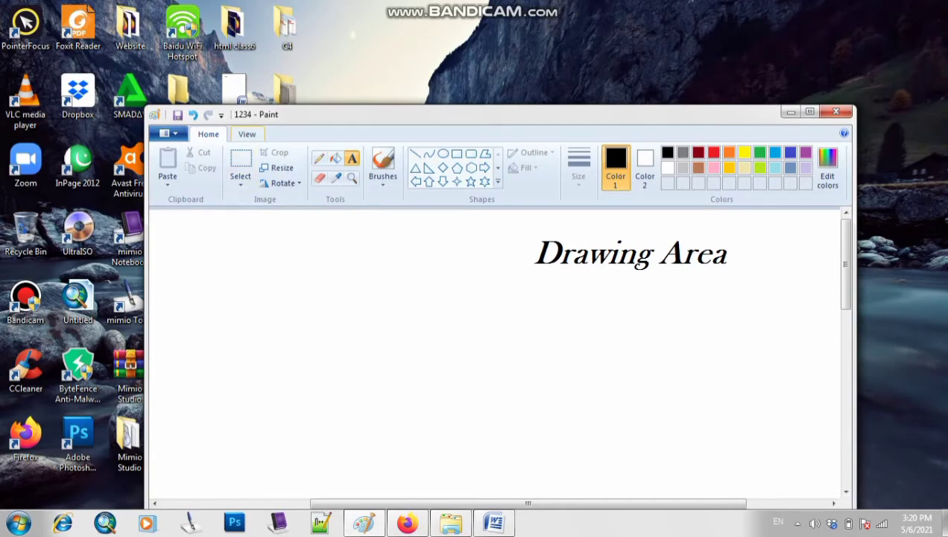
Step: Move the Paint window down over the lower part of the desktop
drag(283, 114, 445, 237)
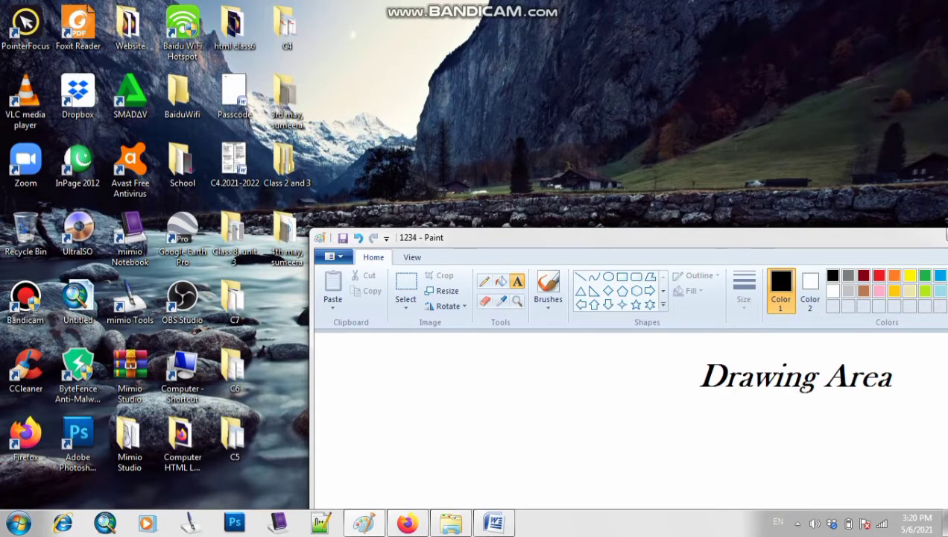
drag(445, 237, 251, 211)
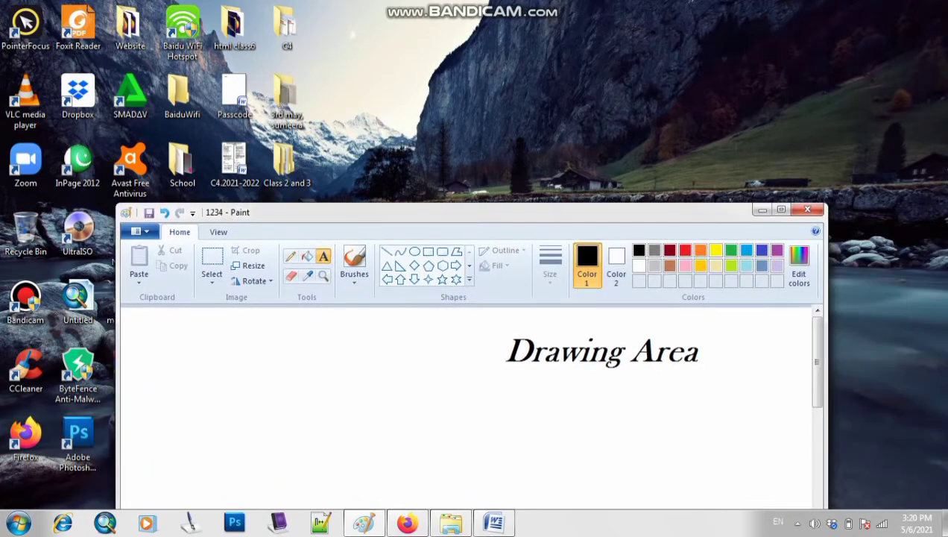
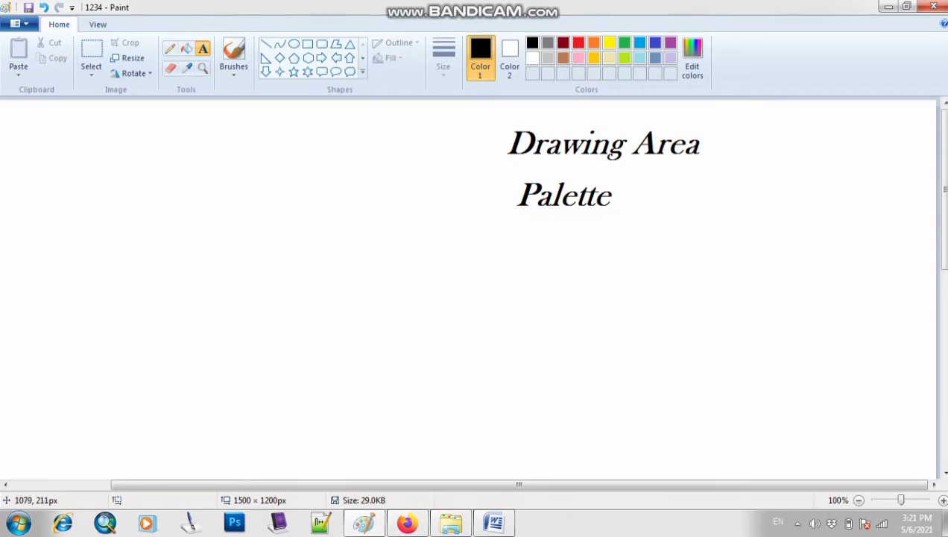
Step: Undo the last two changes to the picture
key(ctrl+z)
key(ctrl+z)
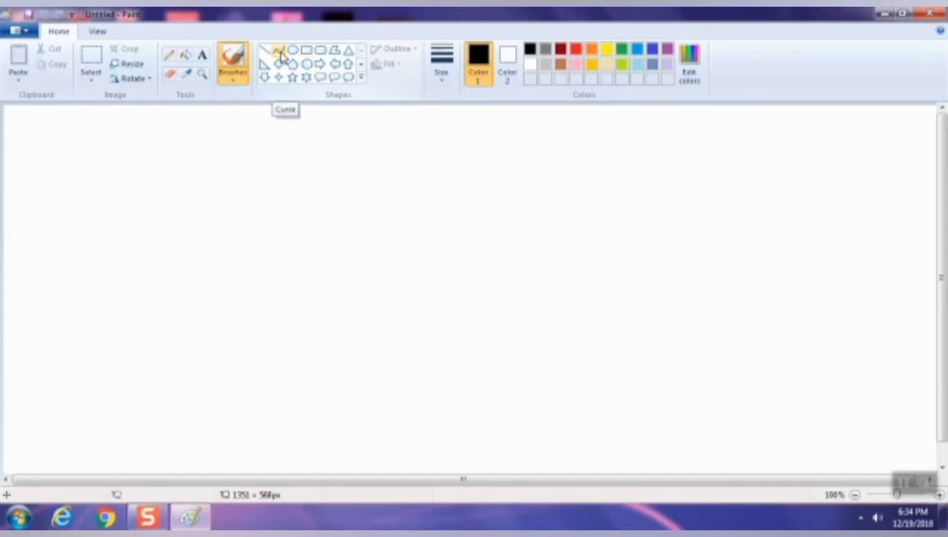
Step: Draw a black horizontal line across the full canvas width, about 153 px below the canvas's upper edge
click(280, 52)
click(266, 50)
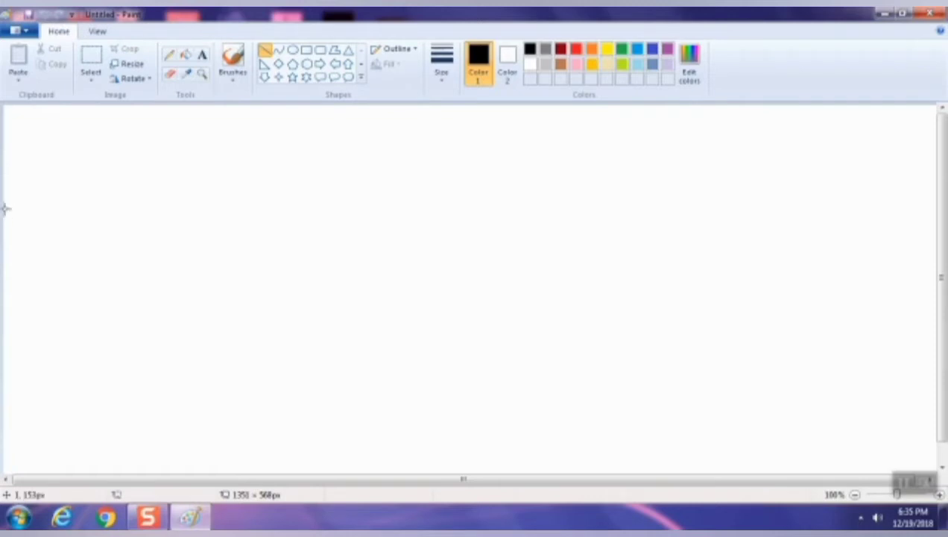
drag(4, 209, 941, 209)
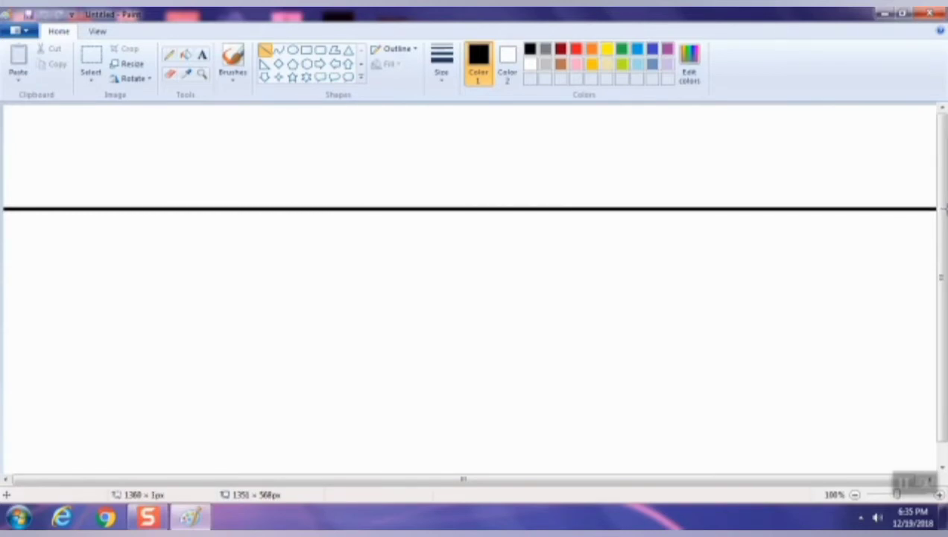
Step: Draw a curved hill about 305 px wide on the horizontal line, starting at the canvas's left edge
click(279, 51)
drag(4, 210, 217, 209)
drag(142, 181, 129, 66)
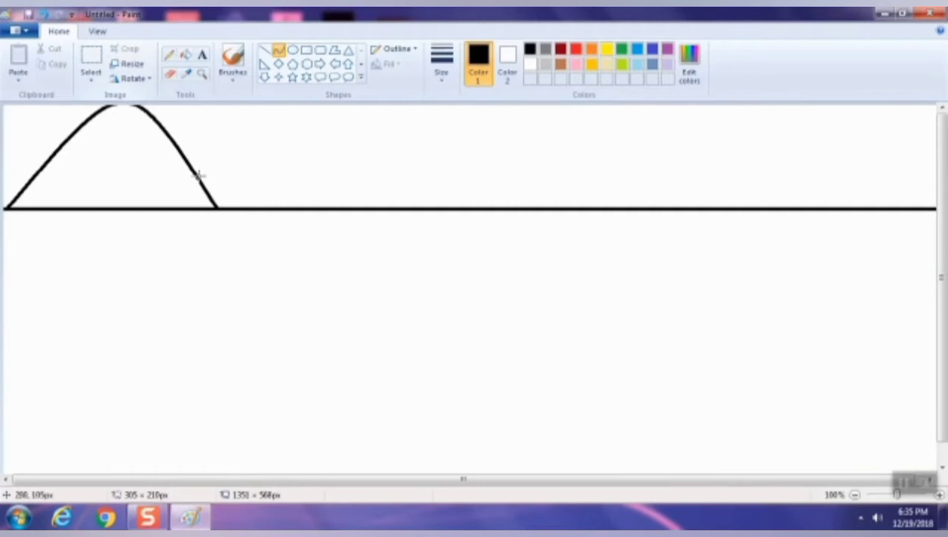
drag(218, 208, 142, 123)
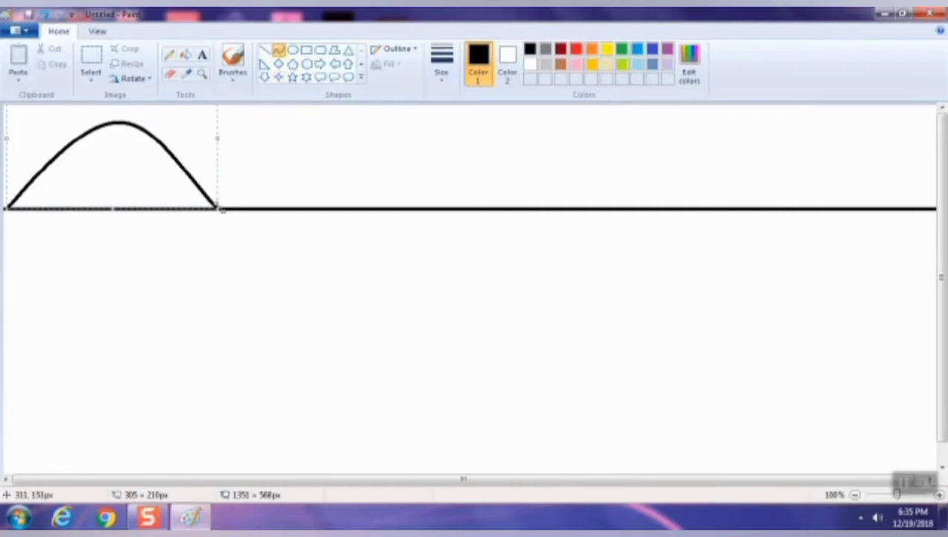
click(241, 183)
Step: Draw a second, slightly lower curved hill beside the first one and resize it to about 294 × 139 px
drag(215, 205, 411, 206)
drag(305, 165, 312, 111)
click(311, 104)
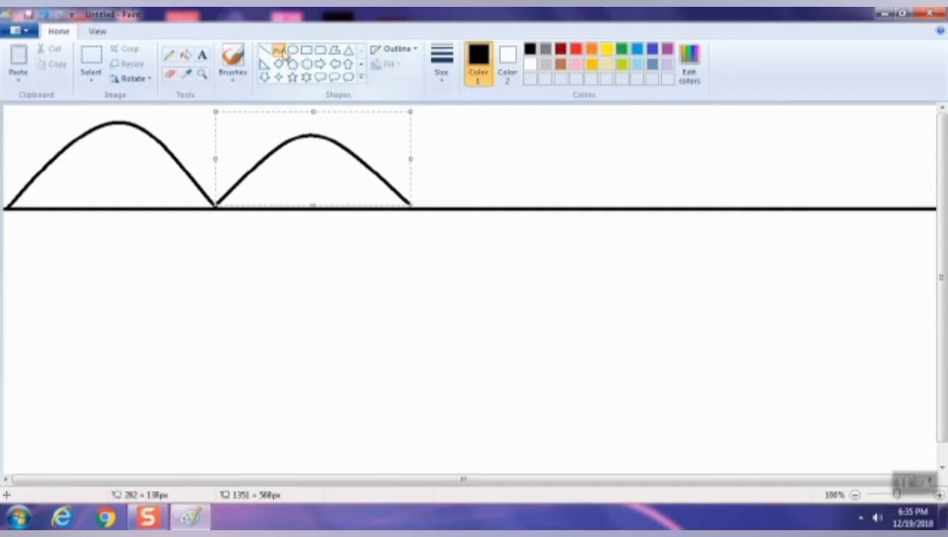
drag(412, 205, 421, 208)
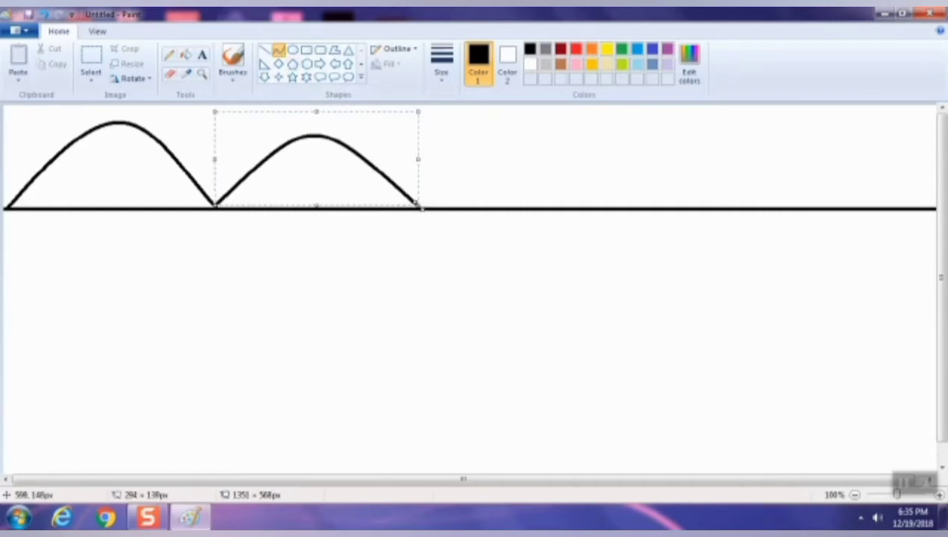
click(426, 178)
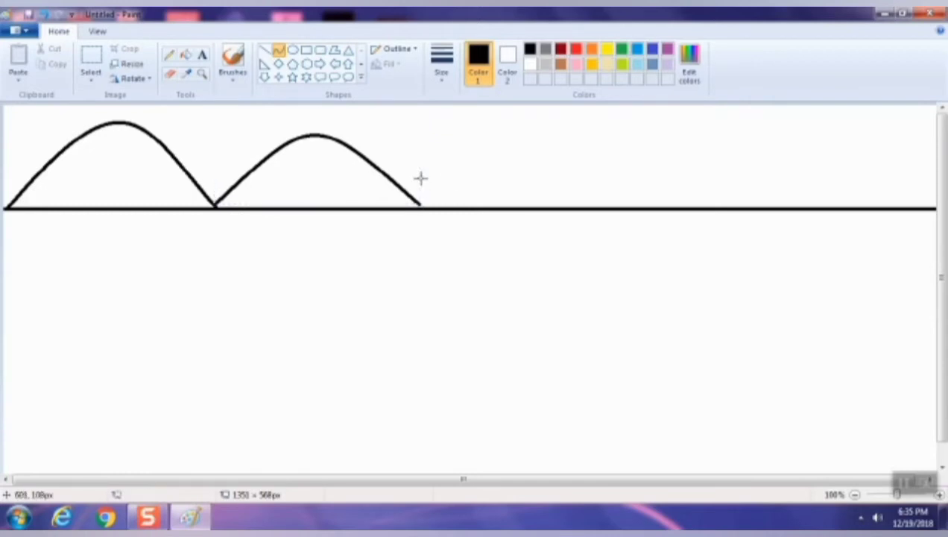
Step: Draw a third curved hill on the horizontal line beside the second one and widen it to about 272 × 134 px
drag(420, 207, 597, 205)
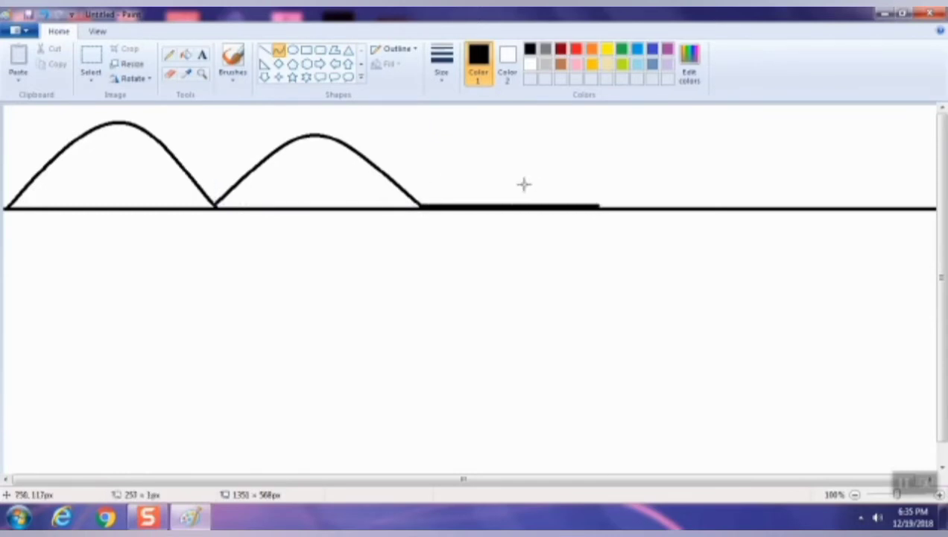
drag(525, 184, 507, 113)
drag(597, 159, 608, 159)
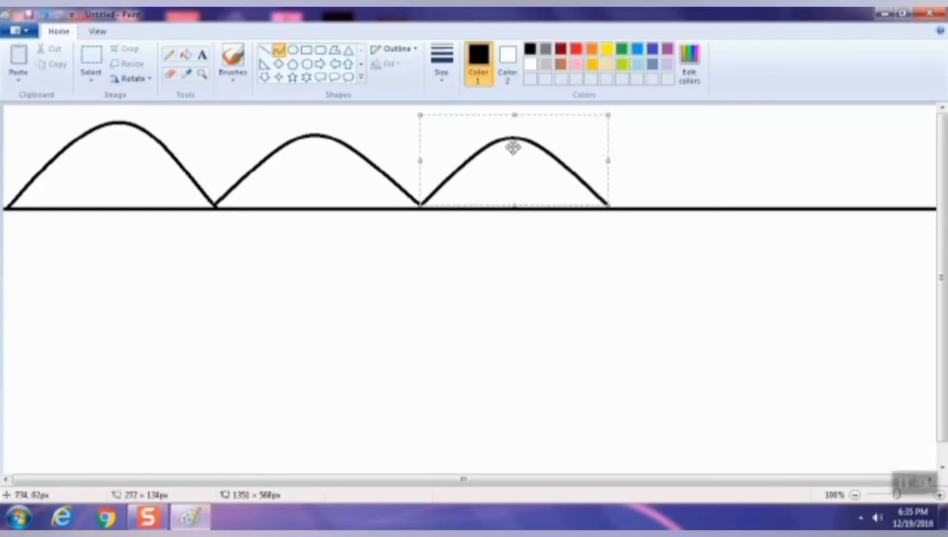
click(396, 141)
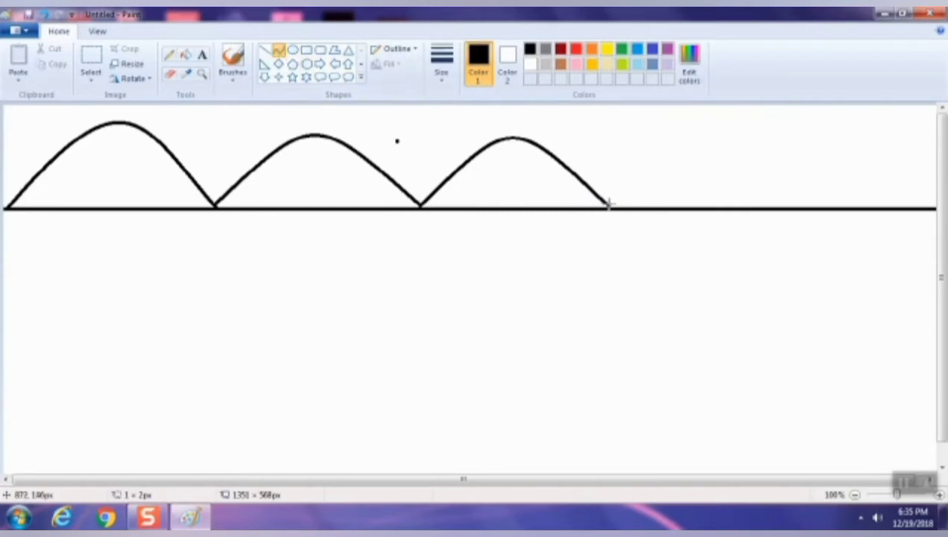
Step: Remove the stray dot above the hills and draw a fourth, slightly taller curved hill beside the third one
drag(608, 202, 788, 207)
key(ctrl+z)
drag(697, 179, 701, 97)
click(604, 124)
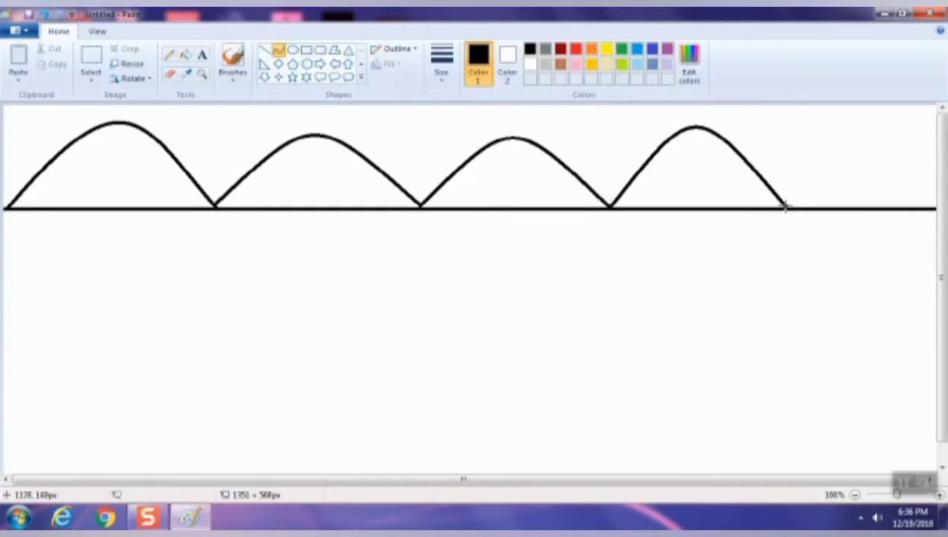
Step: Draw a fifth curved hill about 229 px wide, from the fourth hill's foot to the canvas's right edge
drag(785, 207, 940, 207)
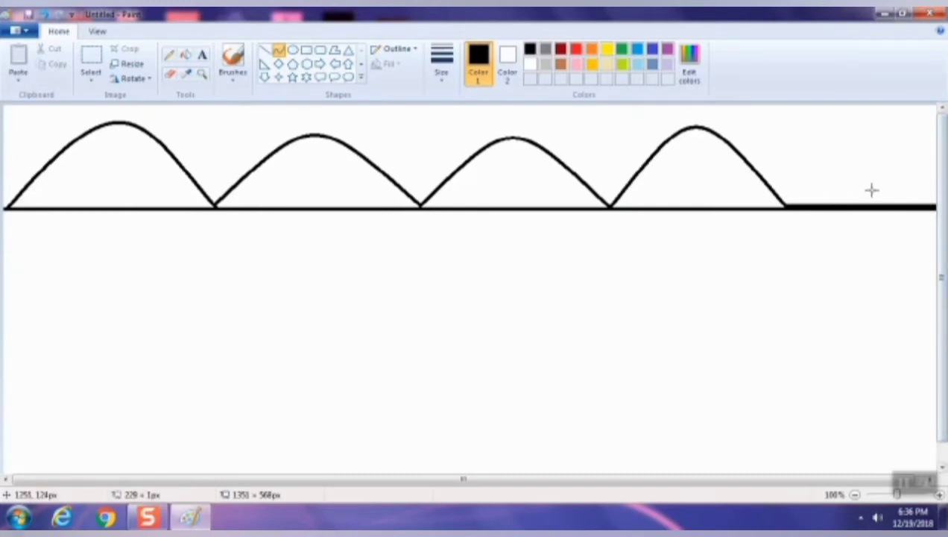
drag(870, 191, 852, 107)
click(764, 122)
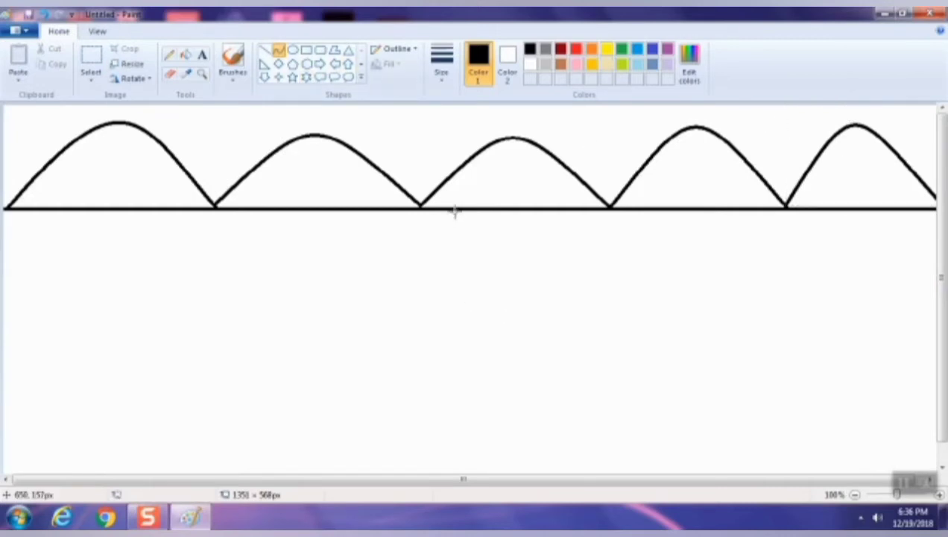
Step: Draw a left-bulging curve about 72 × 175 px down from the horizontal line, starting below the third hill
drag(454, 210, 441, 329)
drag(419, 260, 404, 260)
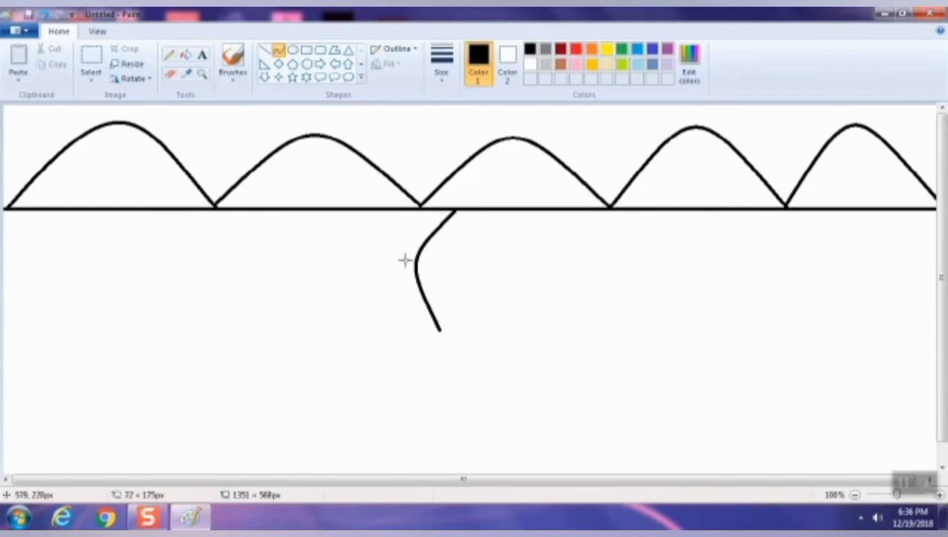
click(404, 260)
click(278, 50)
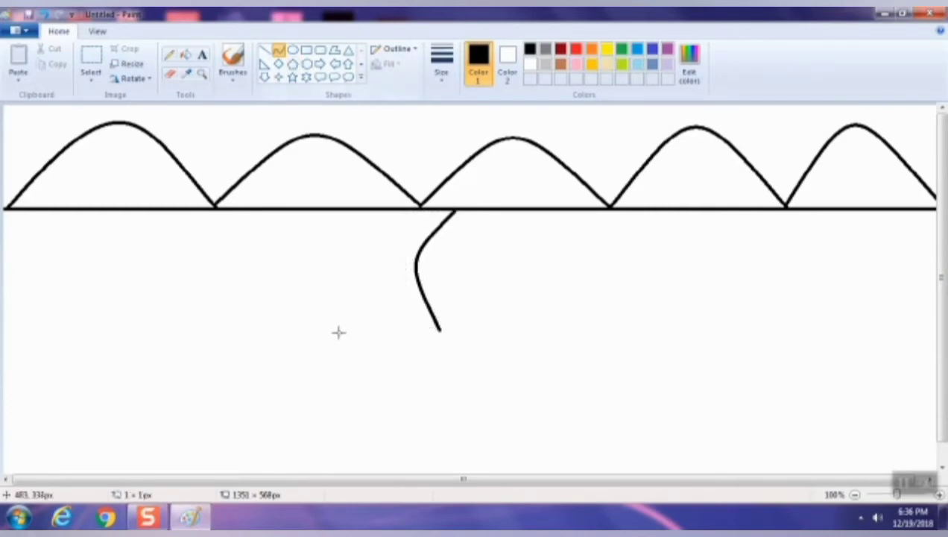
Step: Continue the winding line with a right-bulging curve resized to about 72 × 154 px and a short curve to the canvas's lower edge
mouse_move(438, 332)
mouse_down()
mouse_move(422, 434)
mouse_move(470, 396)
mouse_up()
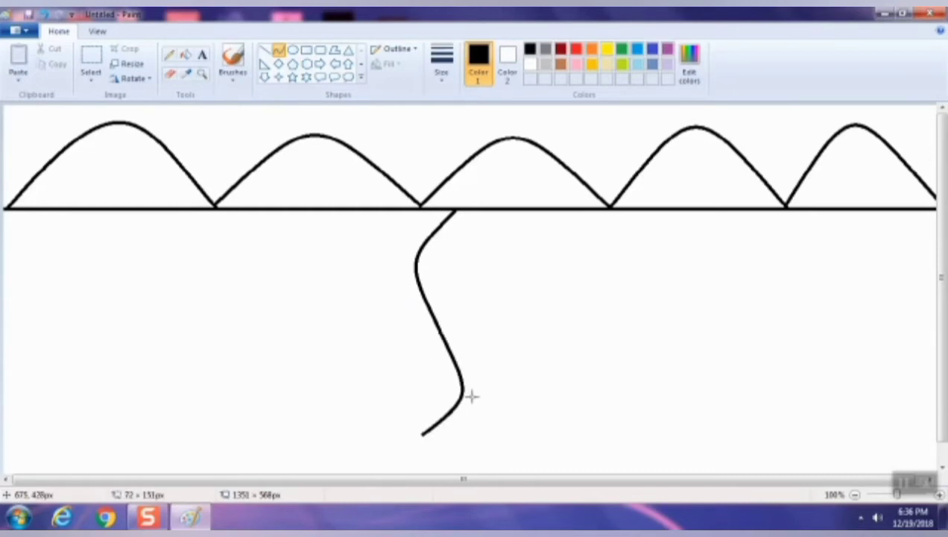
click(470, 396)
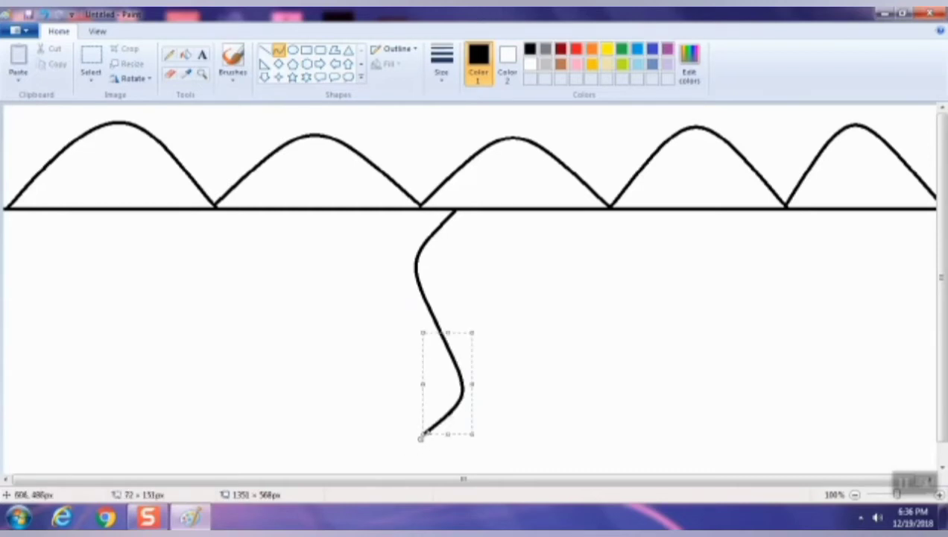
mouse_move(421, 438)
mouse_down()
mouse_move(413, 451)
mouse_move(419, 434)
mouse_up()
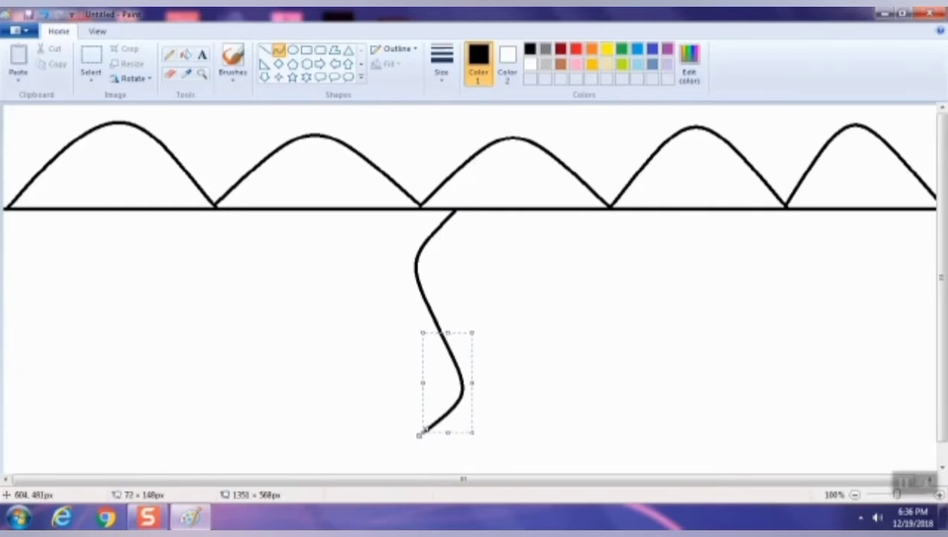
drag(447, 333, 447, 325)
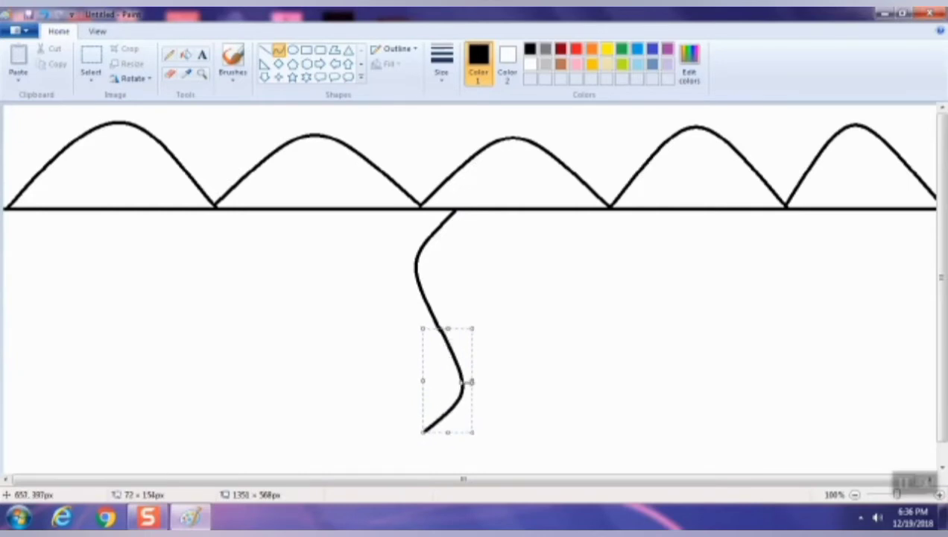
click(517, 390)
drag(422, 433, 395, 462)
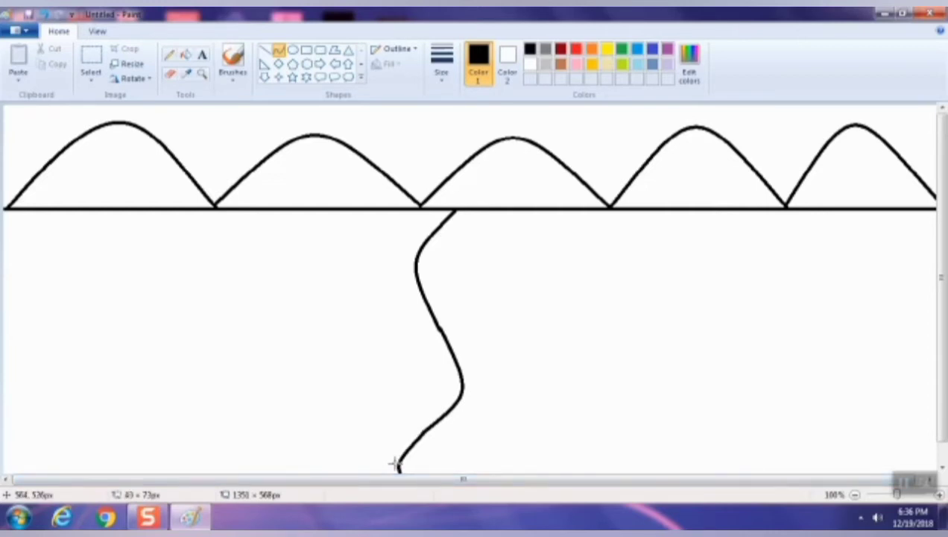
click(397, 399)
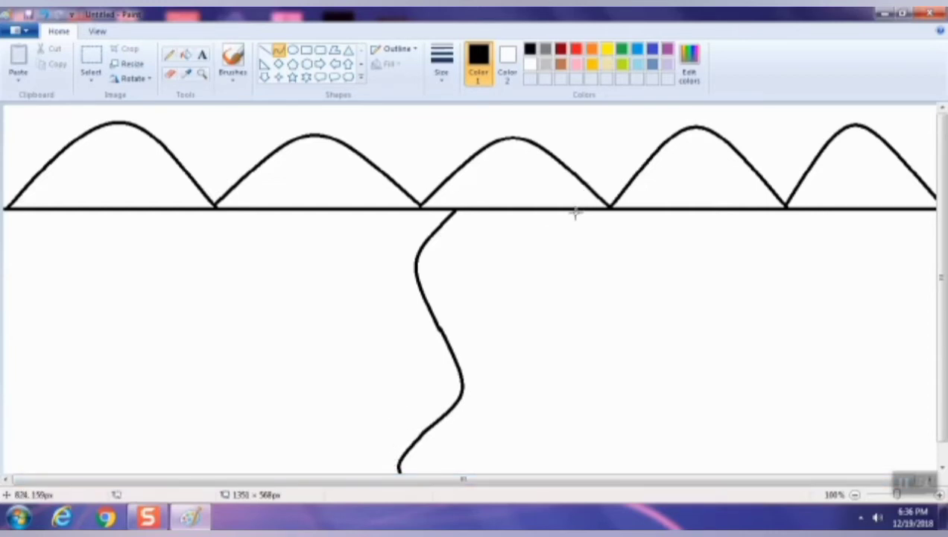
drag(575, 213, 527, 325)
drag(527, 269, 512, 269)
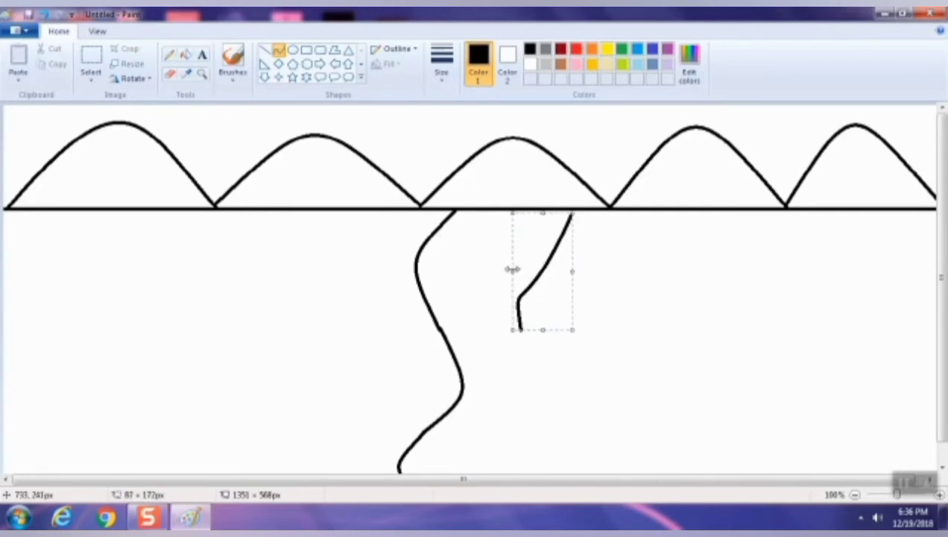
key(ctrl+z)
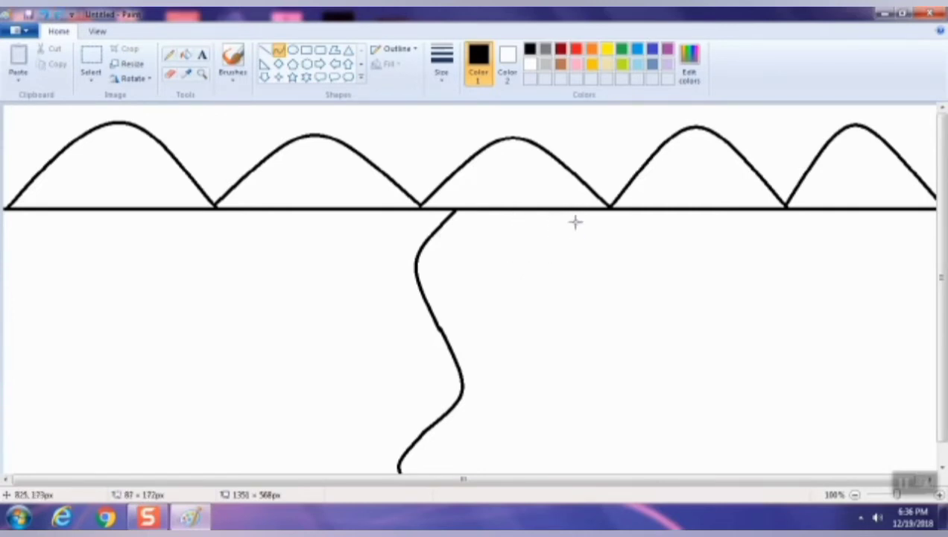
Step: Draw a second left-bulging curve down from the horizontal line, roughly parallel to the first winding line's upper bend
drag(566, 212, 536, 340)
drag(530, 273, 503, 273)
click(555, 349)
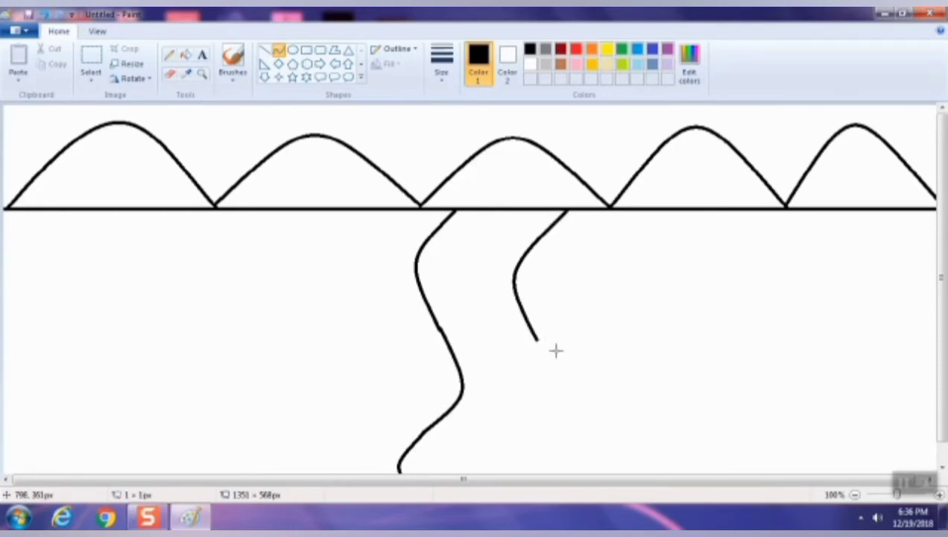
Step: Continue the second winding line with a right-bulging curve about 79 × 155 px and a short curve to the canvas's lower edge
drag(538, 342, 510, 440)
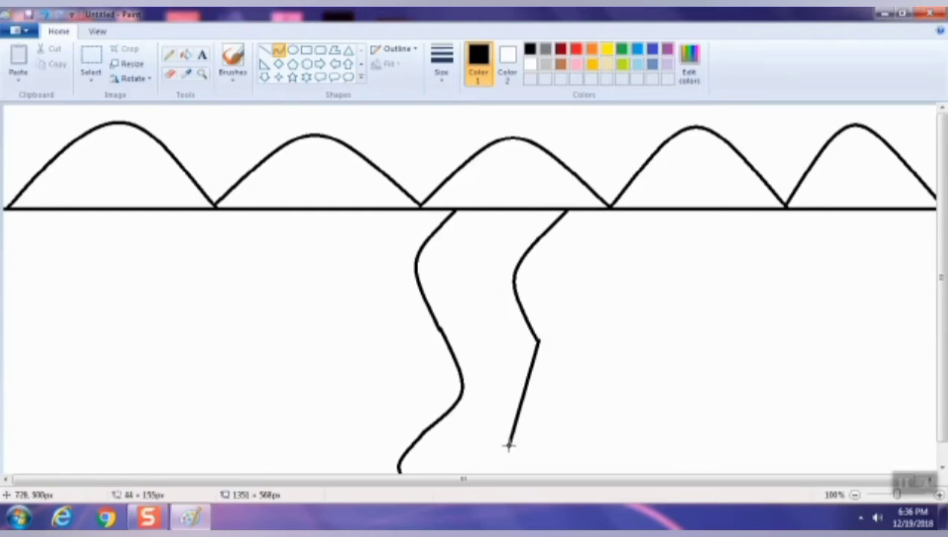
drag(545, 402, 563, 404)
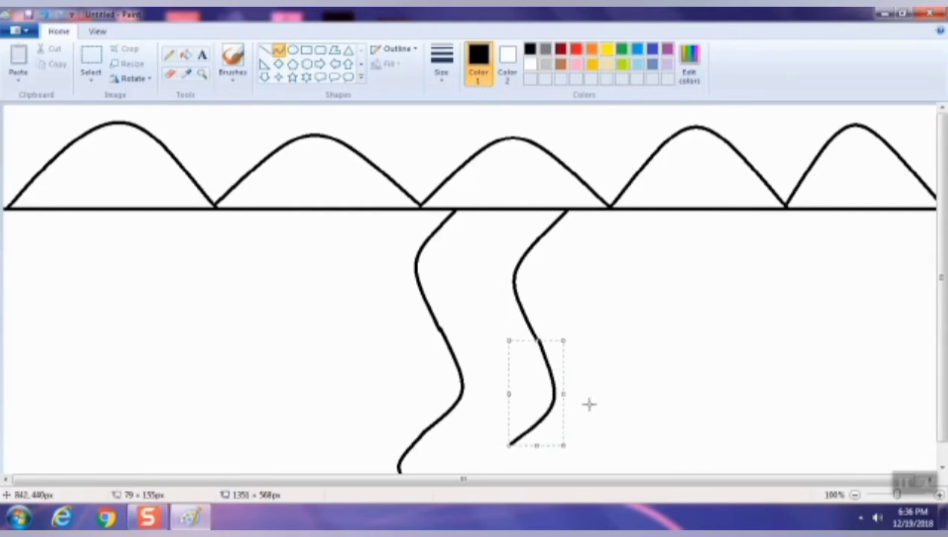
click(513, 452)
mouse_move(509, 442)
mouse_down()
mouse_move(493, 471)
mouse_move(478, 458)
mouse_move(493, 455)
mouse_up()
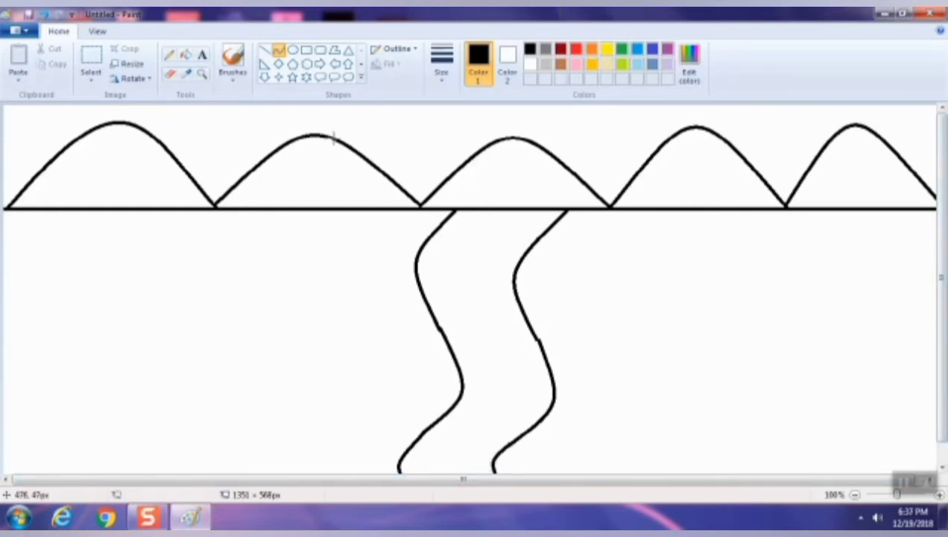
Step: Draw a house right of the winding lines: a triangle roof about 77 × 76 px above a rectangle about 74 × 83 px
click(347, 51)
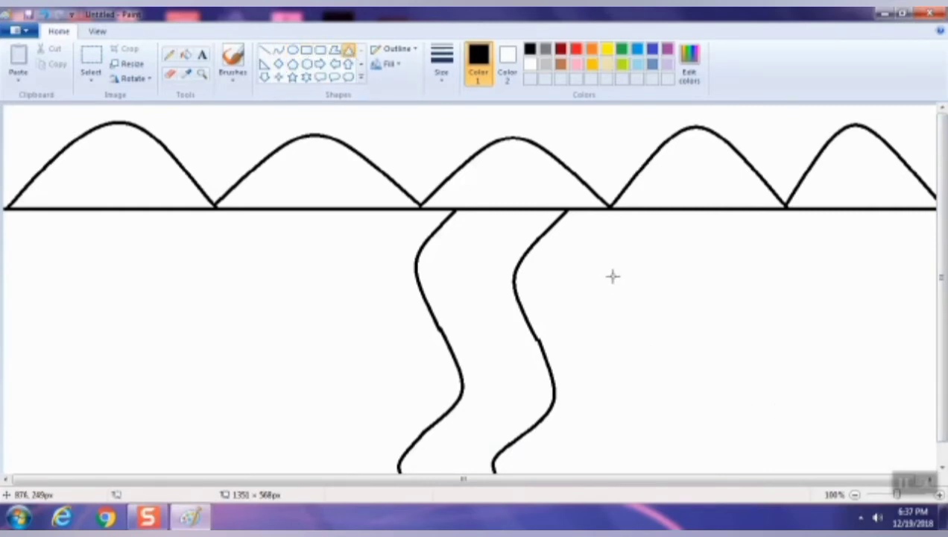
drag(626, 278, 683, 334)
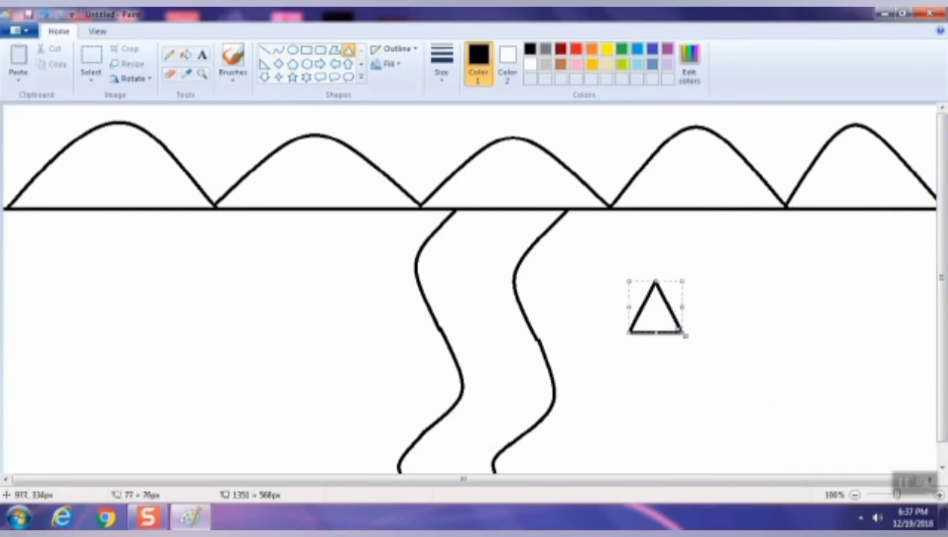
click(307, 50)
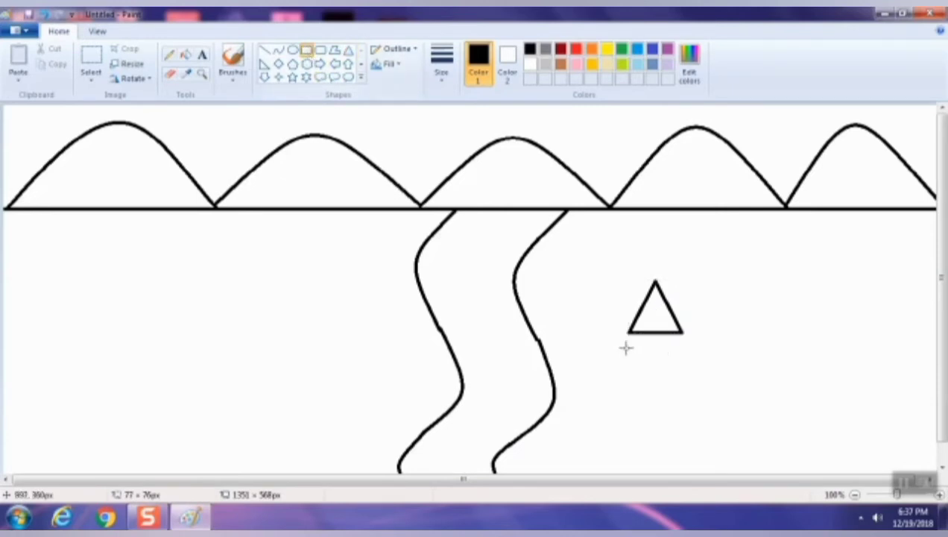
drag(629, 334, 683, 389)
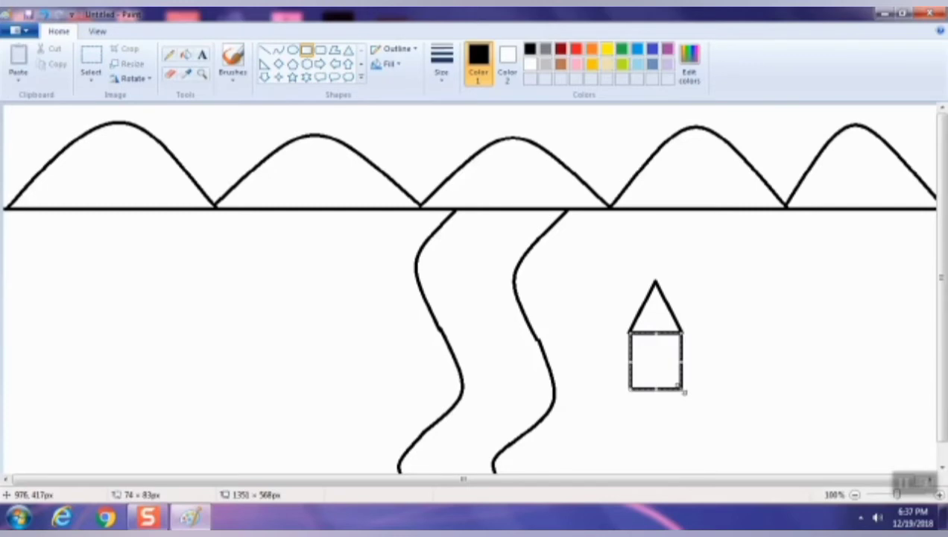
Step: Draw a second house higher up and right of the first: a triangle roof above a rectangle about 67 × 84 px
click(346, 53)
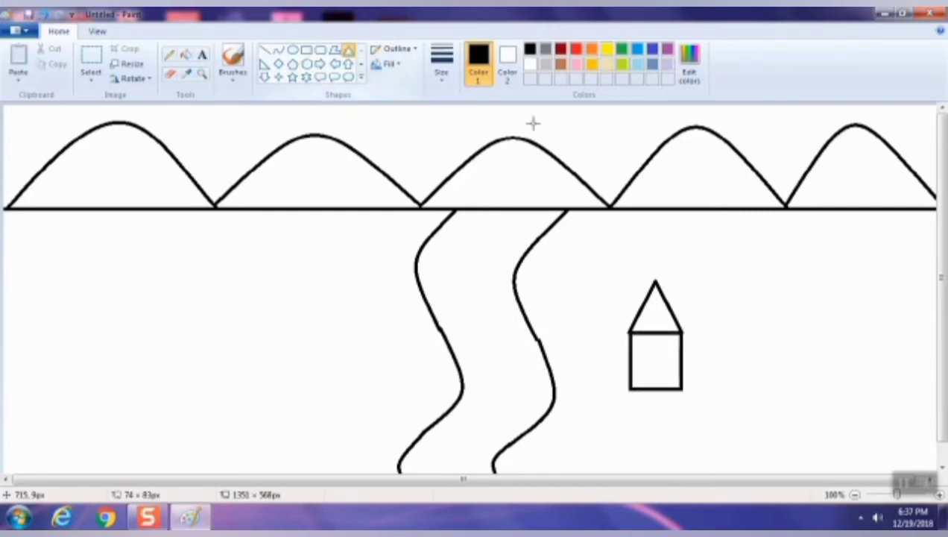
drag(775, 255, 803, 338)
click(306, 50)
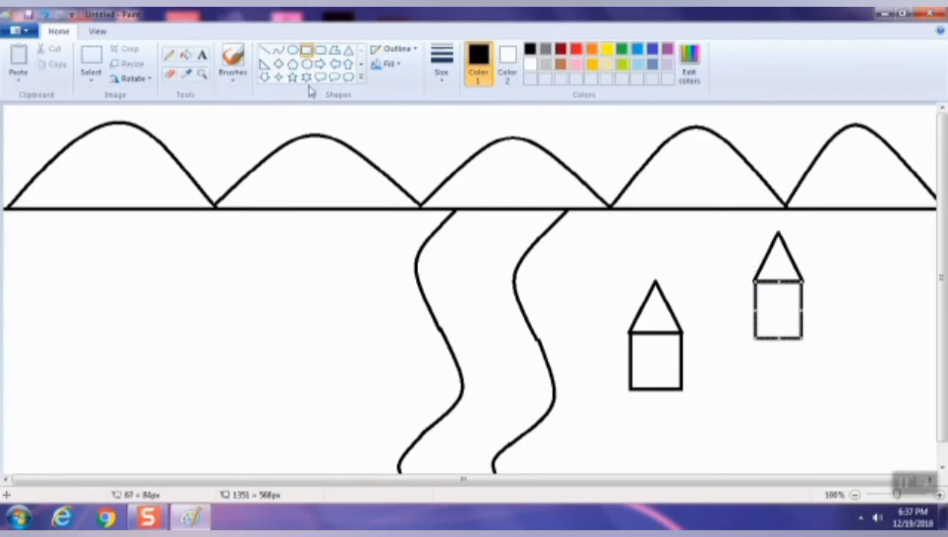
Step: Draw a right-bulging curve about 40 × 208 px as a trunk edge near the canvas's lower-right corner
click(279, 52)
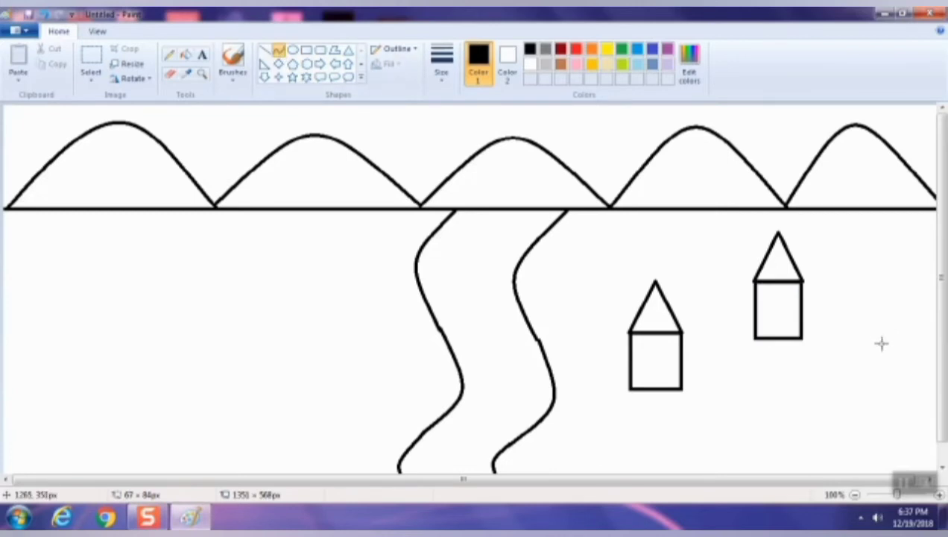
drag(887, 343, 898, 483)
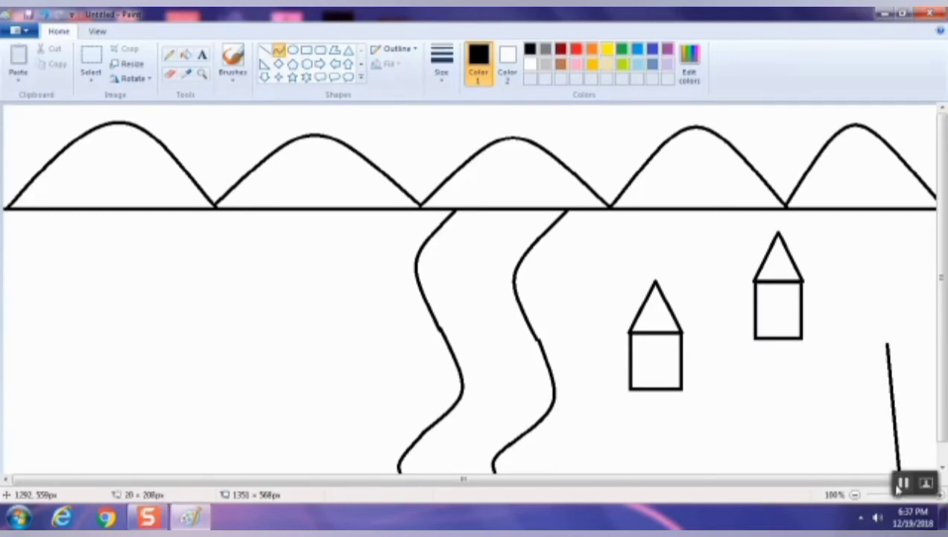
drag(887, 423, 917, 416)
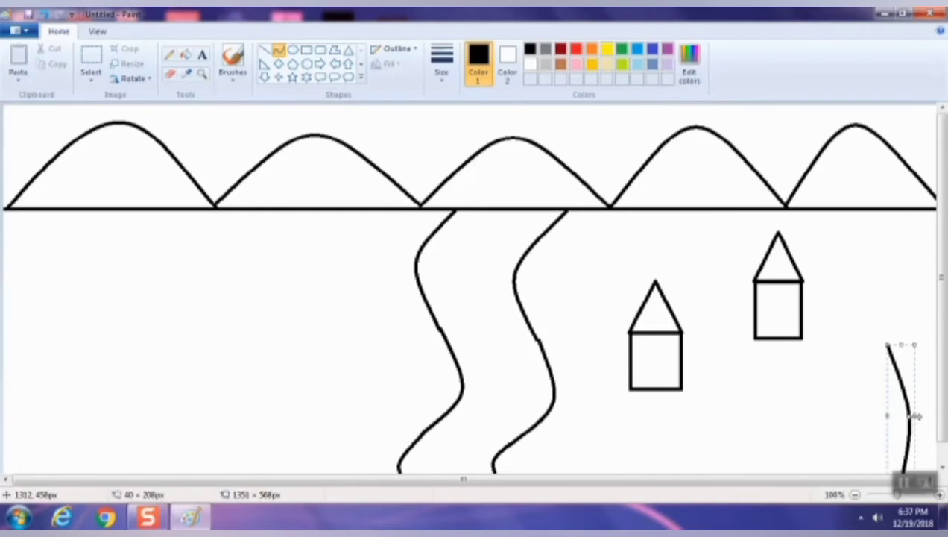
Step: Draw a V-shaped notch from the trunk edge's upper end with two straight lines, the first about 53 × 45 px
click(266, 50)
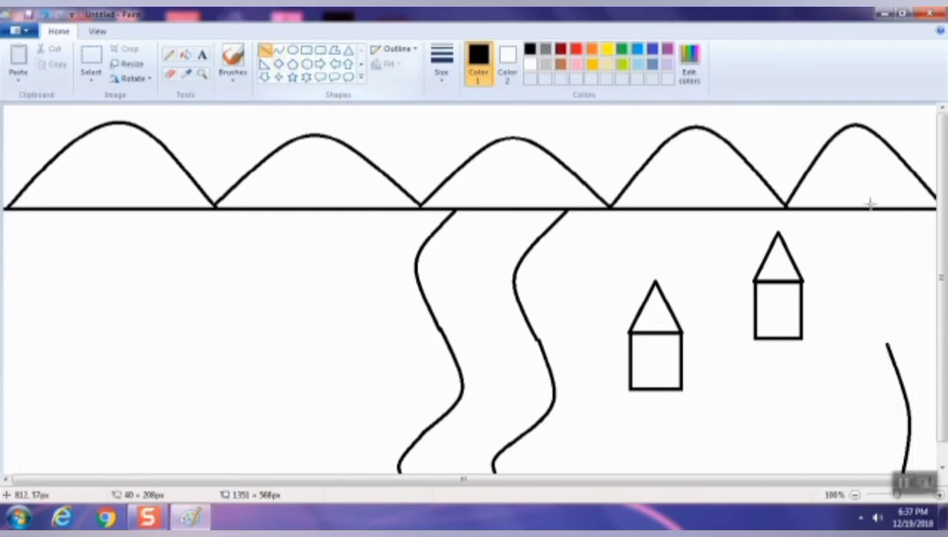
drag(888, 344, 925, 376)
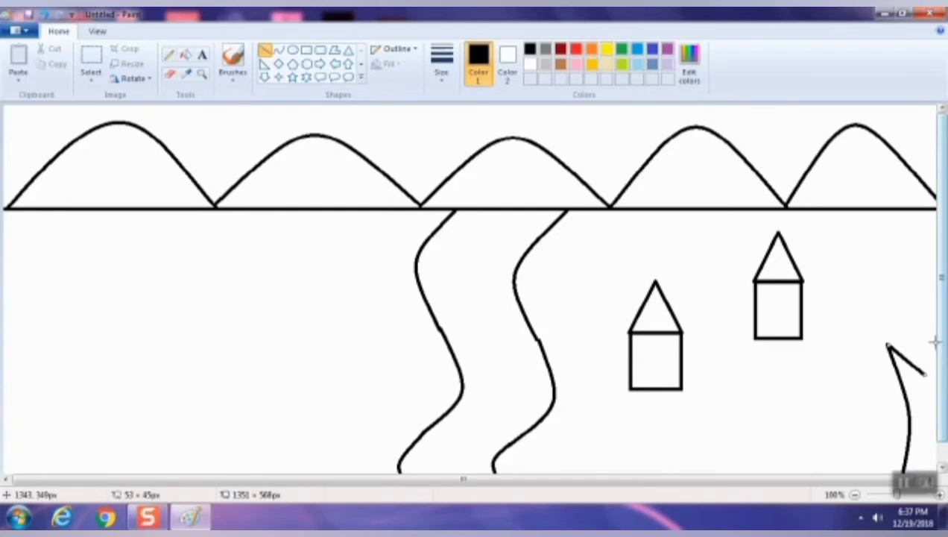
drag(936, 341, 925, 376)
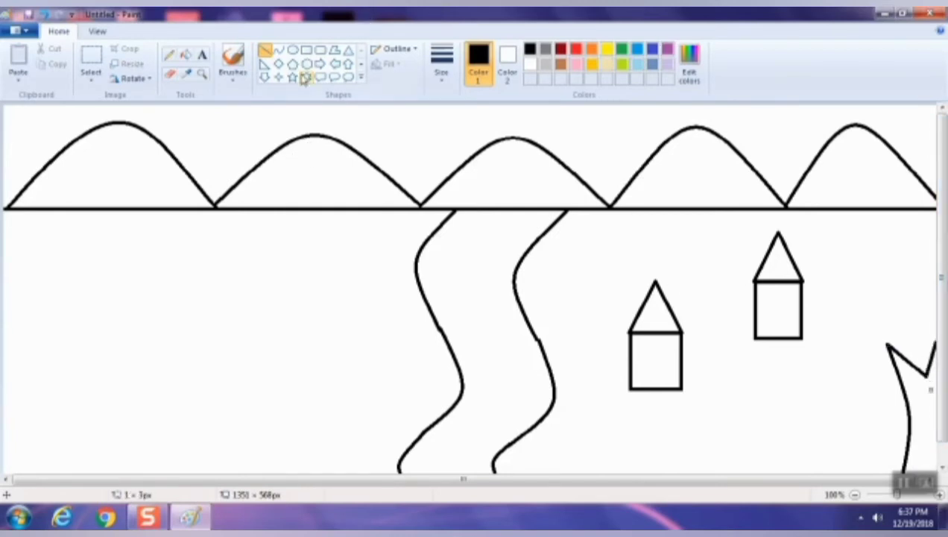
click(278, 50)
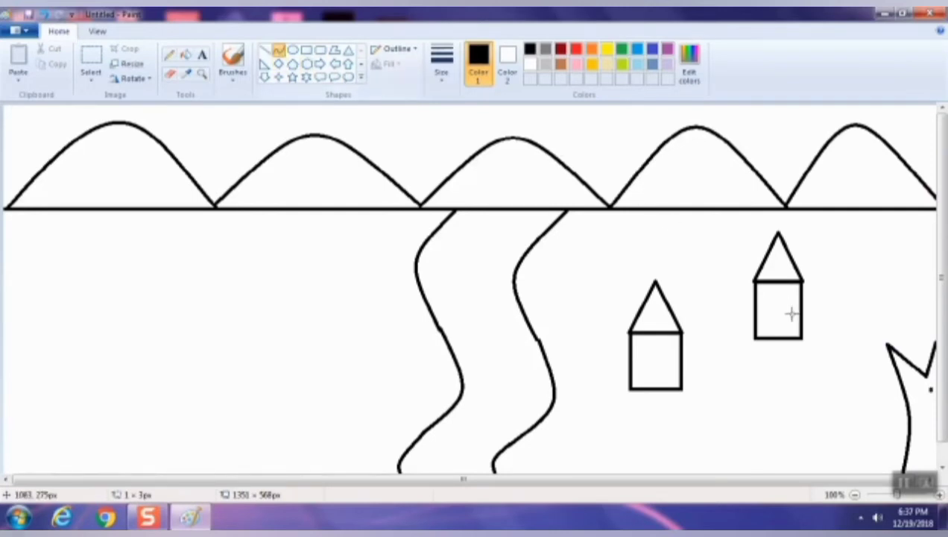
drag(893, 378, 850, 334)
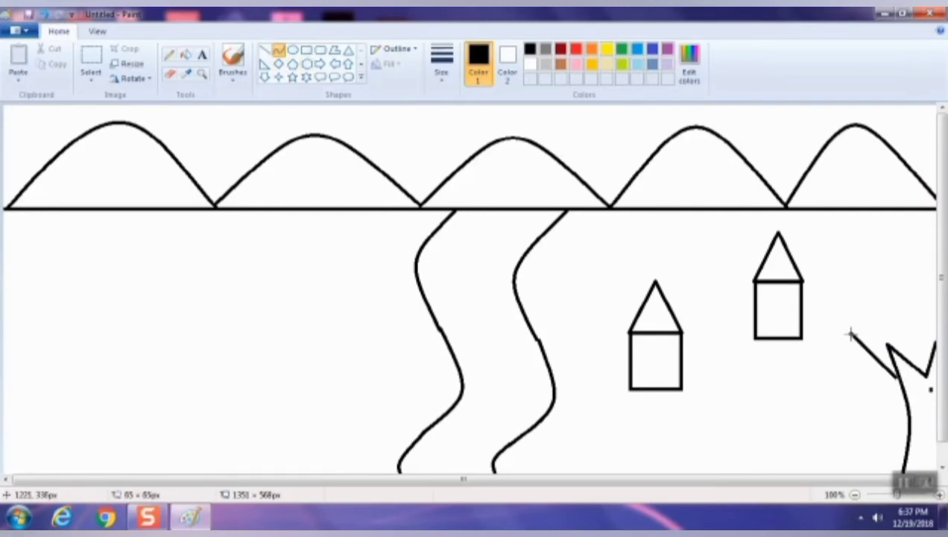
key(ctrl+z)
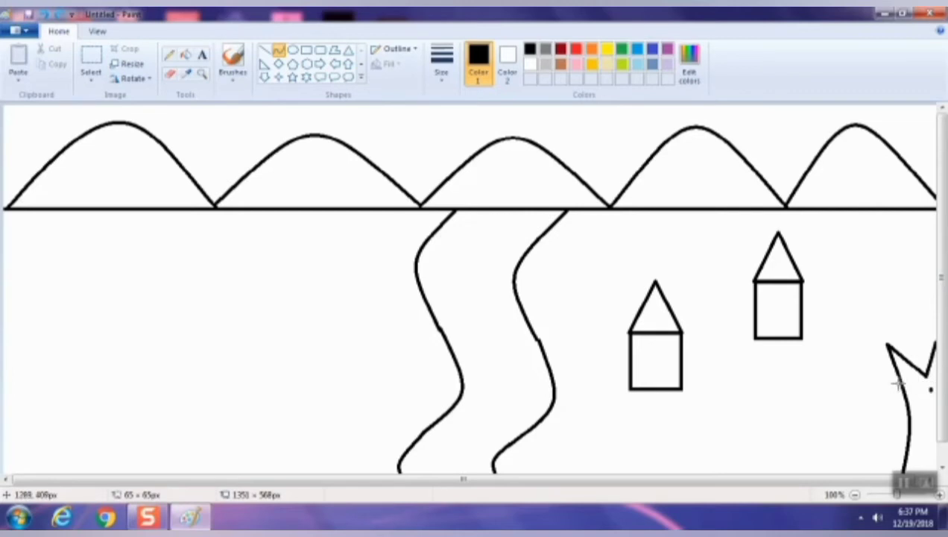
Step: Draw the scalloped foliage edge of the right tree with short connected curves, climbing from the trunk to the horizon line
drag(898, 373, 856, 362)
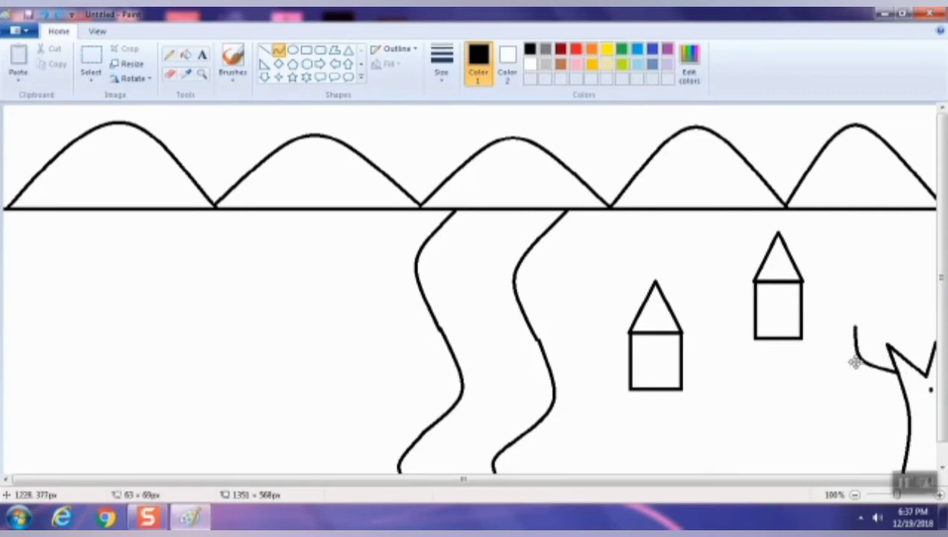
click(847, 316)
drag(856, 326, 814, 246)
click(845, 275)
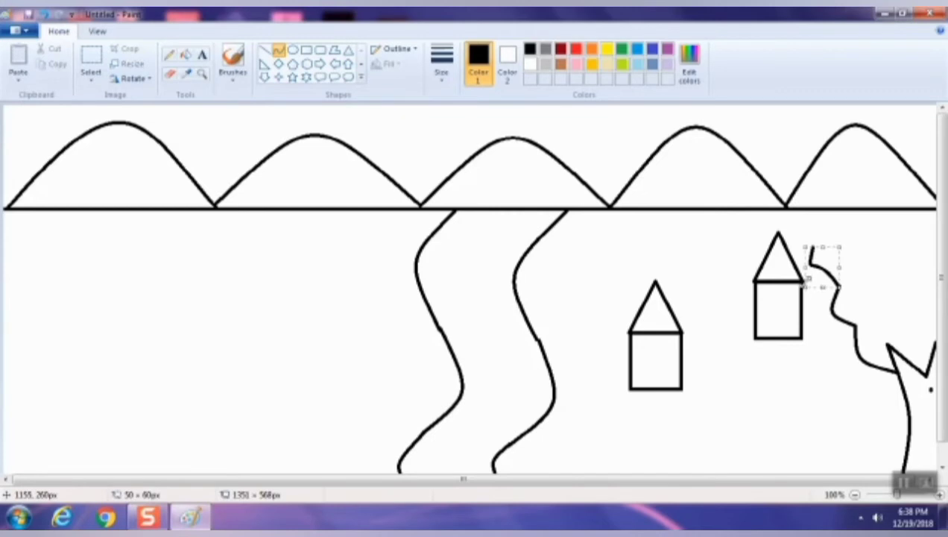
key(ctrl+z)
drag(841, 286, 819, 247)
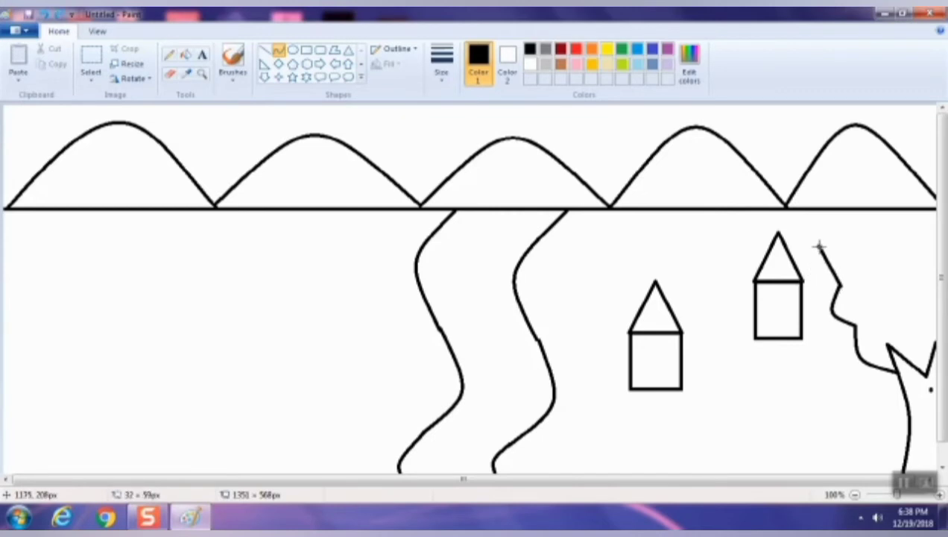
drag(832, 279, 796, 223)
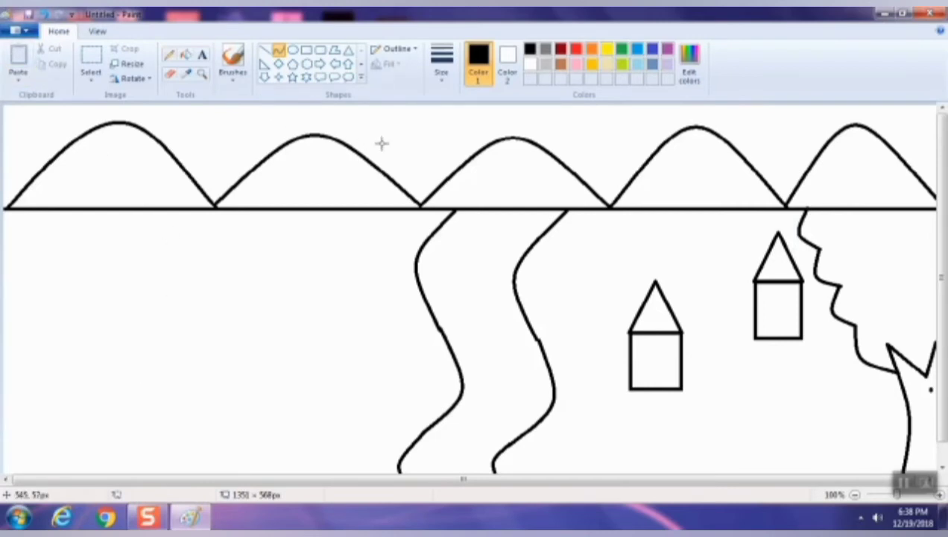
Step: Draw the front of a larger house left of the winding path: a triangle gable about 117 × 93 px above a same-width rectangle
click(348, 52)
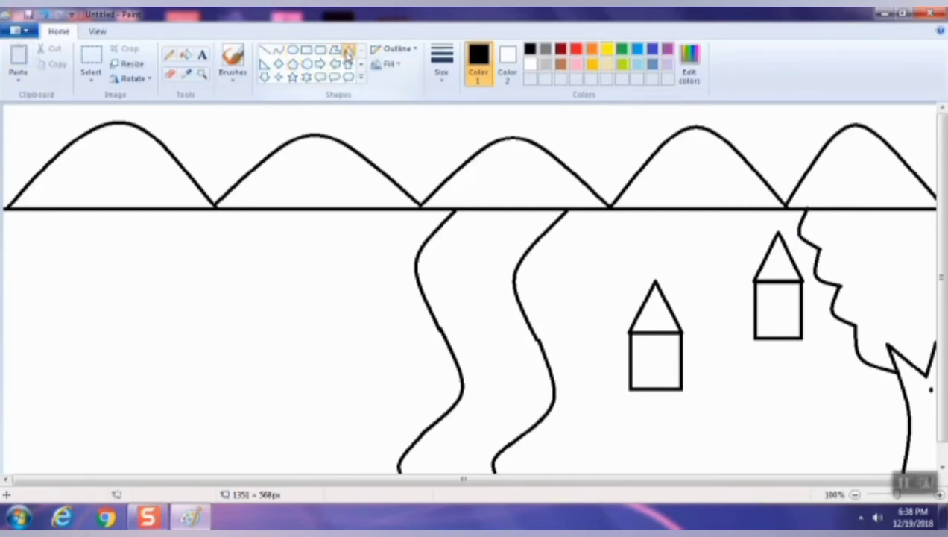
drag(116, 321, 199, 387)
click(305, 50)
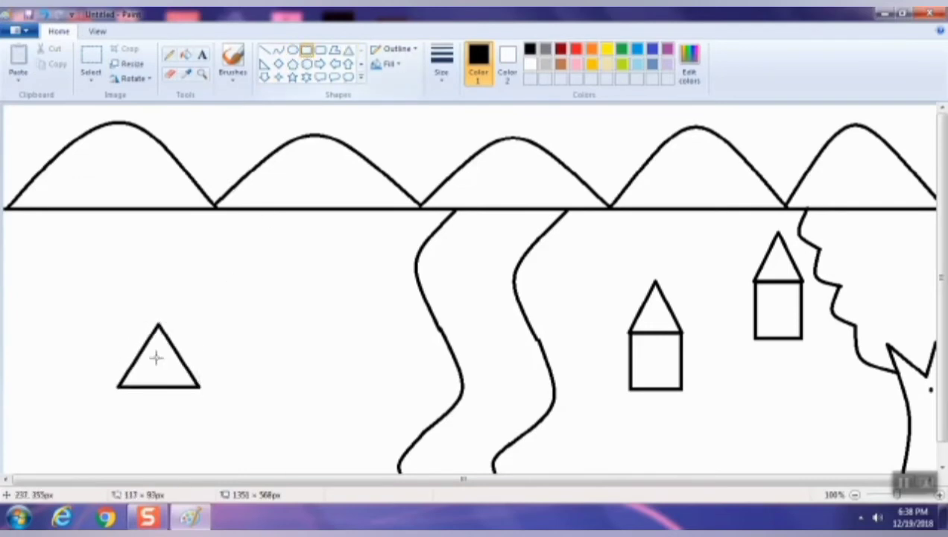
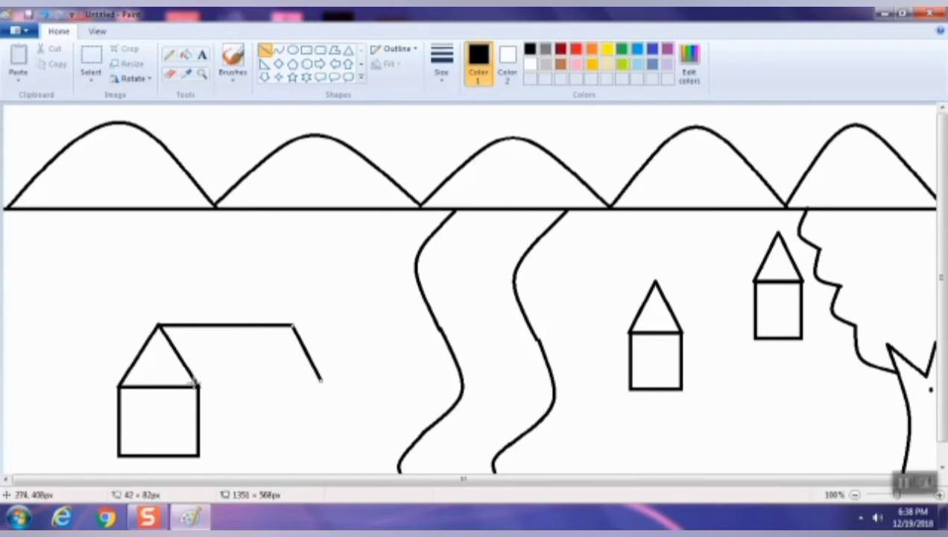
Step: Complete the larger house's slanted roof side and side wall with straight lines extending right from the front
drag(197, 385, 322, 382)
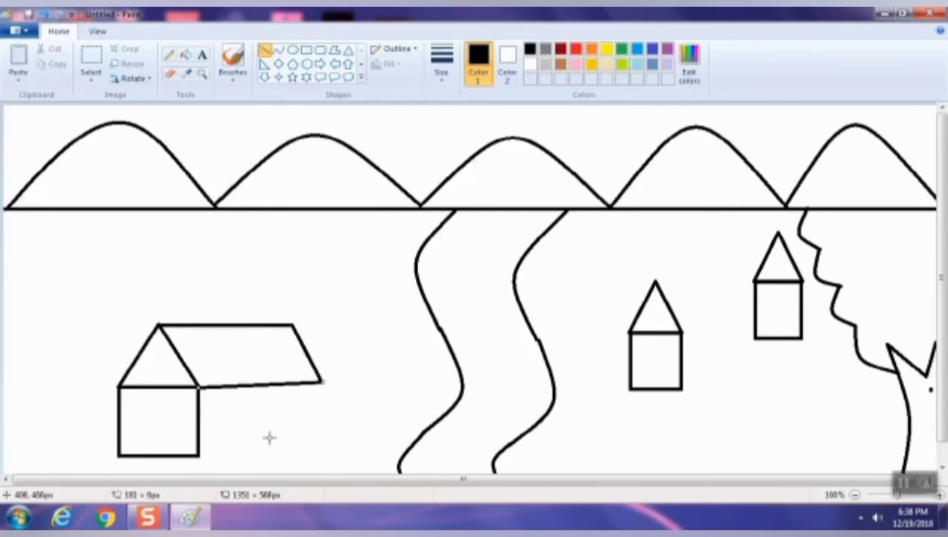
drag(197, 455, 322, 444)
drag(323, 382, 324, 447)
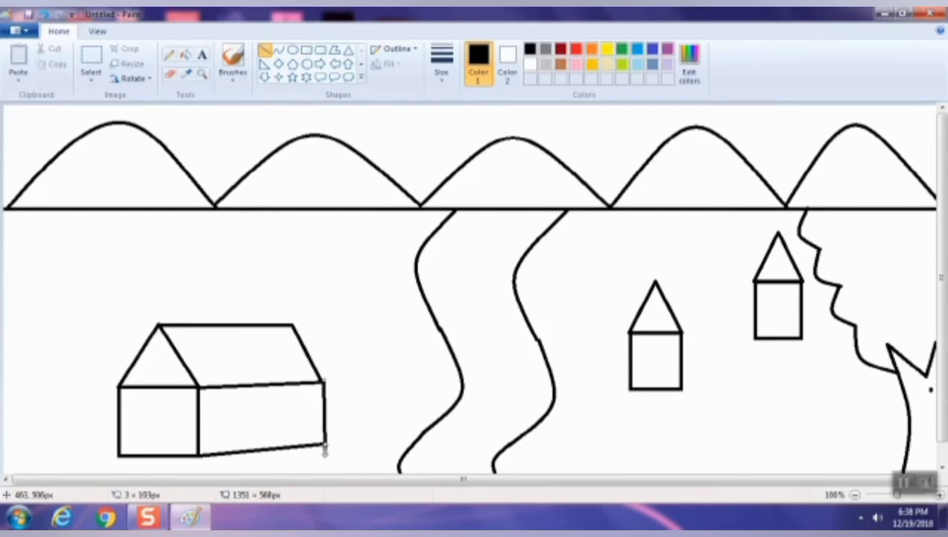
Step: Add a round gable window about 33 × 37 px, a rectangular door and two side-wall windows about 38 × 41 px to the larger house
click(292, 50)
drag(148, 352, 173, 381)
click(306, 50)
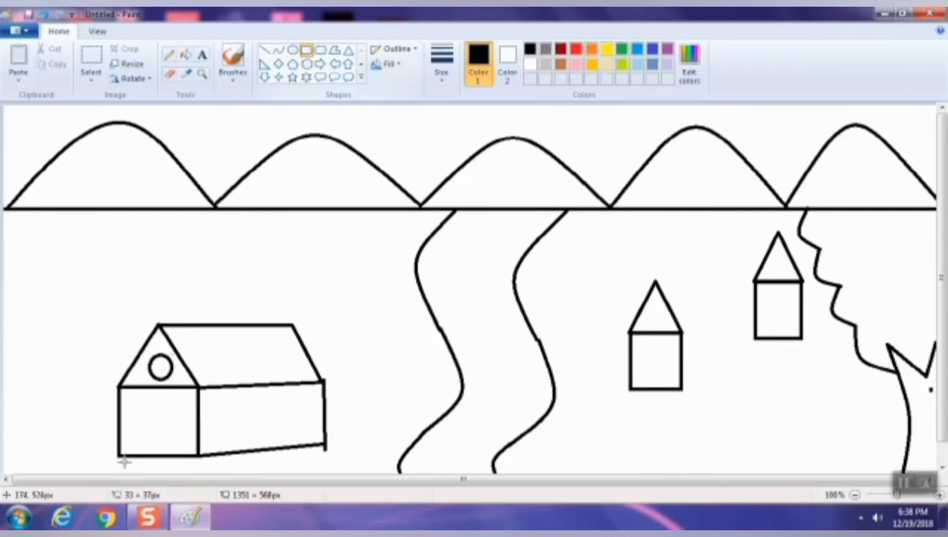
drag(147, 403, 176, 457)
drag(214, 401, 298, 426)
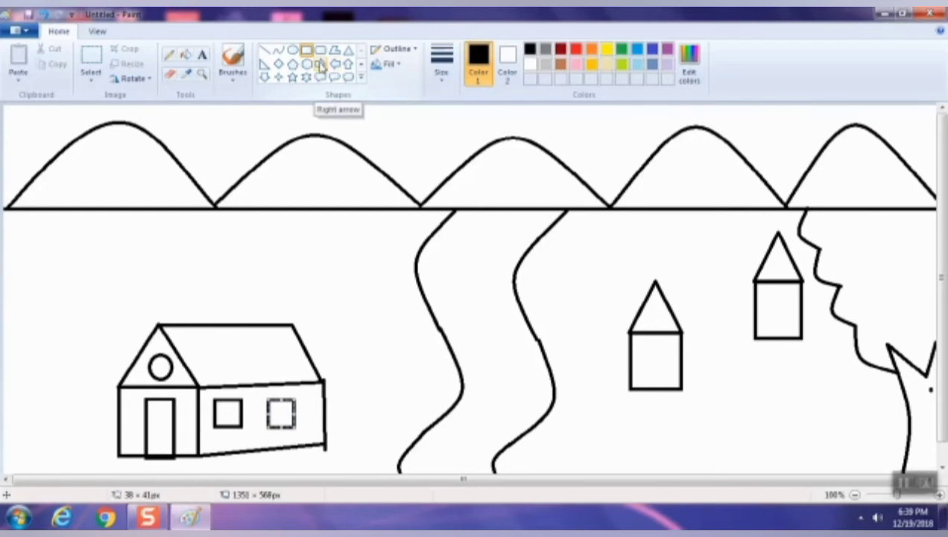
Step: Draw an upward-bulging curve about 158 px wide between the second and third hills as the rising sun
click(278, 52)
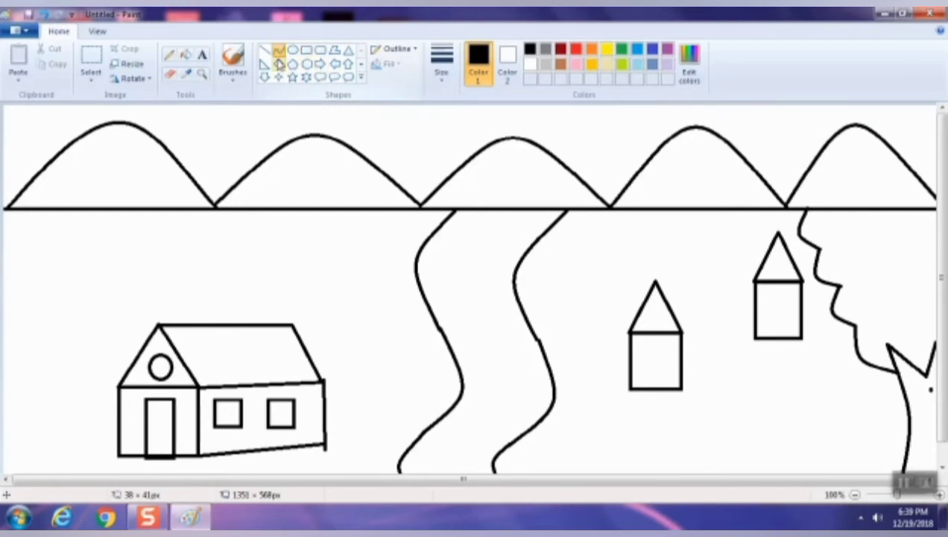
drag(367, 159, 419, 122)
click(419, 122)
Step: Draw alternating long and short straight rays fanning out along the sun's arc
click(265, 50)
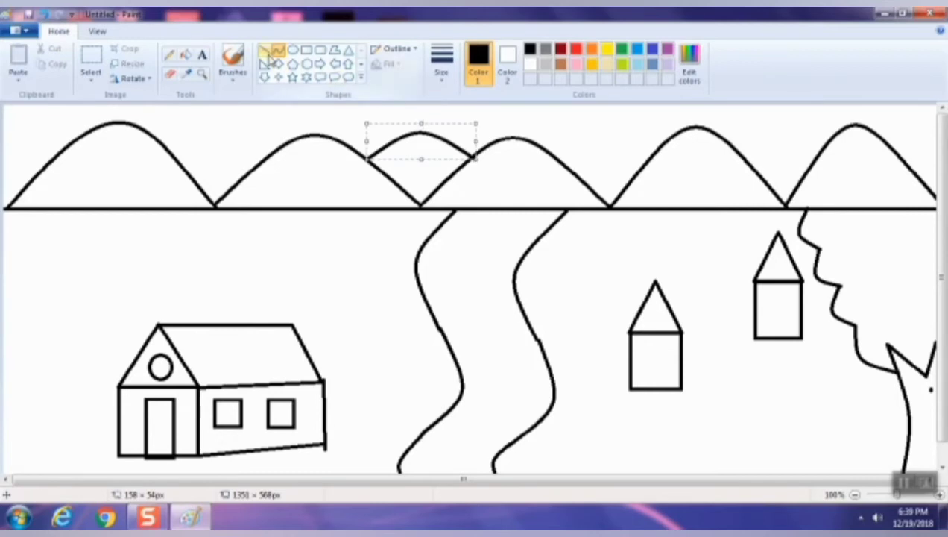
mouse_move(368, 146)
mouse_down()
mouse_move(350, 124)
mouse_move(381, 150)
mouse_up()
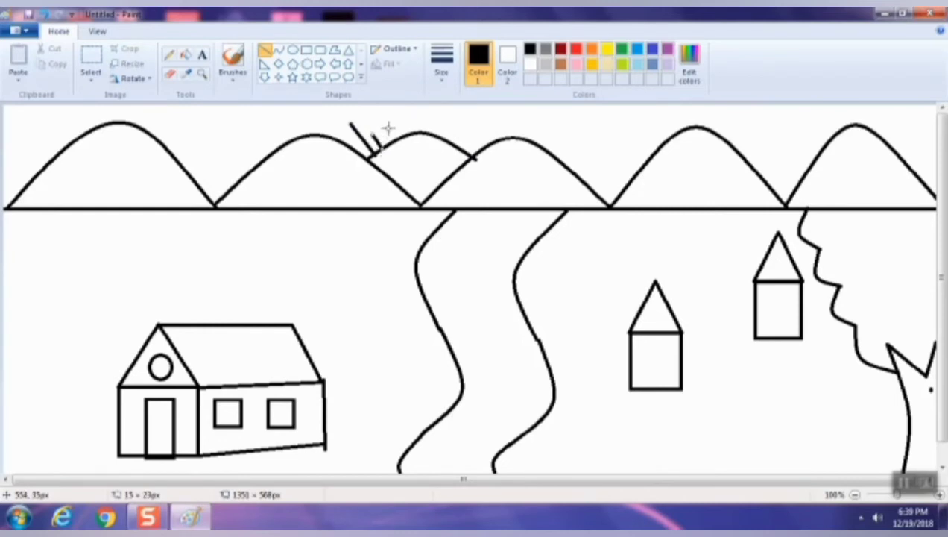
mouse_move(376, 116)
mouse_down()
mouse_move(384, 146)
mouse_move(392, 134)
mouse_move(396, 142)
mouse_up()
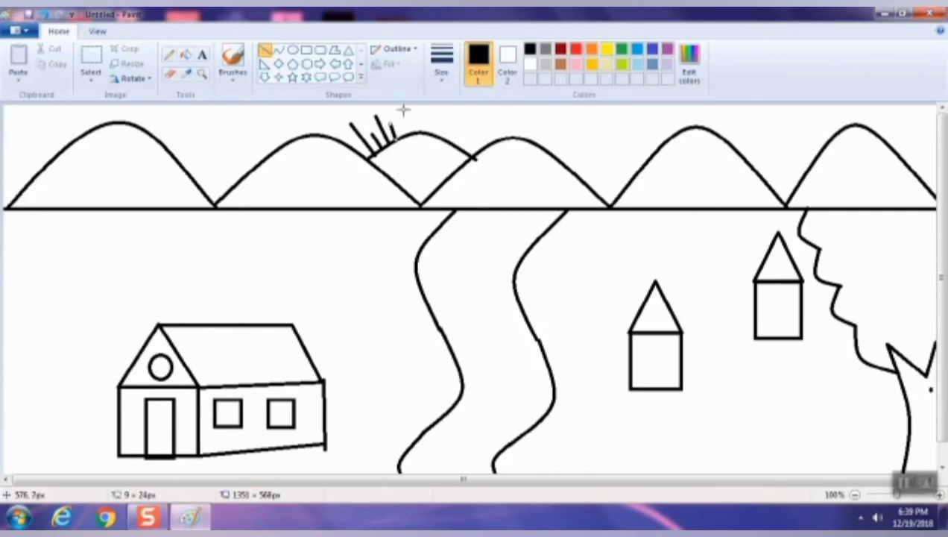
mouse_move(403, 108)
mouse_down()
mouse_move(404, 138)
mouse_move(410, 120)
mouse_move(399, 108)
mouse_up()
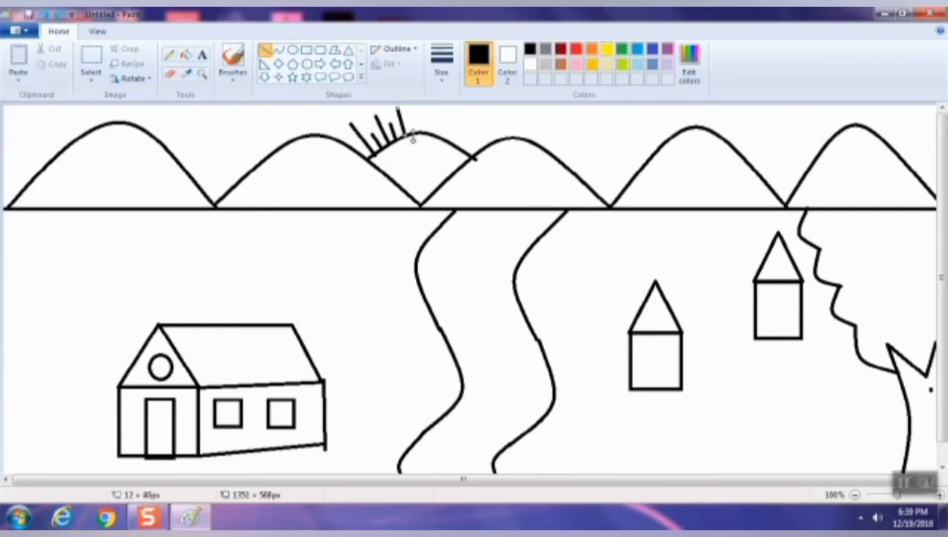
click(412, 118)
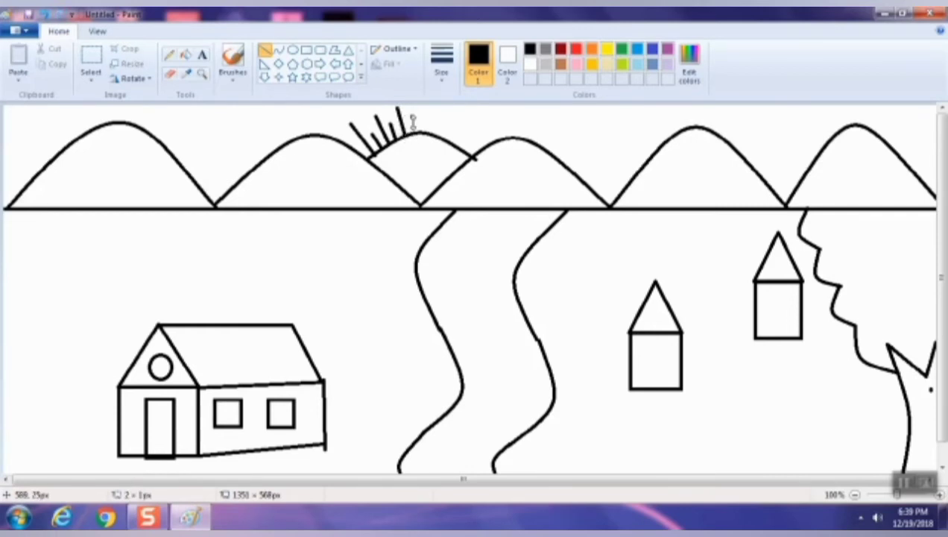
drag(413, 118, 420, 132)
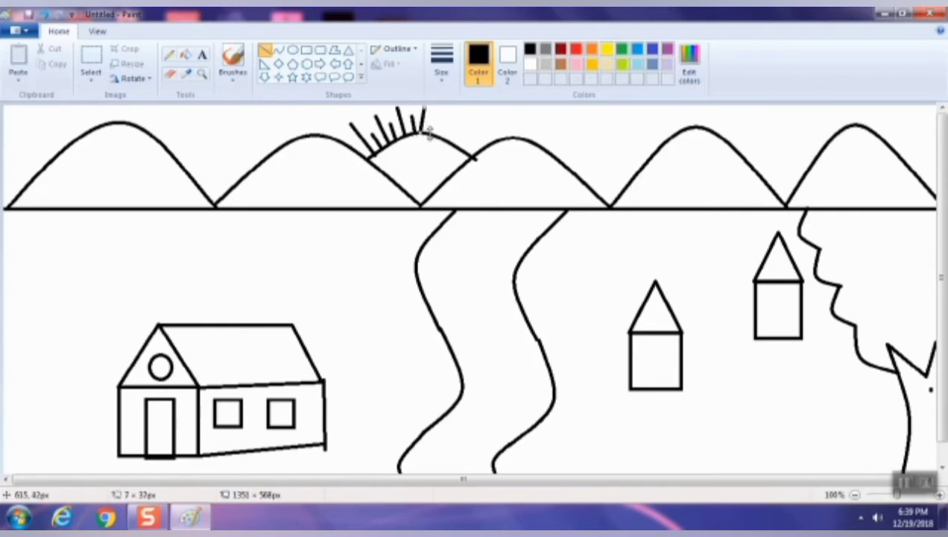
mouse_move(428, 132)
mouse_down()
mouse_move(438, 121)
mouse_move(438, 138)
mouse_up()
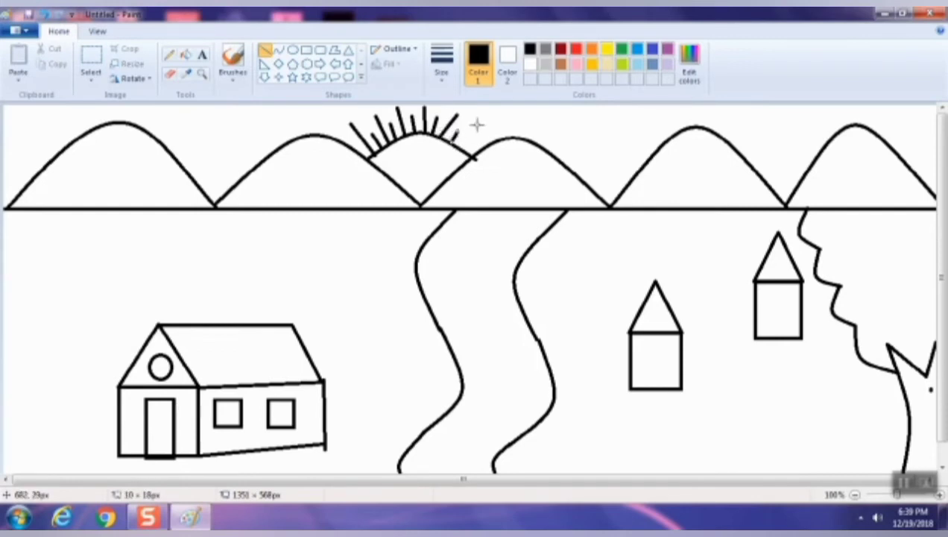
drag(479, 122, 469, 151)
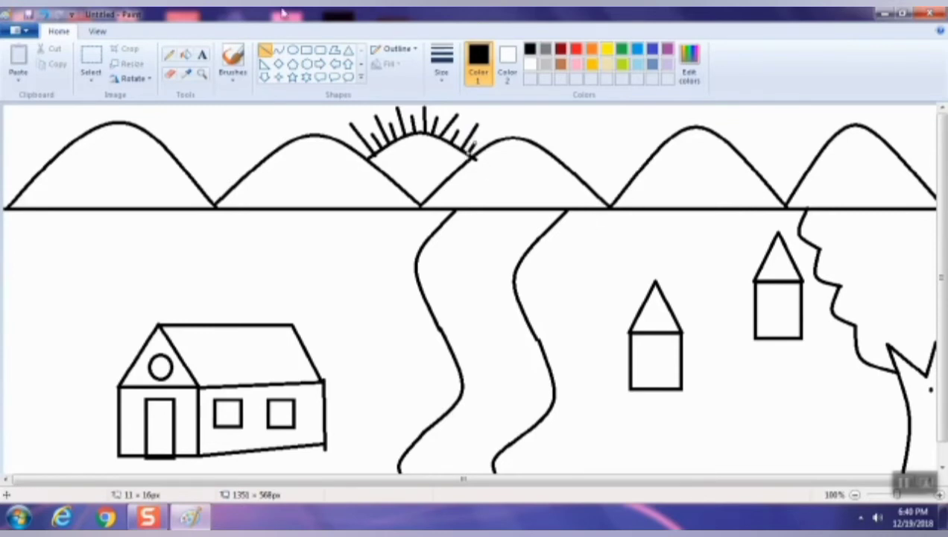
Step: Draw a second tree trunk at the canvas's left edge: a left-bulging curve about 51 × 229 px topped by a V-shaped notch of two lines
click(279, 50)
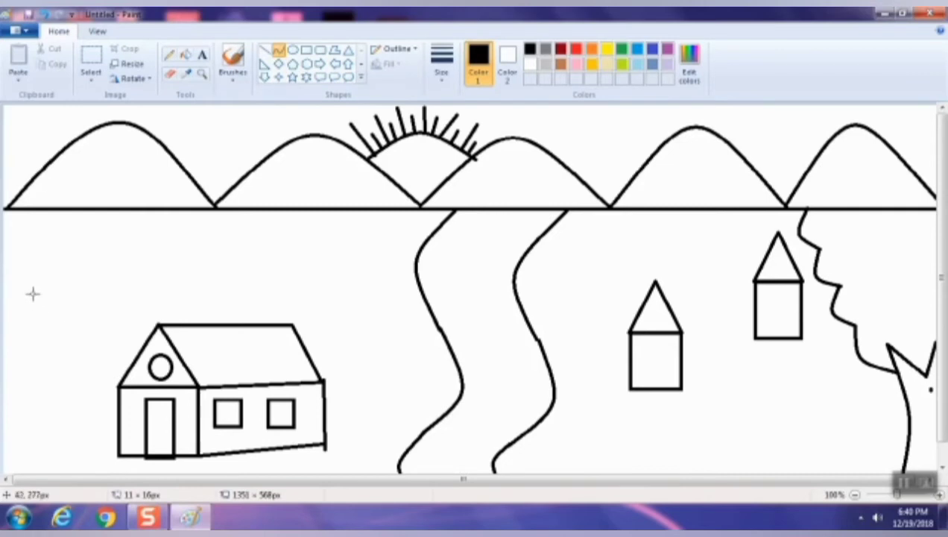
drag(52, 337, 32, 472)
drag(23, 415, 20, 408)
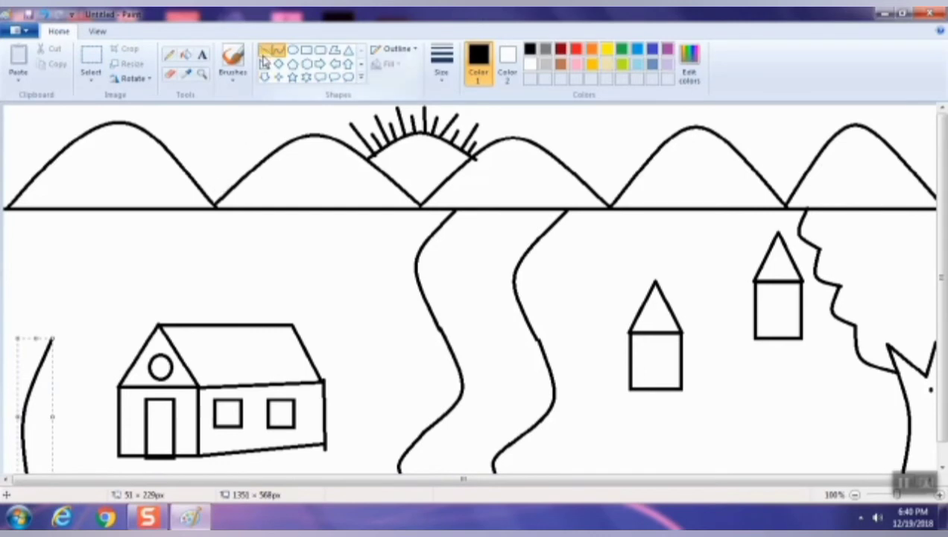
click(265, 50)
drag(5, 329, 14, 363)
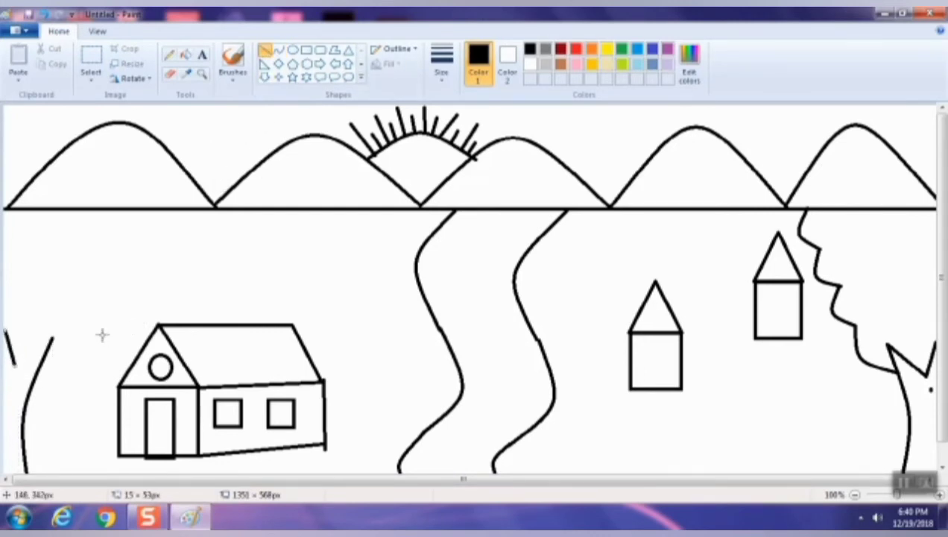
drag(52, 339, 14, 365)
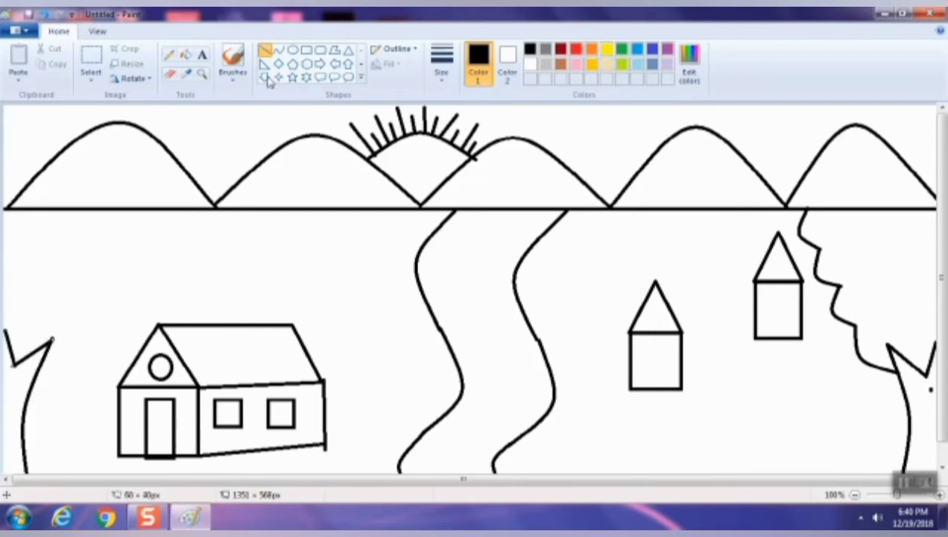
Step: Draw the left tree's scalloped foliage freehand with the Pencil, from the trunk around and up to the horizon line
click(362, 79)
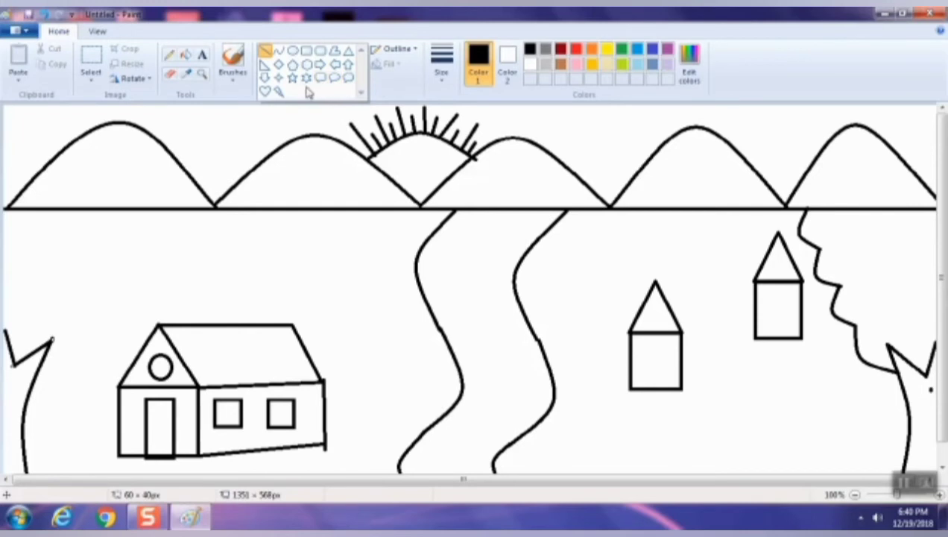
click(277, 55)
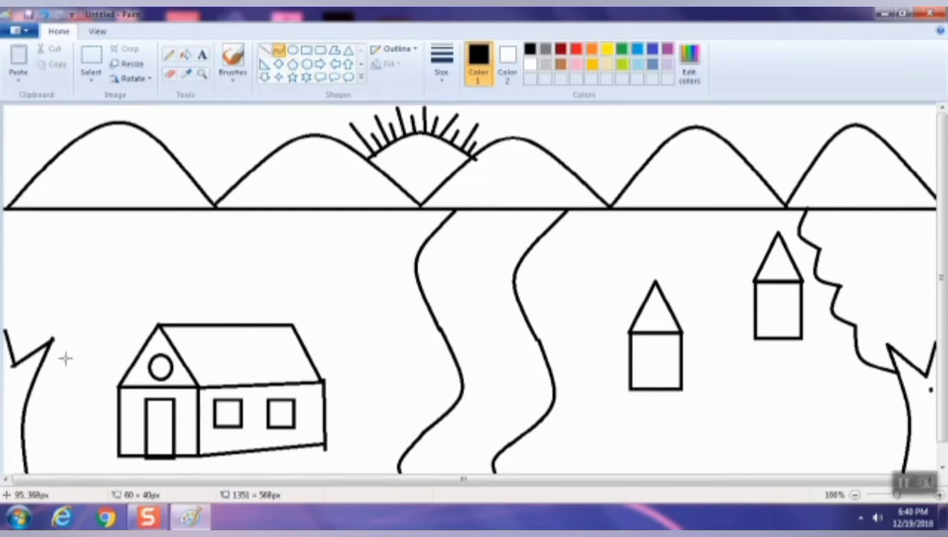
click(169, 54)
drag(42, 367, 84, 362)
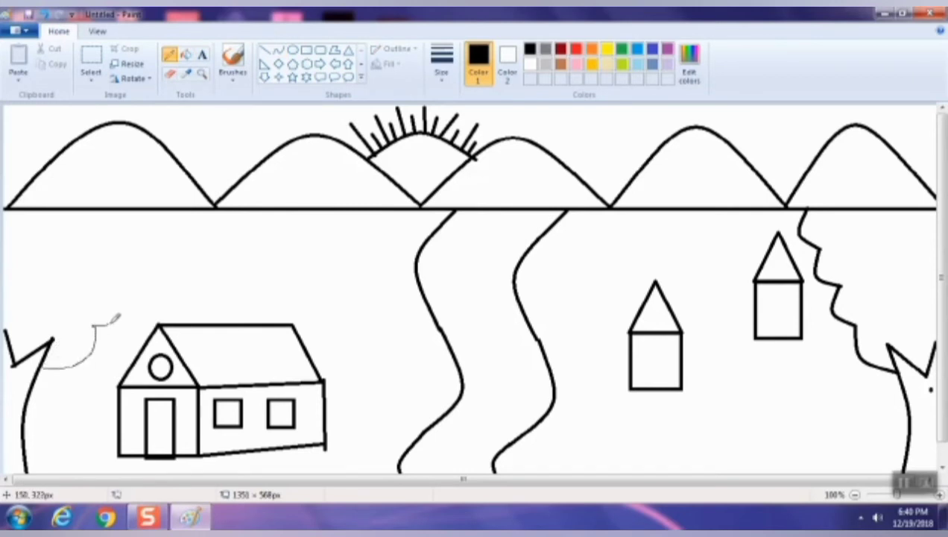
drag(114, 320, 135, 278)
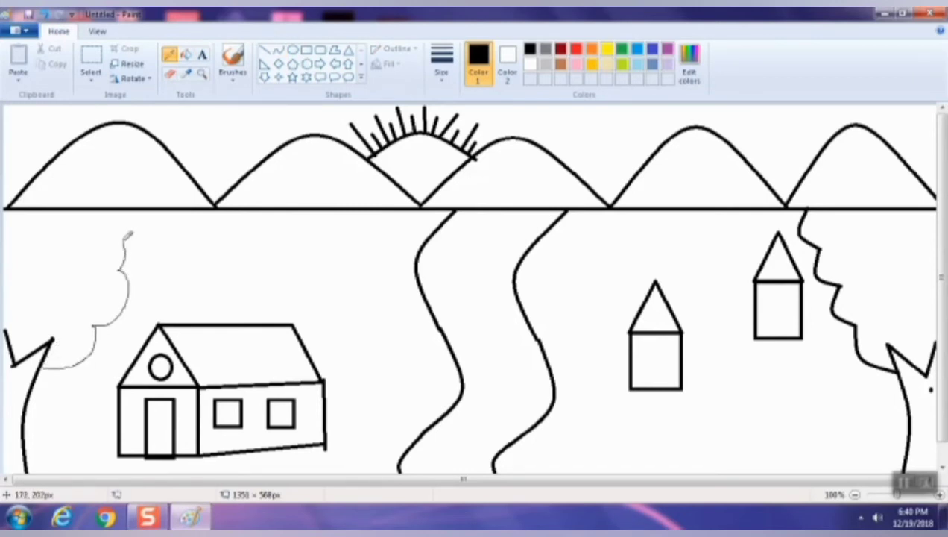
drag(125, 240, 72, 217)
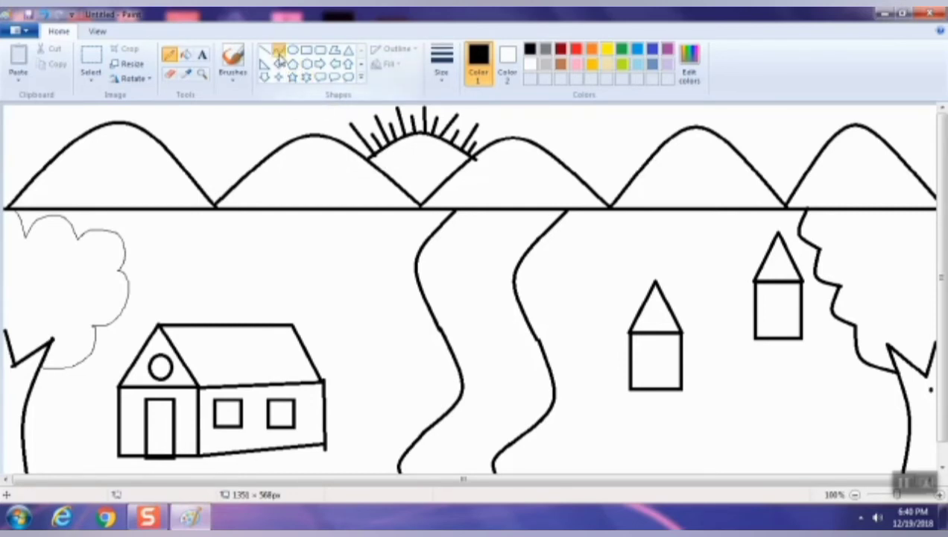
Step: Draw three small V-shaped birds with straight lines above the gaps between the hills, one left and two right of the sun
click(278, 49)
click(265, 50)
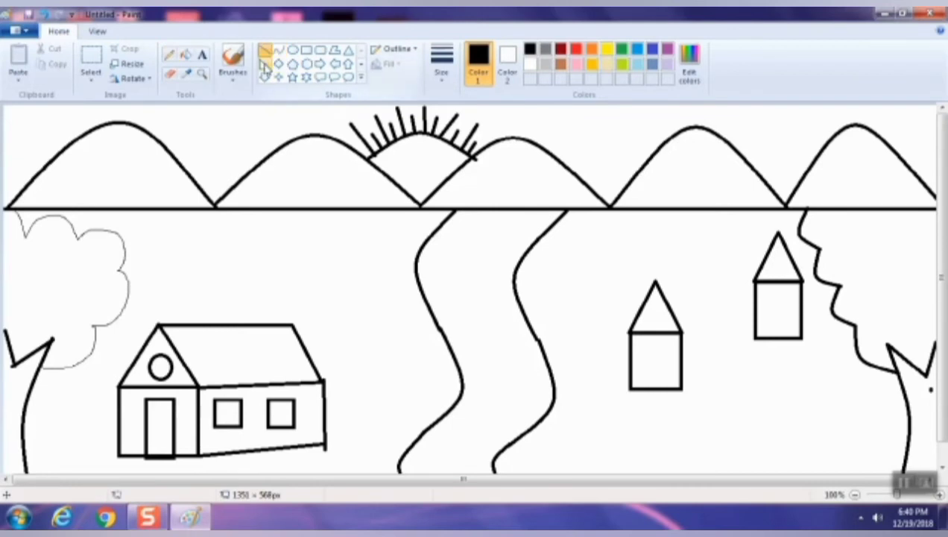
drag(203, 133, 215, 142)
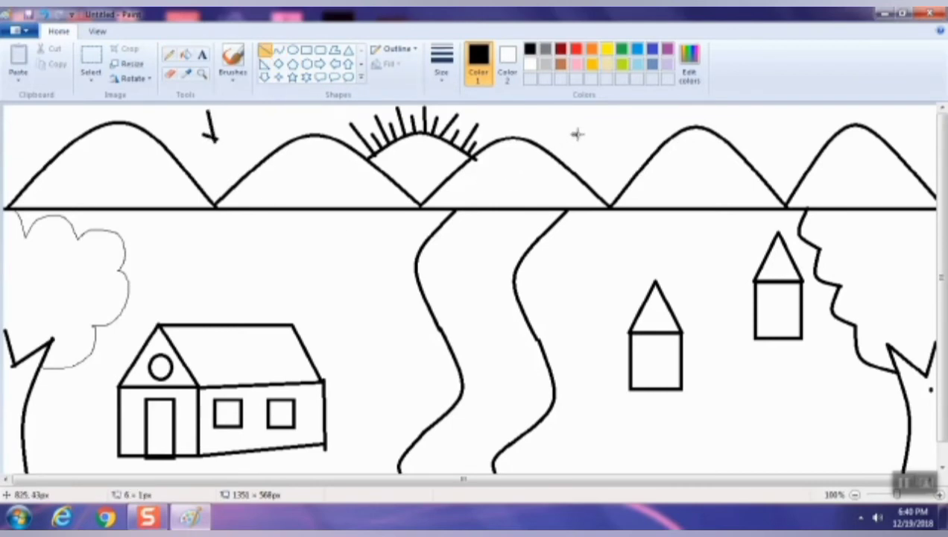
drag(574, 134, 590, 143)
drag(578, 109, 594, 152)
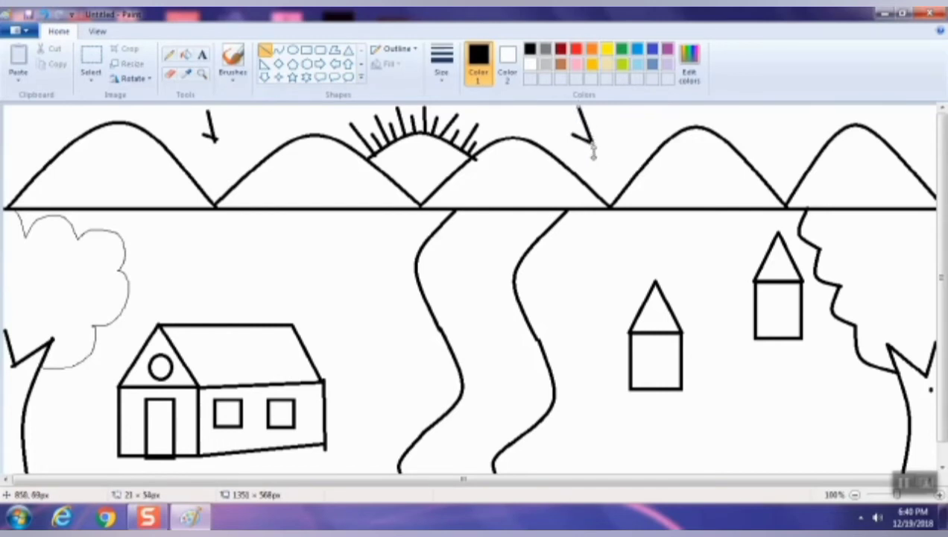
drag(579, 117, 592, 144)
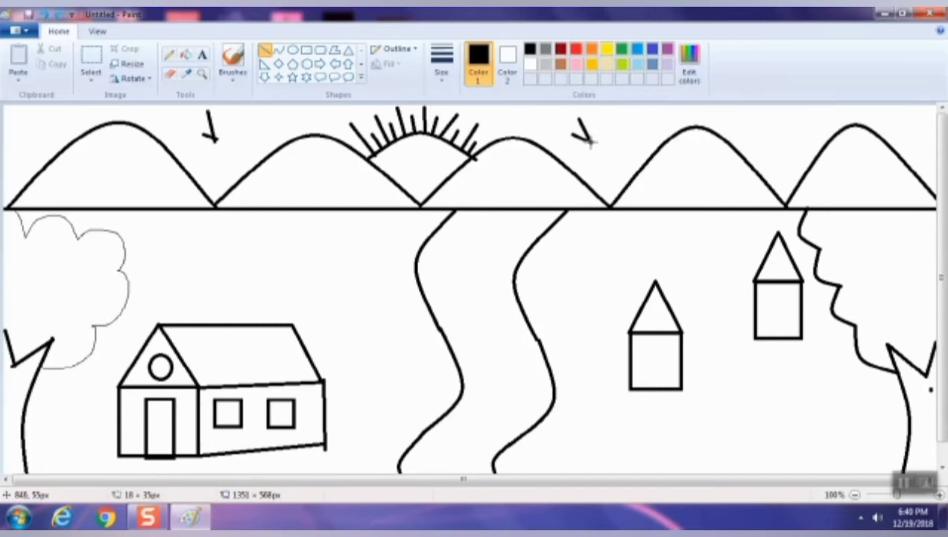
mouse_move(760, 139)
mouse_down()
mouse_move(781, 146)
mouse_move(768, 118)
mouse_move(780, 150)
mouse_up()
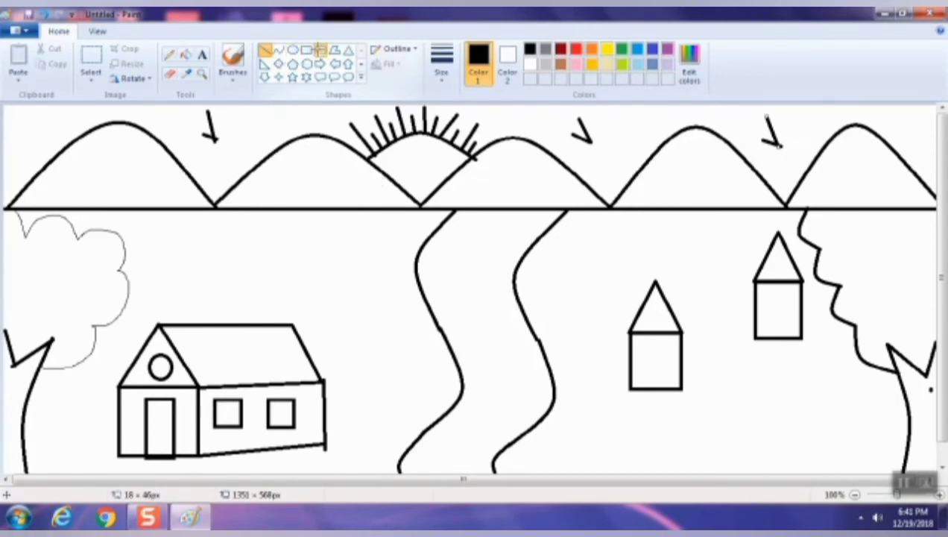
Step: Add a rounded-rectangle door about 28 × 53 px to the small house nearest the winding path
click(321, 49)
drag(645, 352, 665, 390)
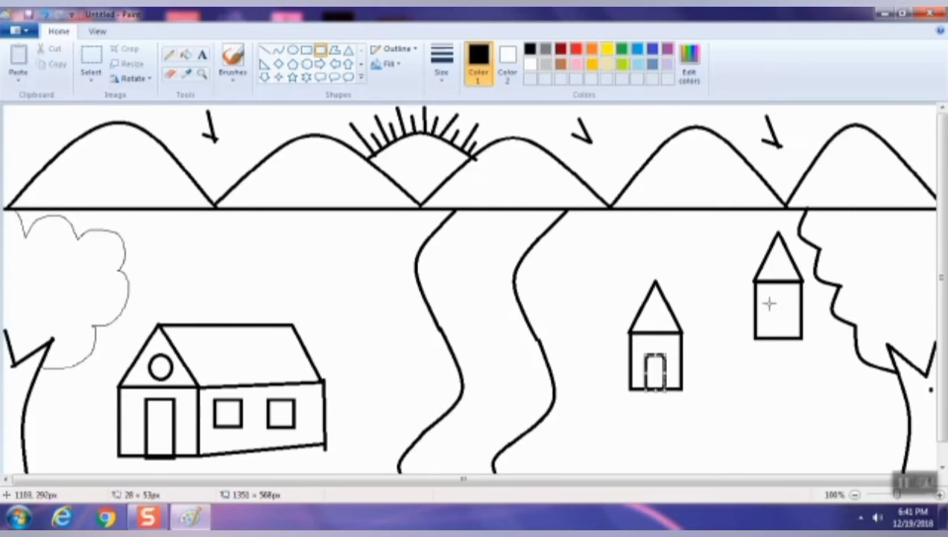
Step: Add a light turquoise rounded-rectangle door about 24 × 51 px to the small house beside the right tree
drag(769, 303, 788, 339)
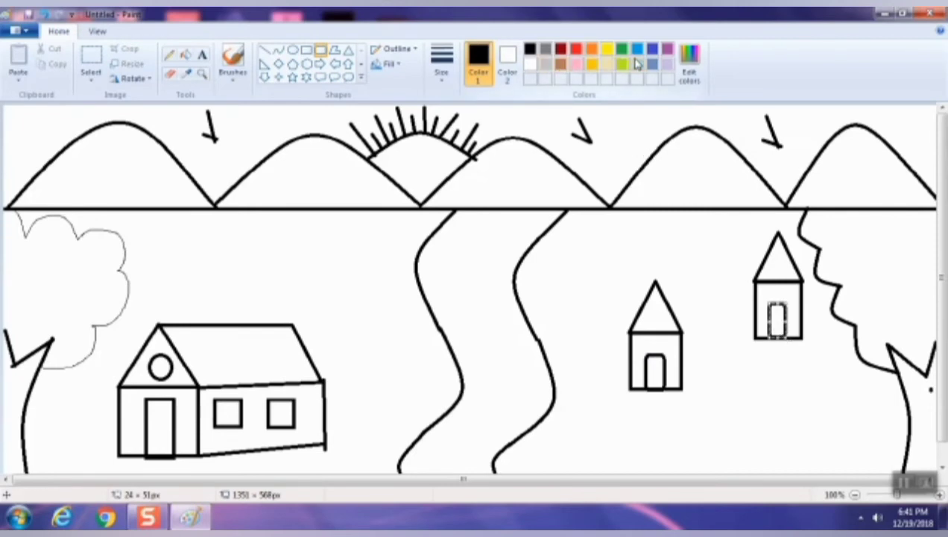
click(637, 65)
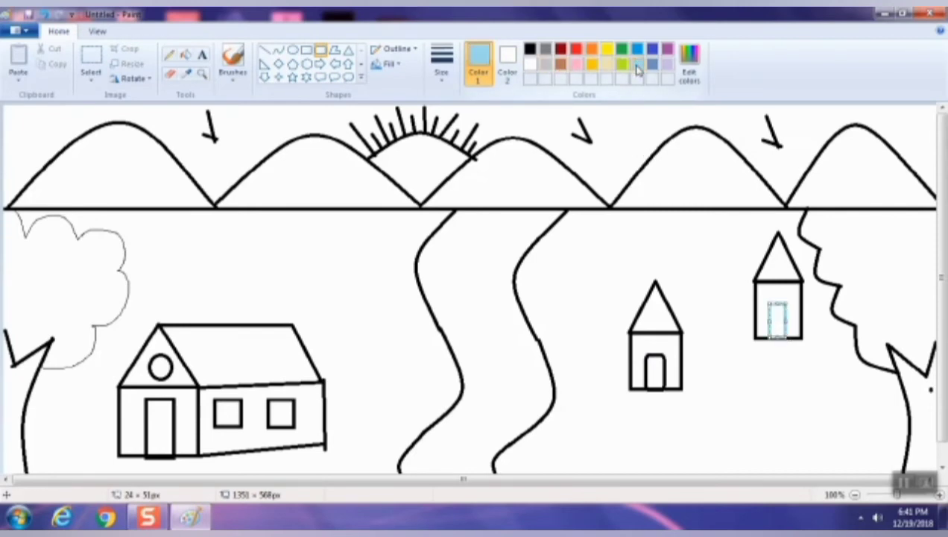
Step: Try to fill the winding path with light turquoise, then undo the fill
click(186, 55)
click(518, 246)
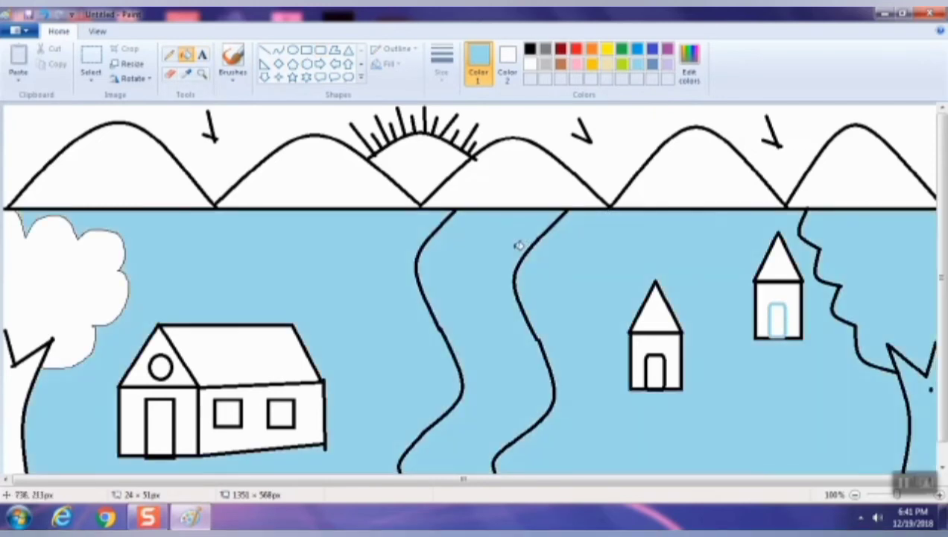
key(ctrl+z)
key(ctrl+y)
key(ctrl+z)
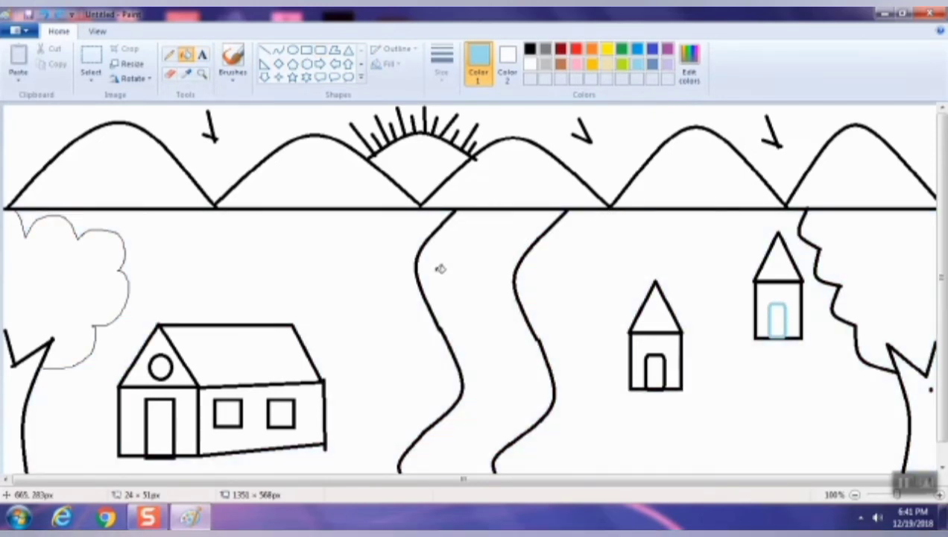
Step: Try to close the path's right edge with a short line about 8 × 12 px and fill the path light turquoise, then undo the fill
click(265, 50)
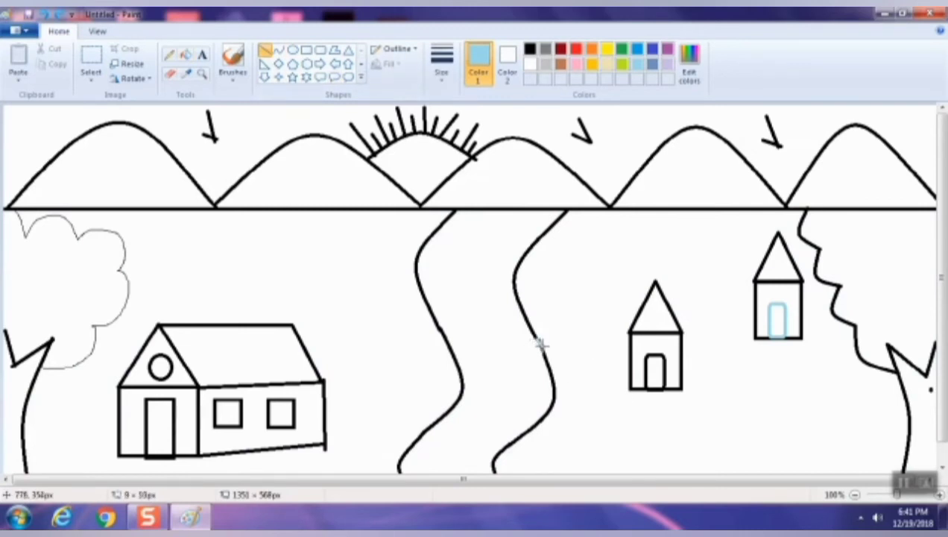
click(530, 49)
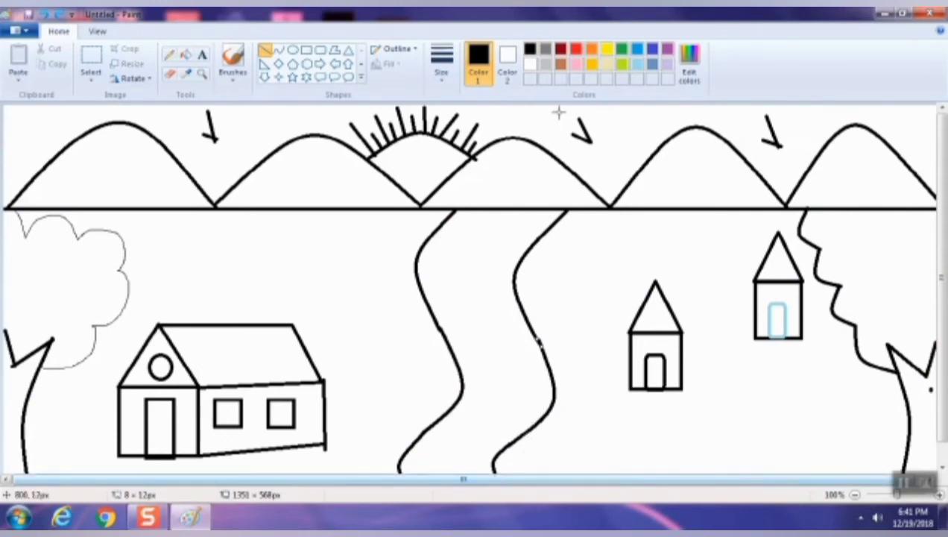
click(637, 66)
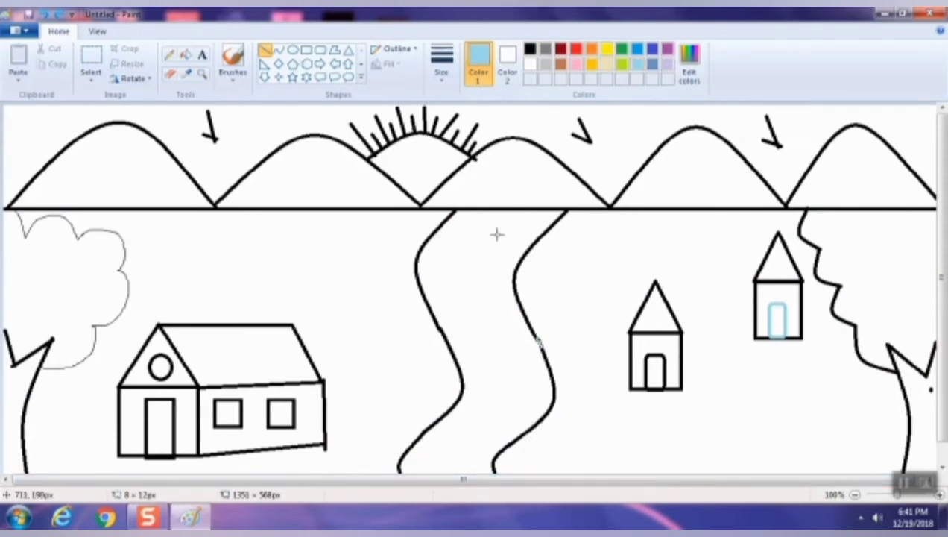
click(185, 57)
click(489, 237)
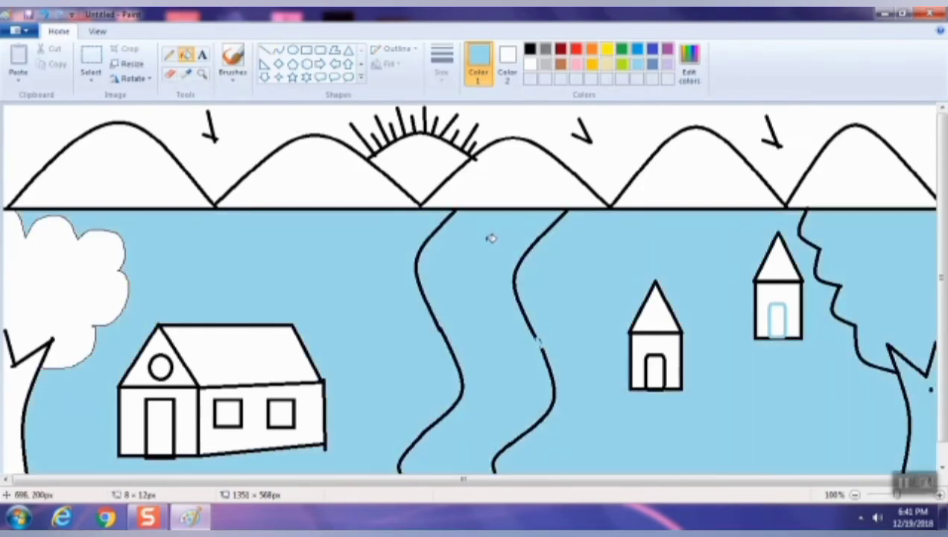
key(ctrl+z)
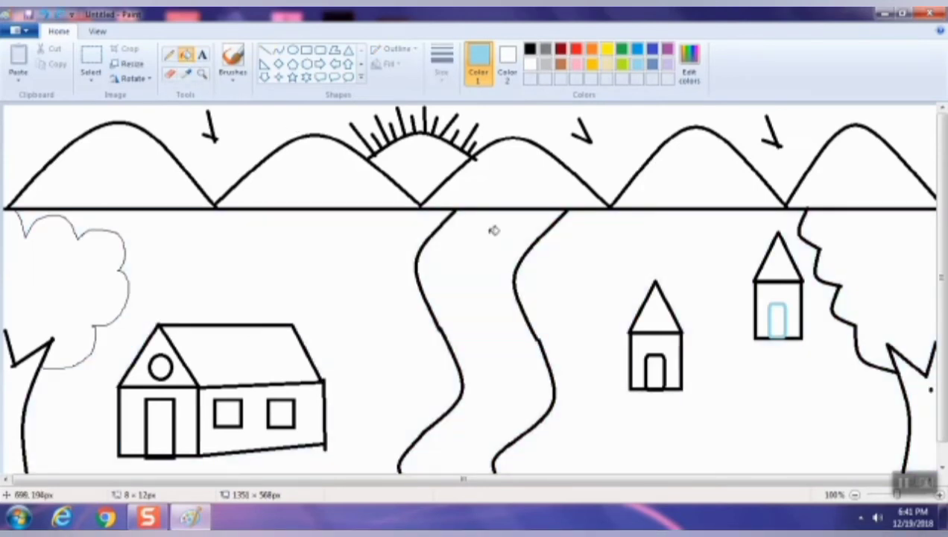
Step: Fill the sky behind the hills with light turquoise and the rising sun with yellow
click(326, 110)
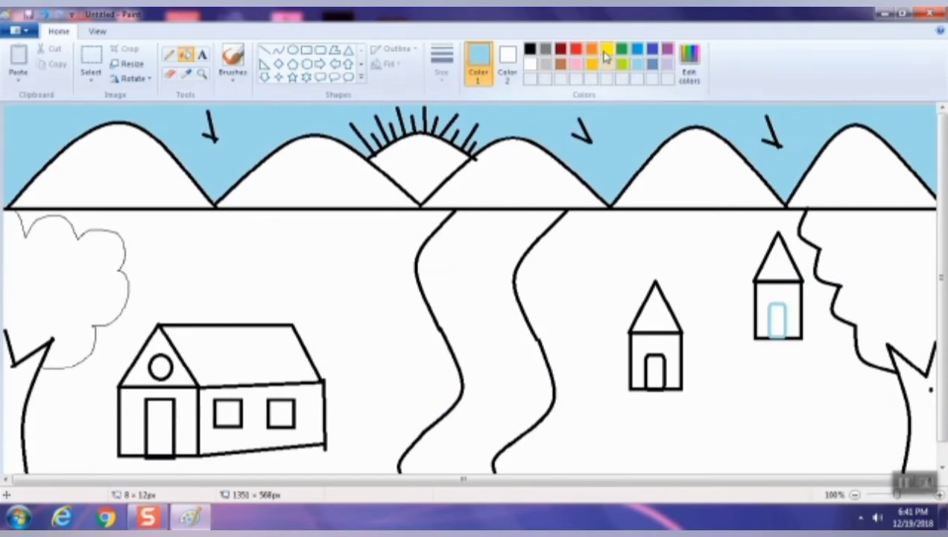
click(606, 52)
click(440, 149)
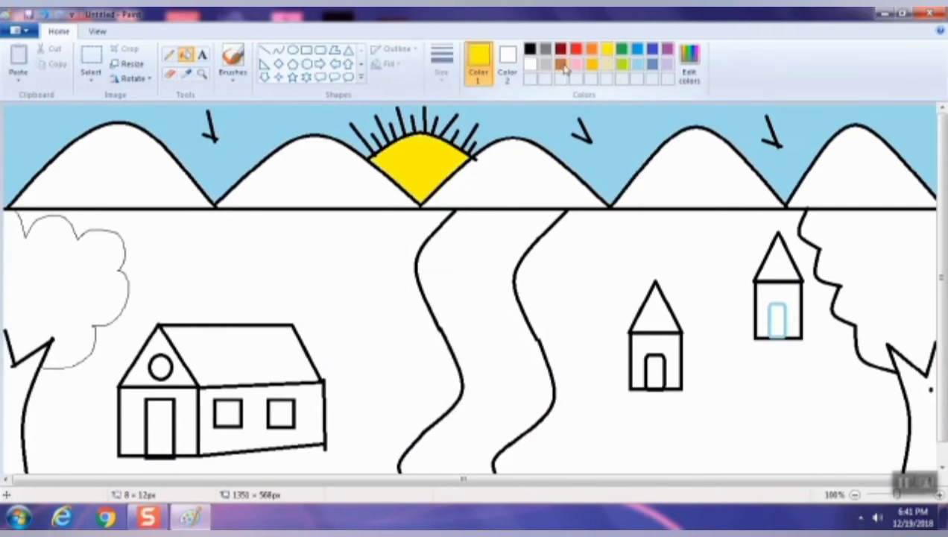
Step: Fill all five hills along the horizon with brown
click(562, 65)
click(144, 166)
click(291, 176)
click(517, 180)
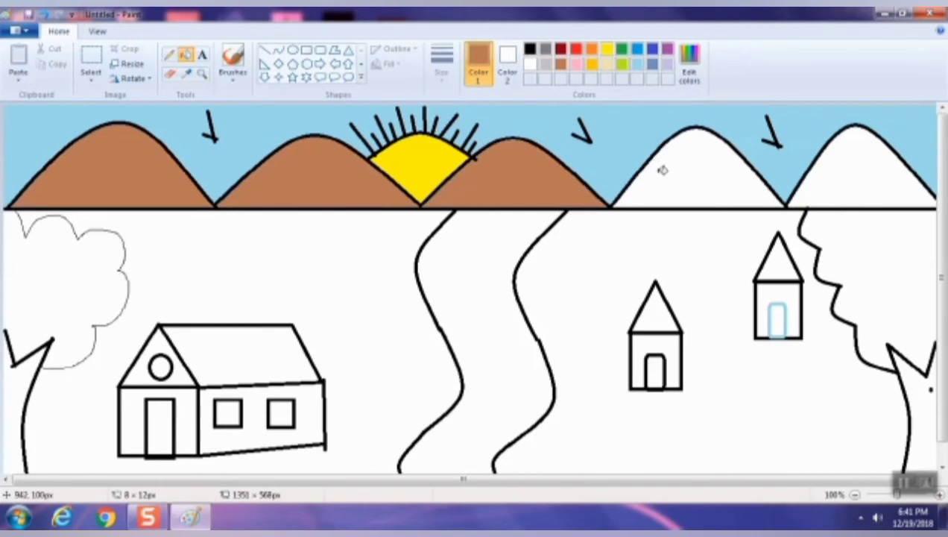
click(662, 170)
click(820, 180)
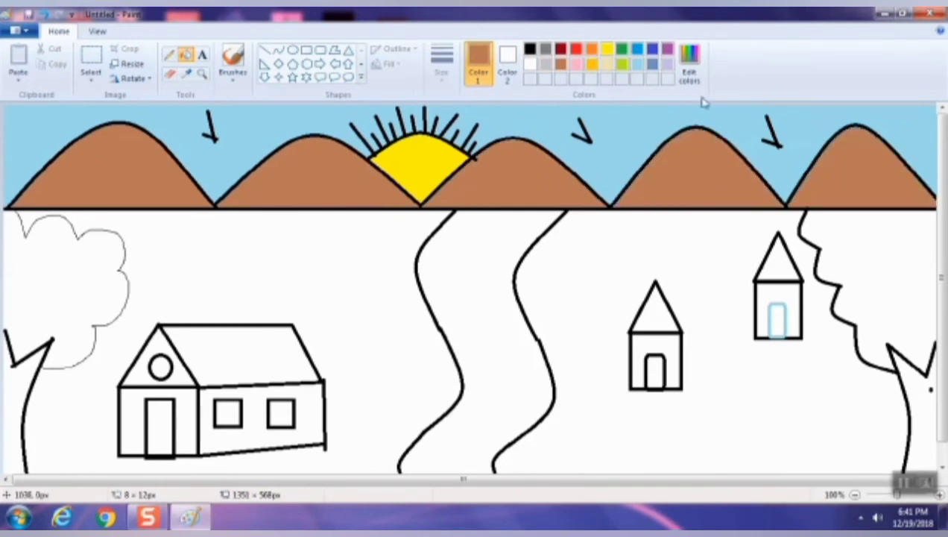
Step: Paint the winding path light turquoise with the Oil brush, covering it between both edges from the horizon to the canvas bottom
click(639, 66)
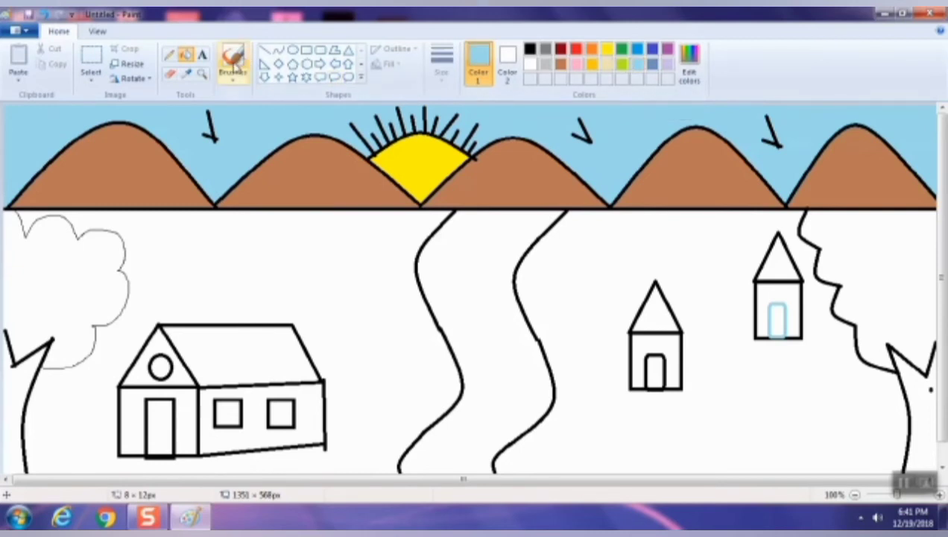
click(232, 74)
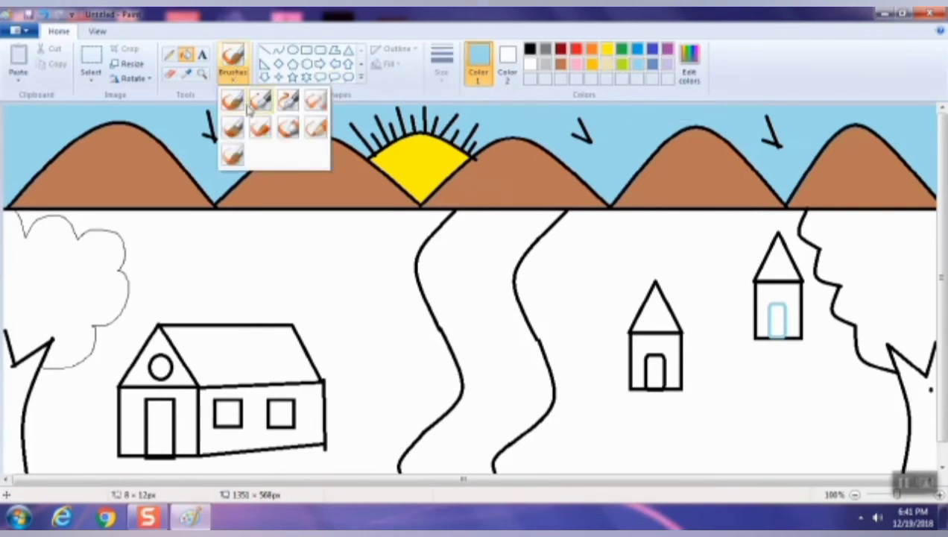
click(232, 129)
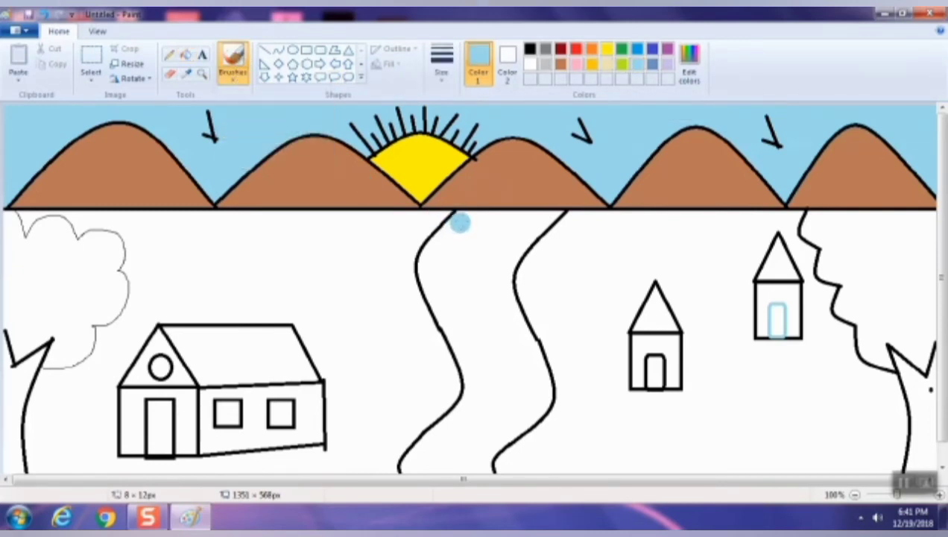
mouse_move(456, 233)
mouse_down()
mouse_move(459, 217)
mouse_move(428, 270)
mouse_move(475, 388)
mouse_move(470, 410)
mouse_move(412, 468)
mouse_up()
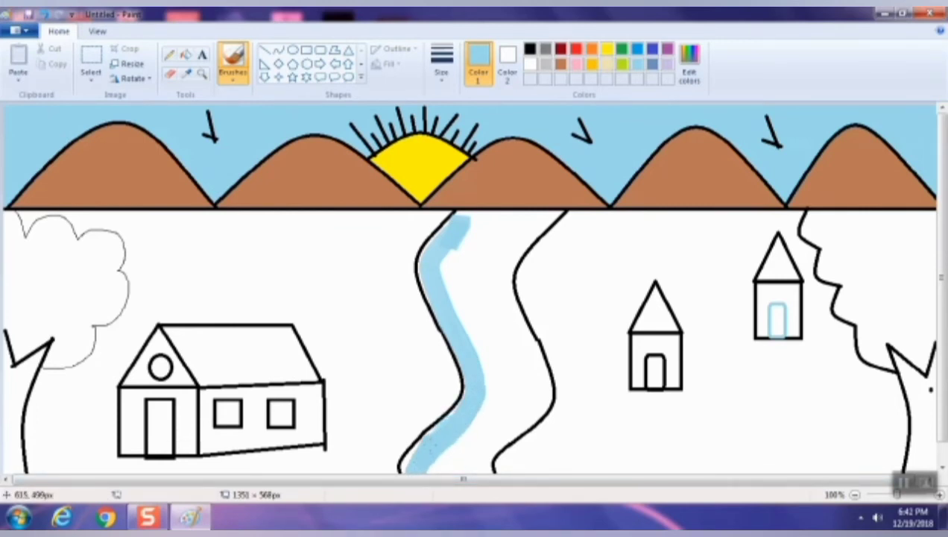
drag(459, 224, 472, 227)
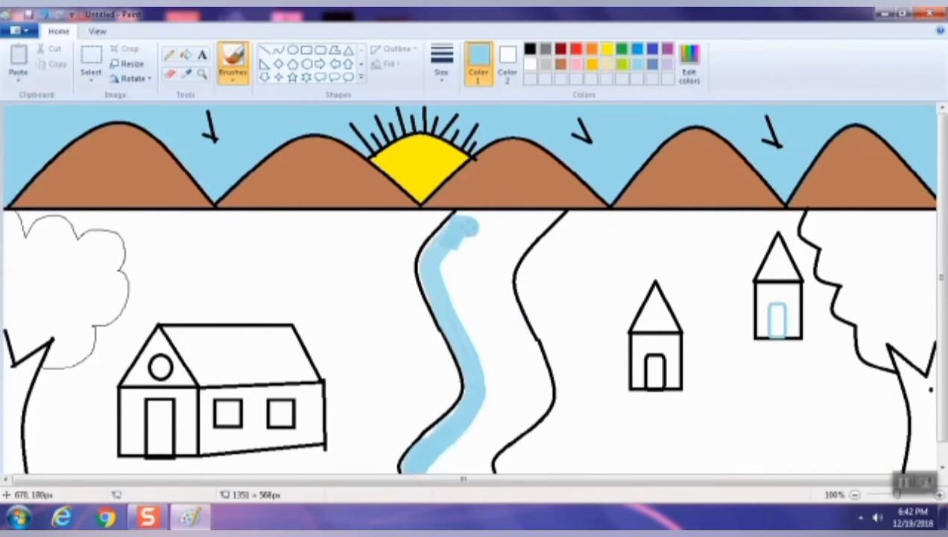
mouse_move(506, 224)
mouse_down()
mouse_move(550, 216)
mouse_move(459, 215)
mouse_move(510, 232)
mouse_move(438, 271)
mouse_move(464, 279)
mouse_move(450, 286)
mouse_move(479, 320)
mouse_move(521, 234)
mouse_move(483, 283)
mouse_move(487, 331)
mouse_move(539, 228)
mouse_move(502, 297)
mouse_move(528, 372)
mouse_move(486, 331)
mouse_move(496, 369)
mouse_up()
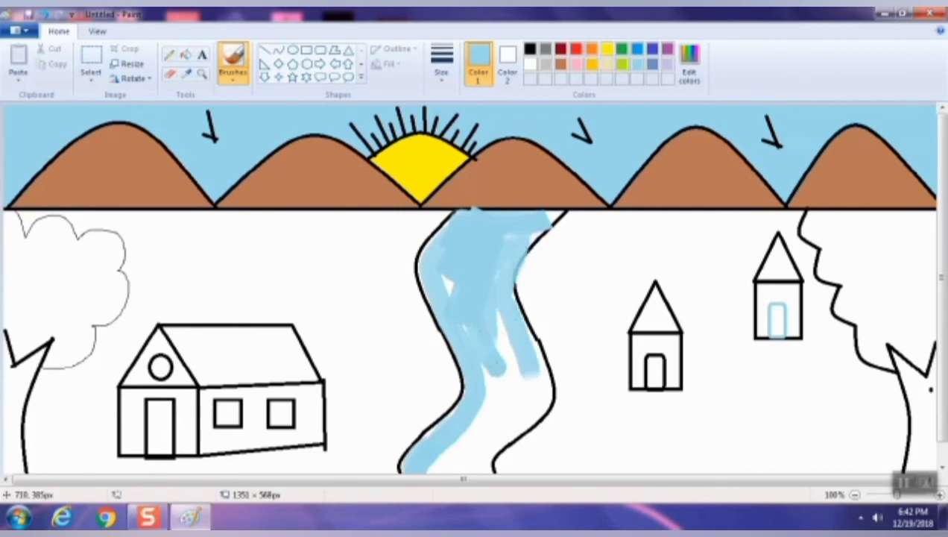
key(ctrl+z)
mouse_move(445, 274)
mouse_down()
mouse_move(477, 362)
mouse_move(436, 235)
mouse_move(492, 407)
mouse_move(482, 311)
mouse_move(499, 384)
mouse_move(488, 293)
mouse_move(528, 412)
mouse_move(515, 349)
mouse_move(525, 337)
mouse_move(536, 373)
mouse_move(538, 387)
mouse_move(484, 432)
mouse_move(507, 399)
mouse_move(480, 440)
mouse_move(460, 423)
mouse_move(432, 466)
mouse_move(461, 432)
mouse_move(469, 448)
mouse_move(508, 378)
mouse_move(458, 462)
mouse_up()
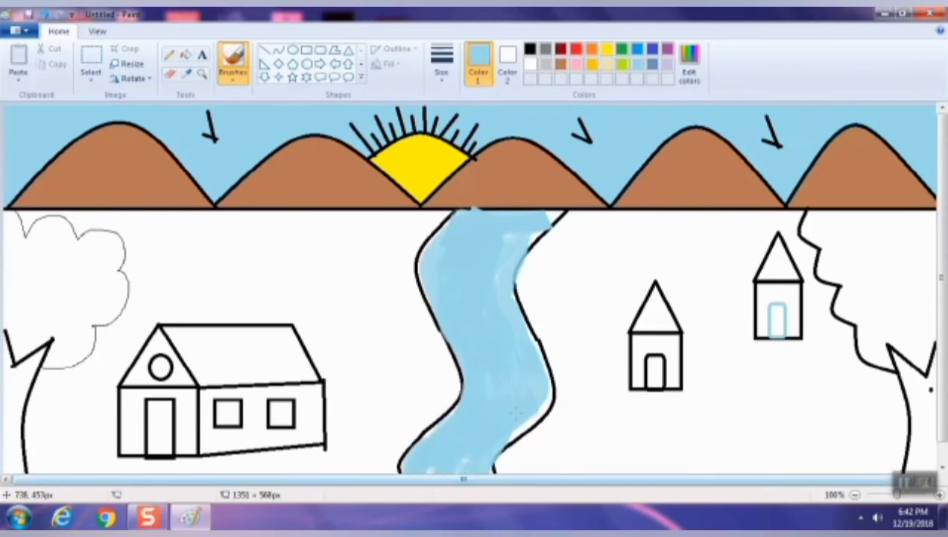
mouse_move(525, 418)
mouse_down()
mouse_move(541, 395)
mouse_move(526, 332)
mouse_up()
drag(542, 403, 505, 442)
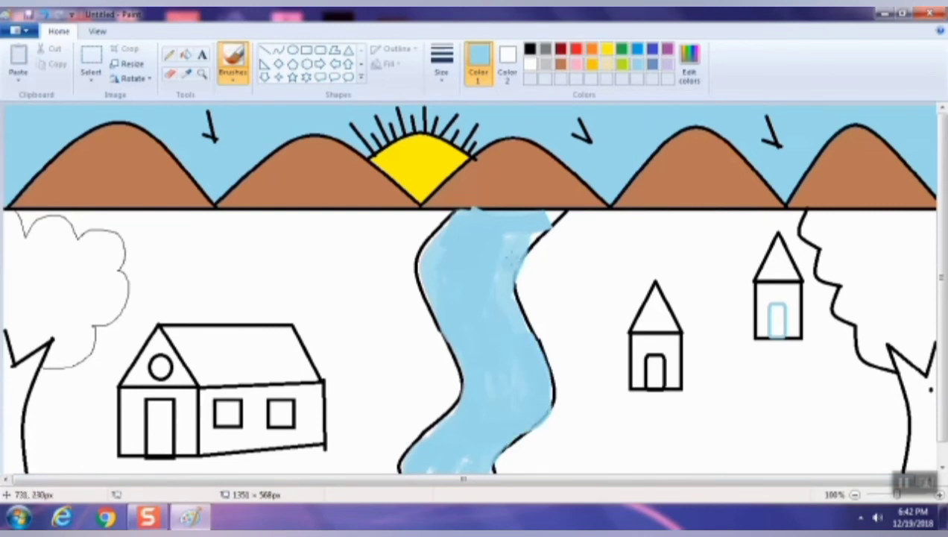
Step: Paint the path's unfilled upper-right corner at the horizon light turquoise with Calligraphy brush 2
click(233, 80)
click(229, 155)
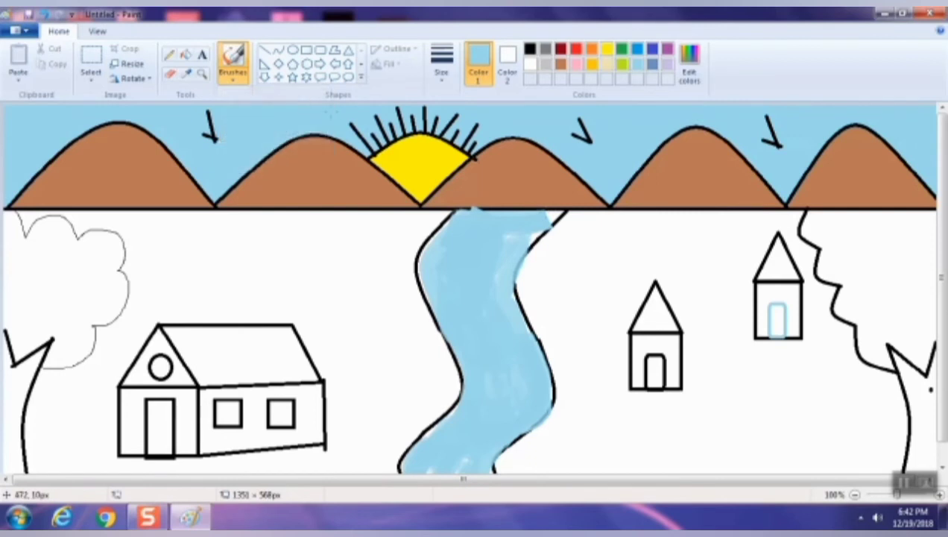
click(233, 78)
click(284, 99)
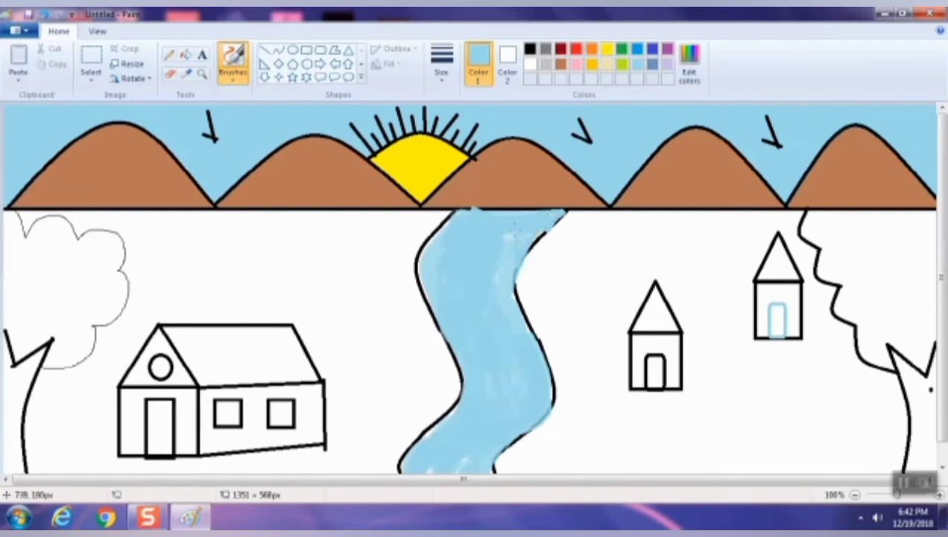
Step: Retrace the path's right edge in black with the calligraphy brush and undo the last two strokes
click(530, 48)
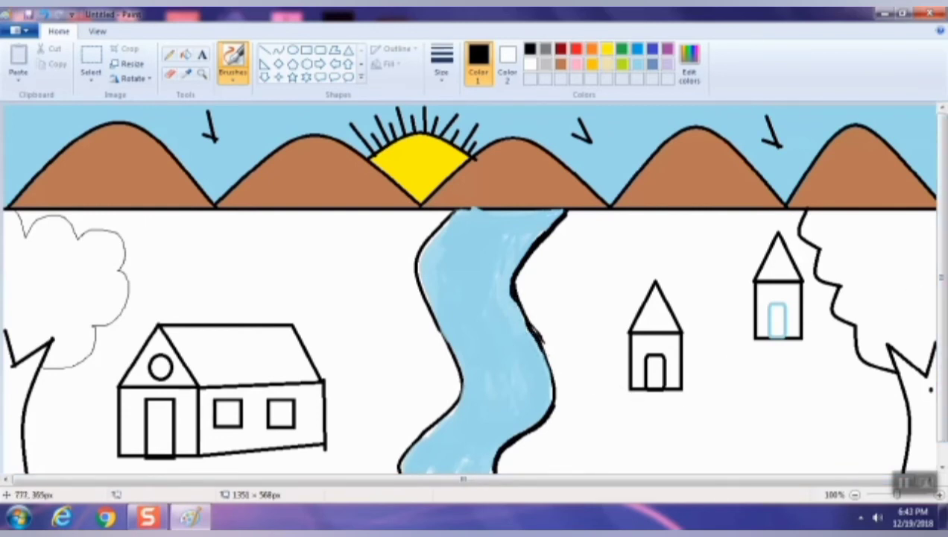
drag(552, 396, 542, 424)
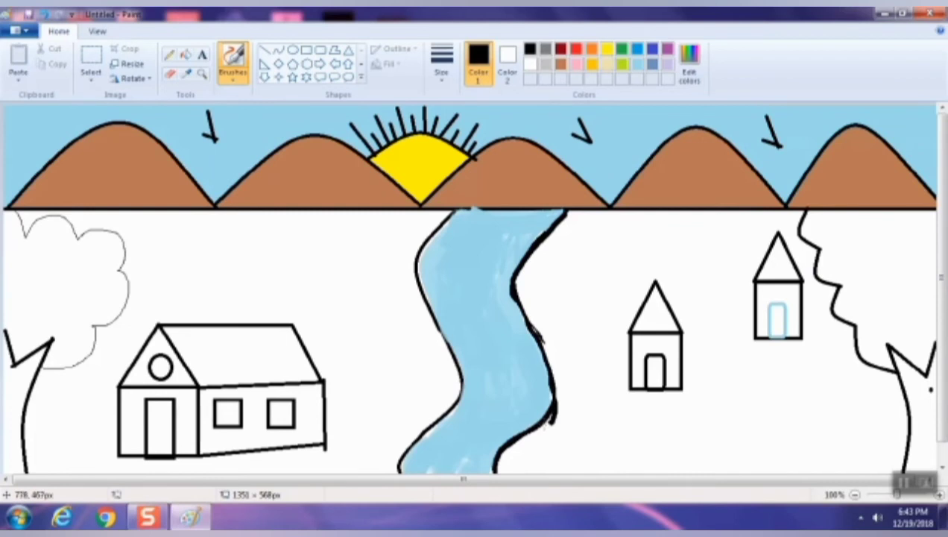
key(ctrl+z)
key(ctrl+z)
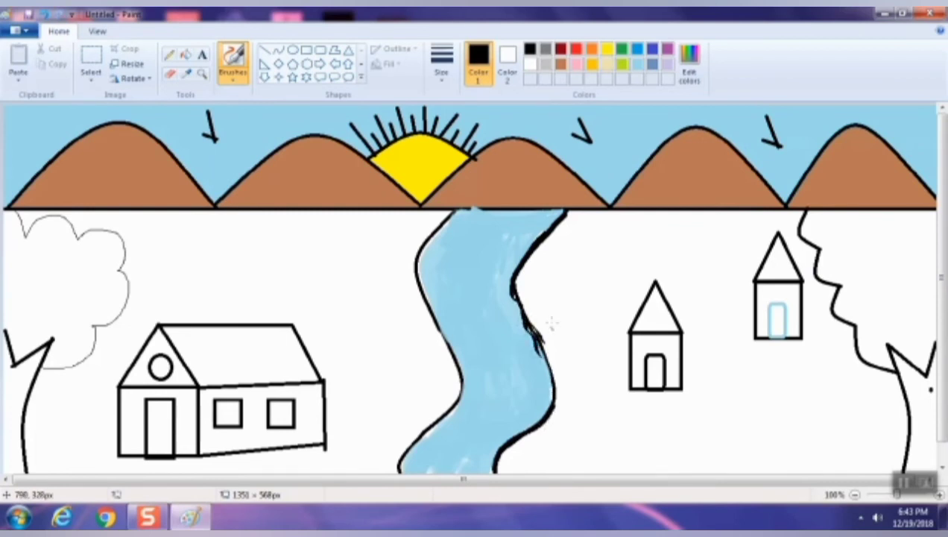
Step: Paint over stray black beside the path's right edge in white, then redraw the edge in black down to the lower bend
click(530, 63)
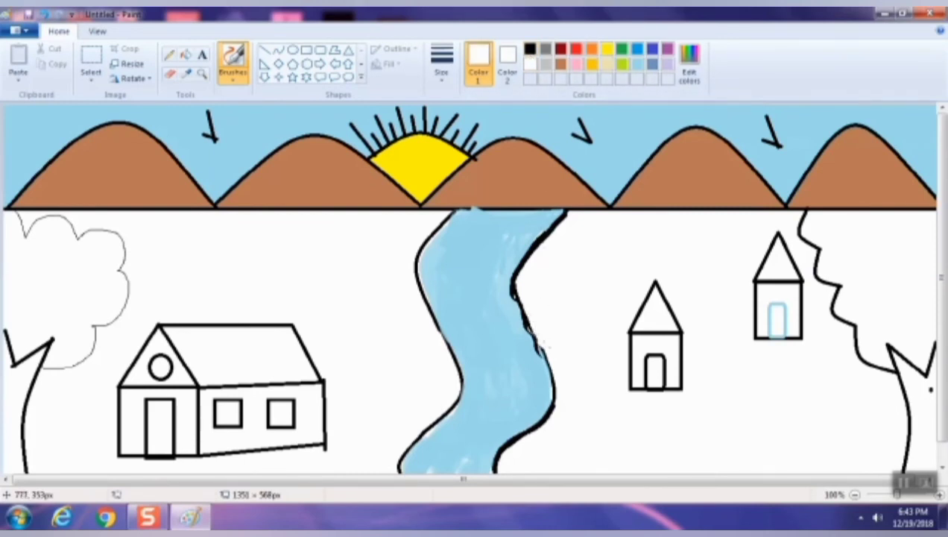
click(530, 49)
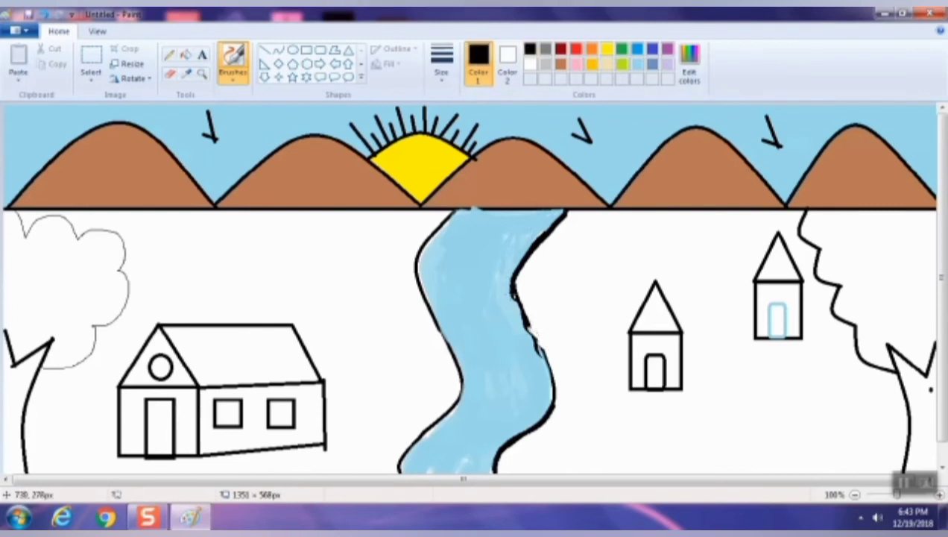
drag(530, 318, 542, 343)
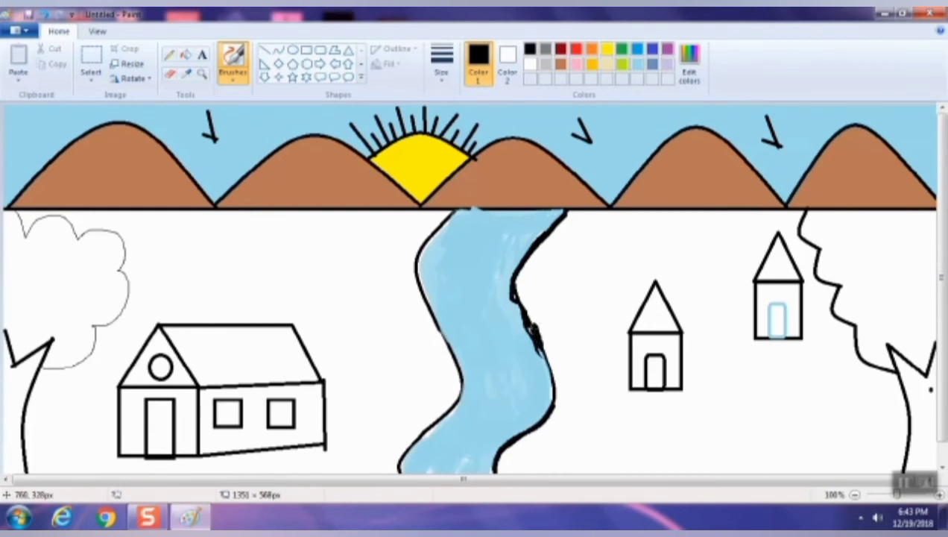
drag(553, 406, 551, 425)
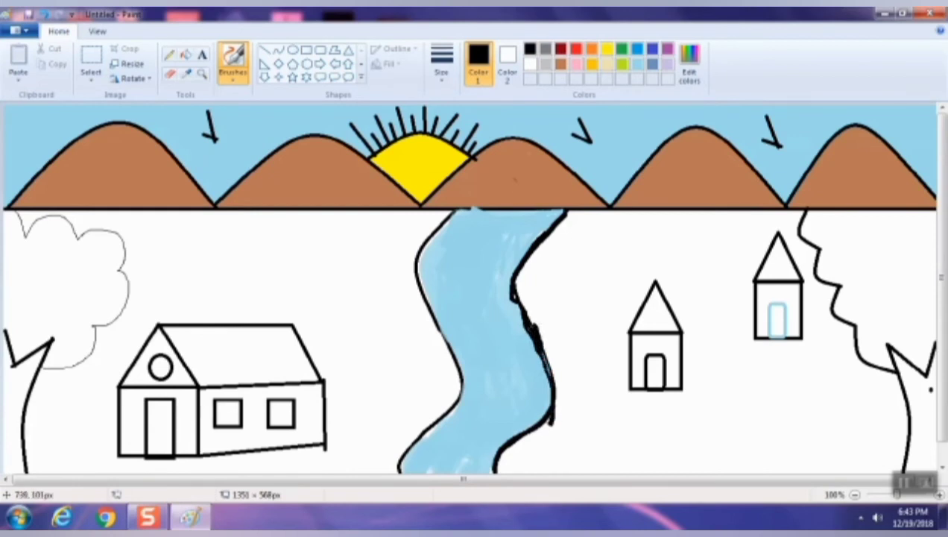
Step: Trim the excess black outside the path's right edge with white and touch up its inner side with light turquoise
click(530, 64)
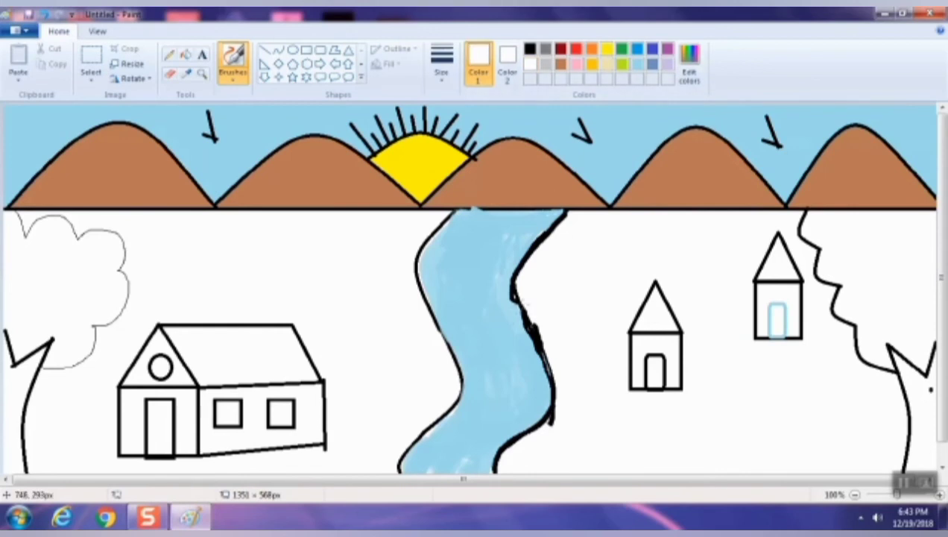
drag(533, 328, 541, 353)
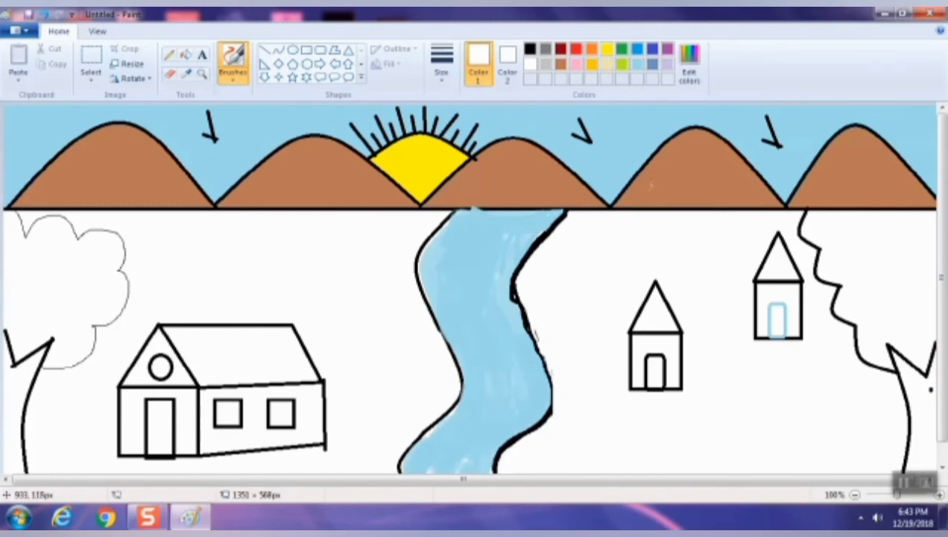
click(637, 65)
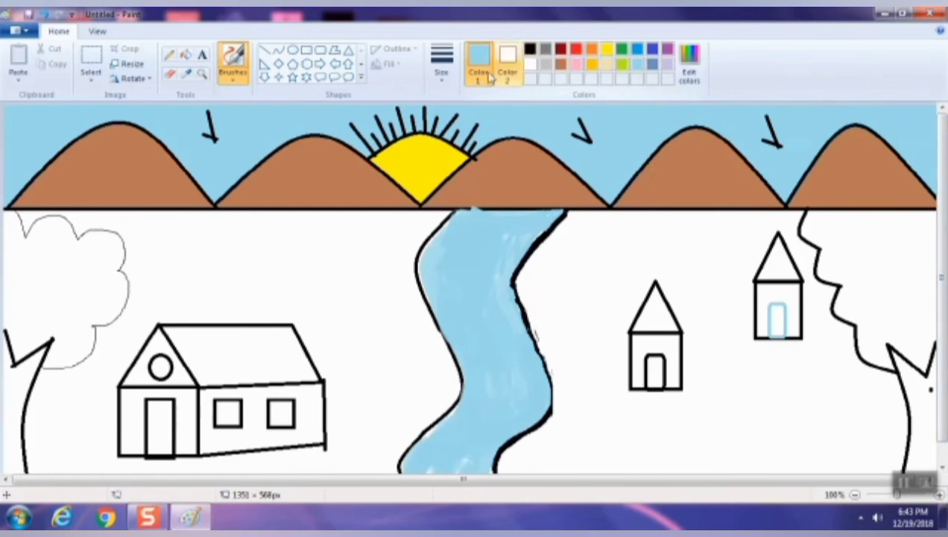
Step: Erase the light turquoise door from the small house beside the right tree and set Color 1 to black
click(170, 74)
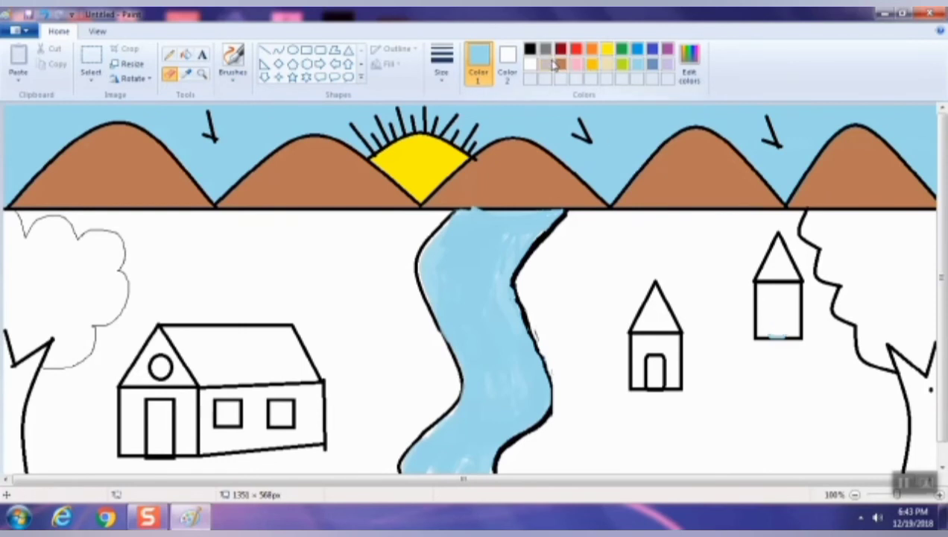
click(530, 50)
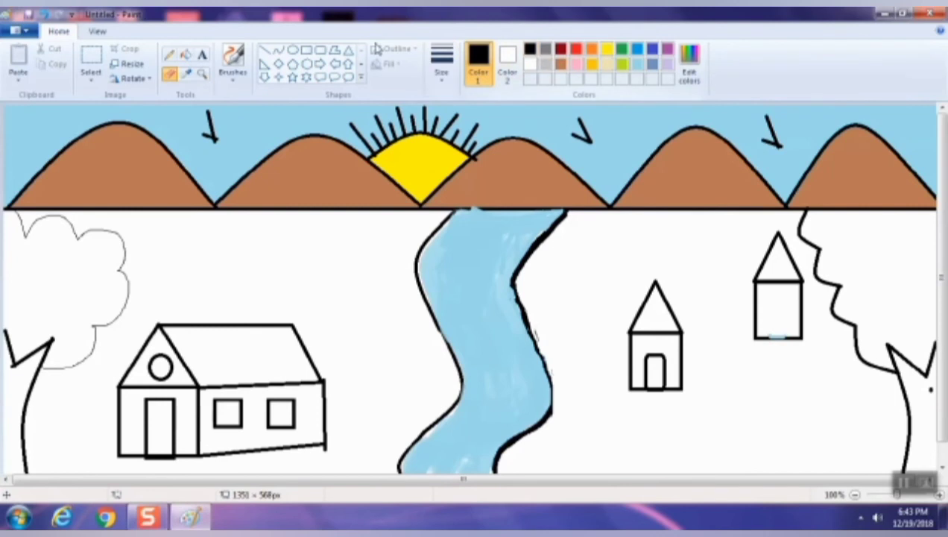
Step: Draw a black rounded-rectangle door about 36 × 56 px on the small house beside the right tree
click(320, 50)
drag(764, 298, 790, 339)
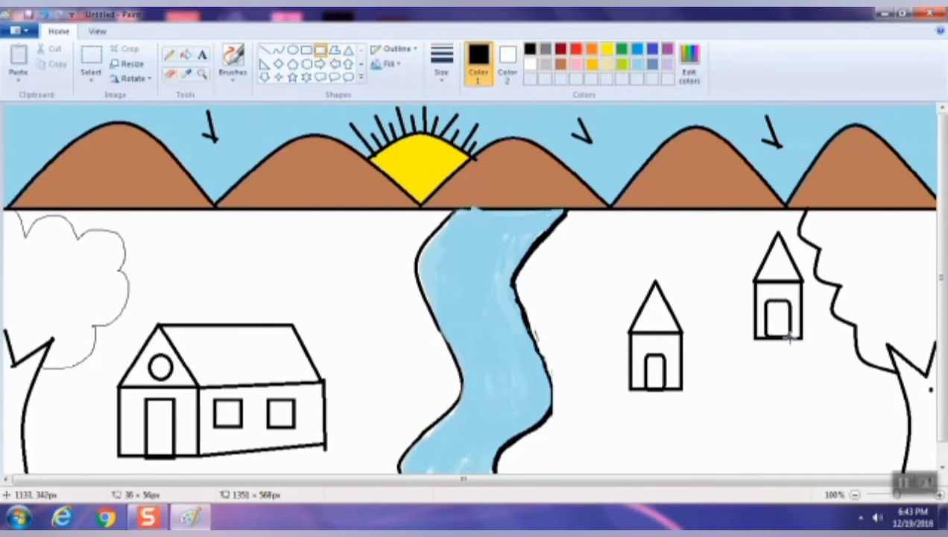
Step: Mix a dark brown custom colour from brown by lowering its luminosity and fill the roofs of all three houses with it
click(186, 54)
click(561, 65)
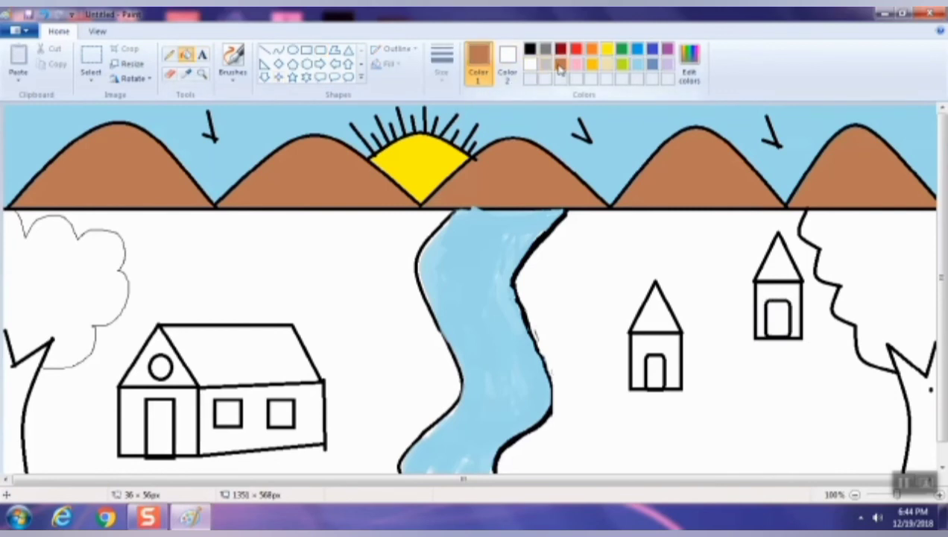
click(692, 76)
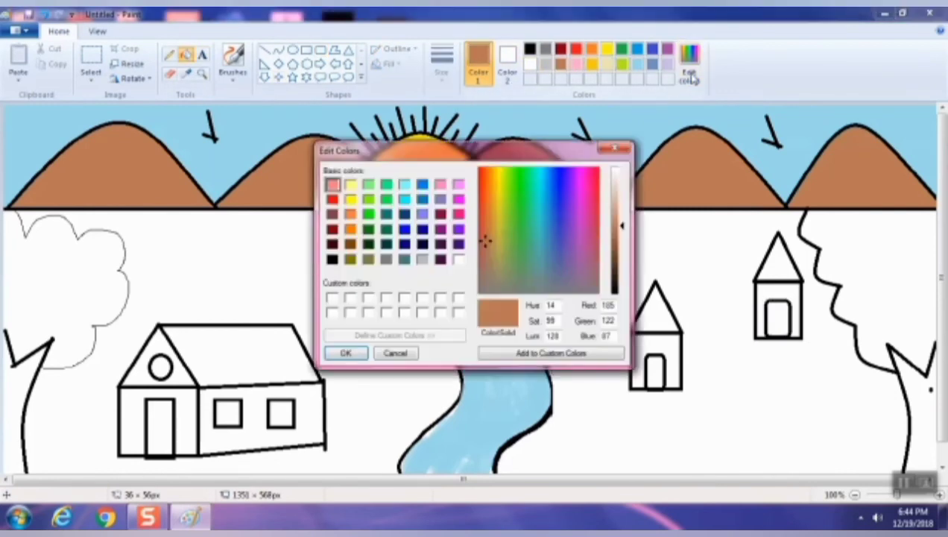
click(620, 211)
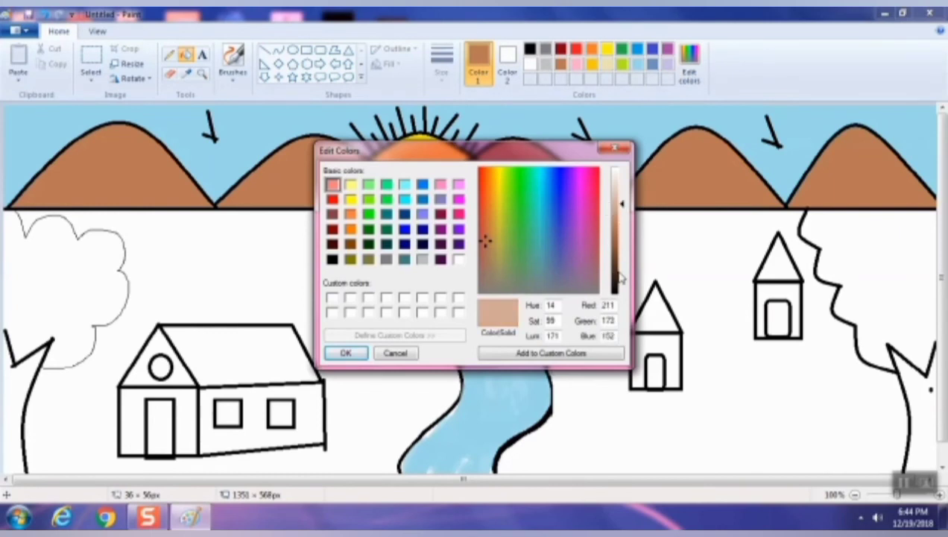
click(617, 273)
click(345, 353)
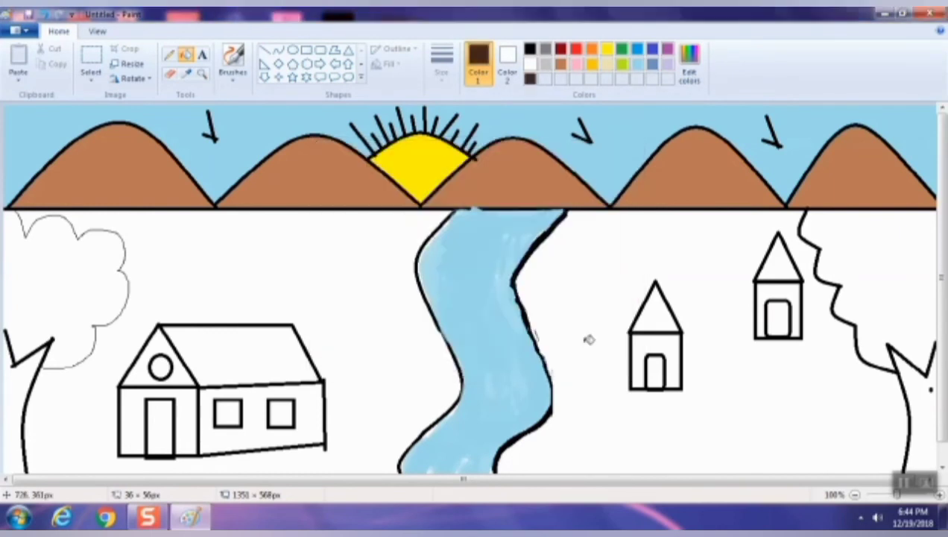
click(658, 307)
click(777, 257)
click(271, 345)
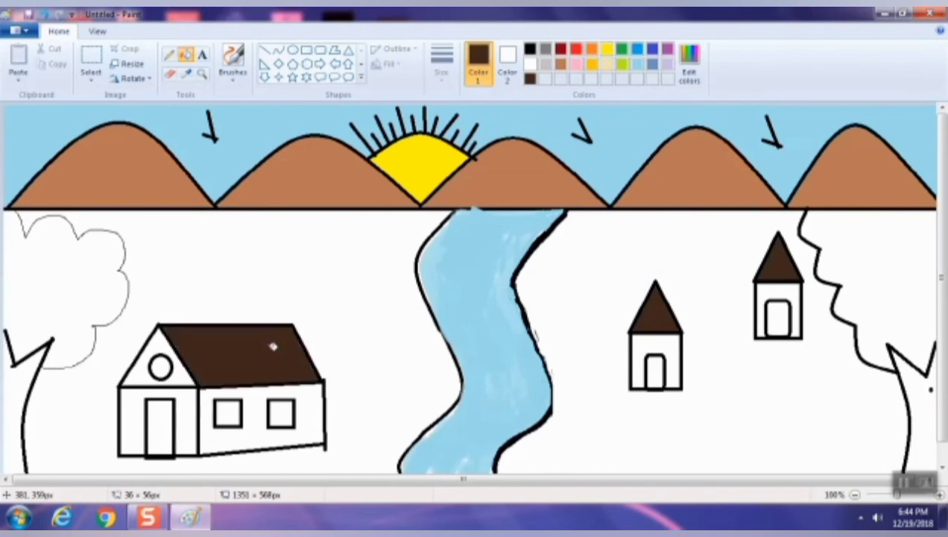
Step: Define a dark red custom colour (Red 128, Green 0, Blue 0) and fill the left tree's trunk with it
click(689, 66)
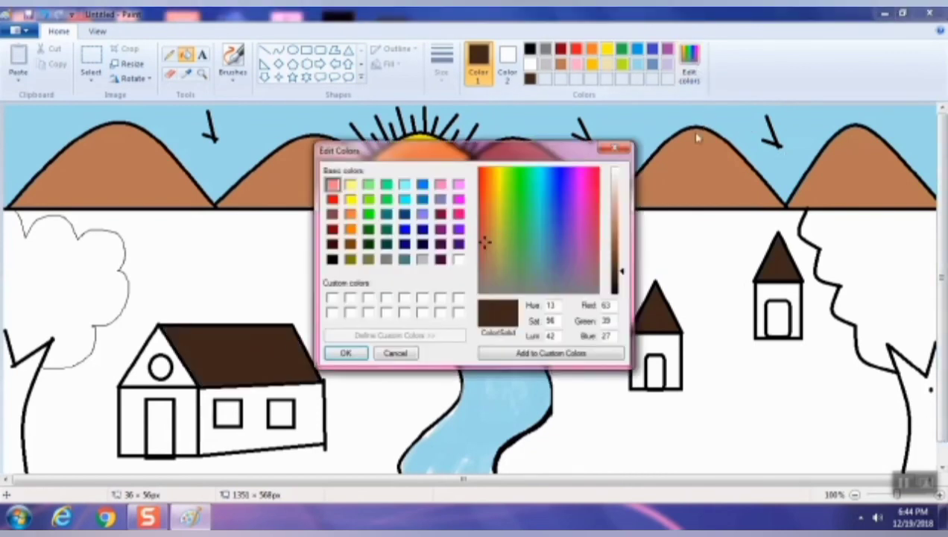
click(621, 236)
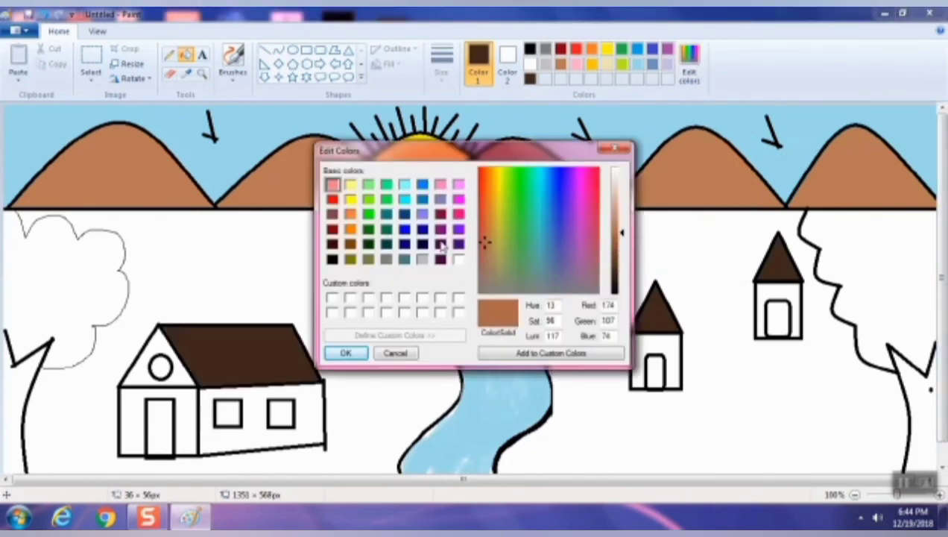
click(333, 227)
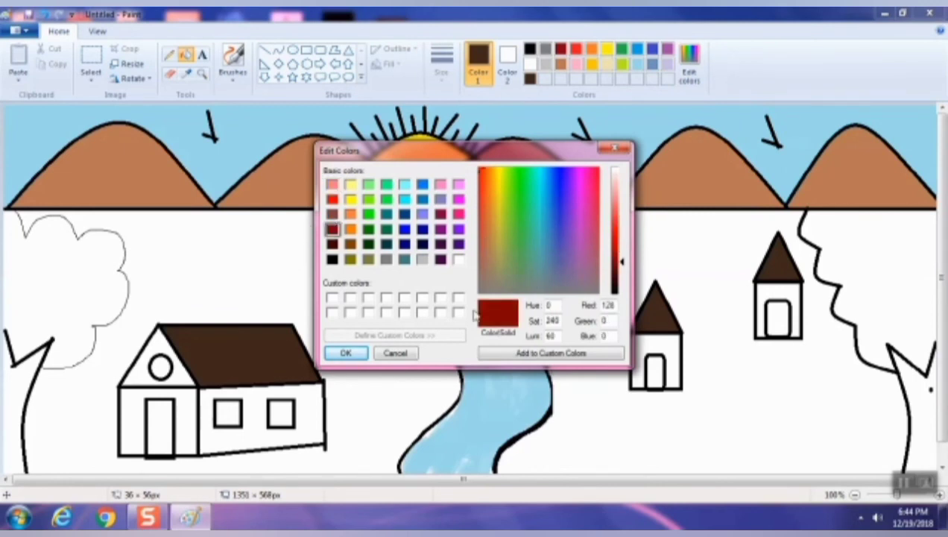
click(345, 353)
click(936, 456)
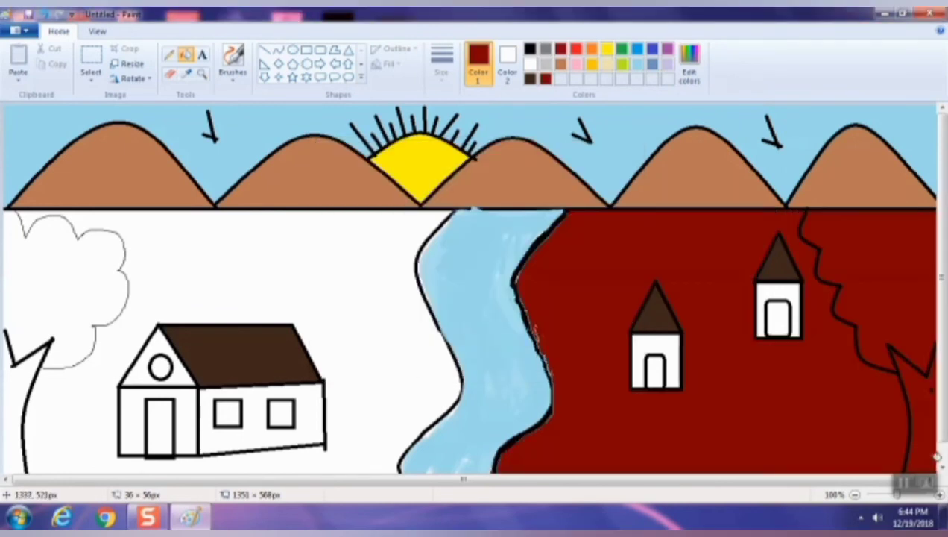
key(ctrl+z)
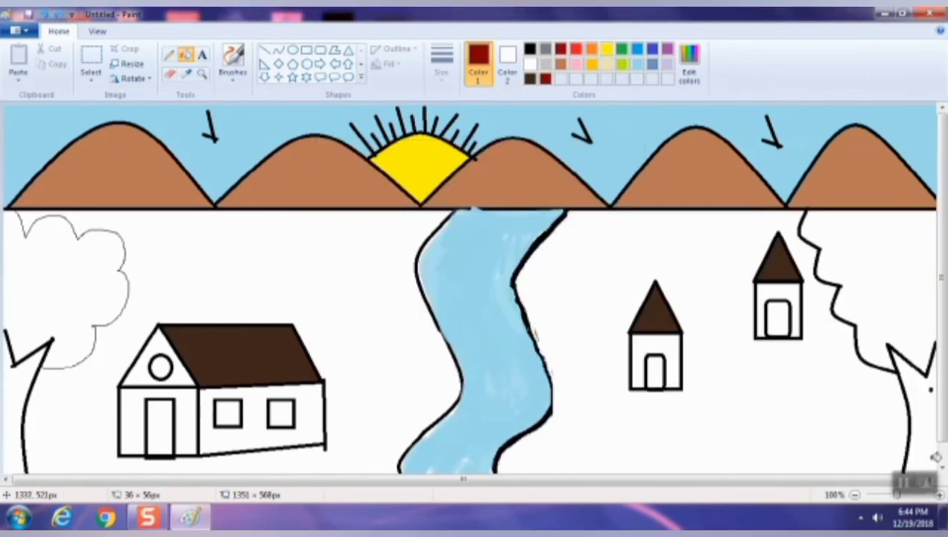
click(21, 399)
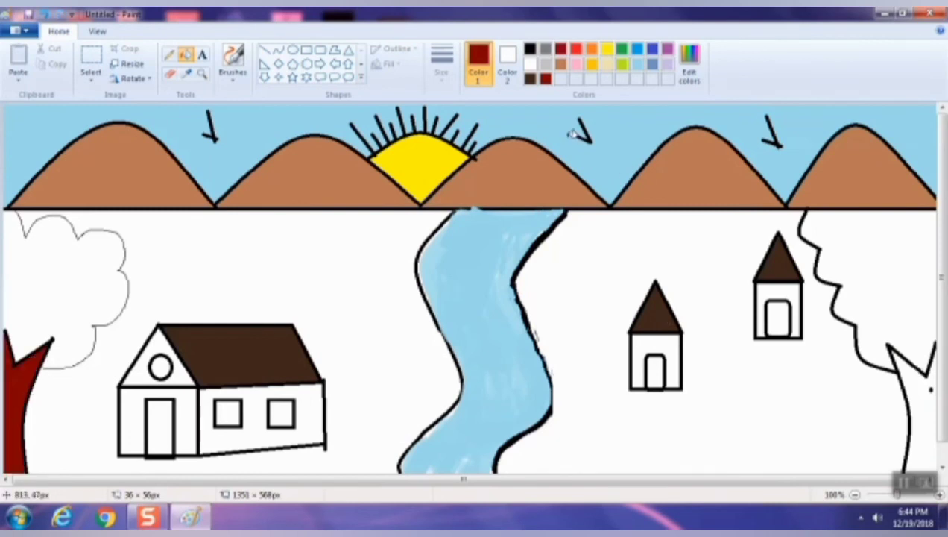
Step: Paint the lower part of the right tree's trunk dark red with the Marker brush
click(246, 85)
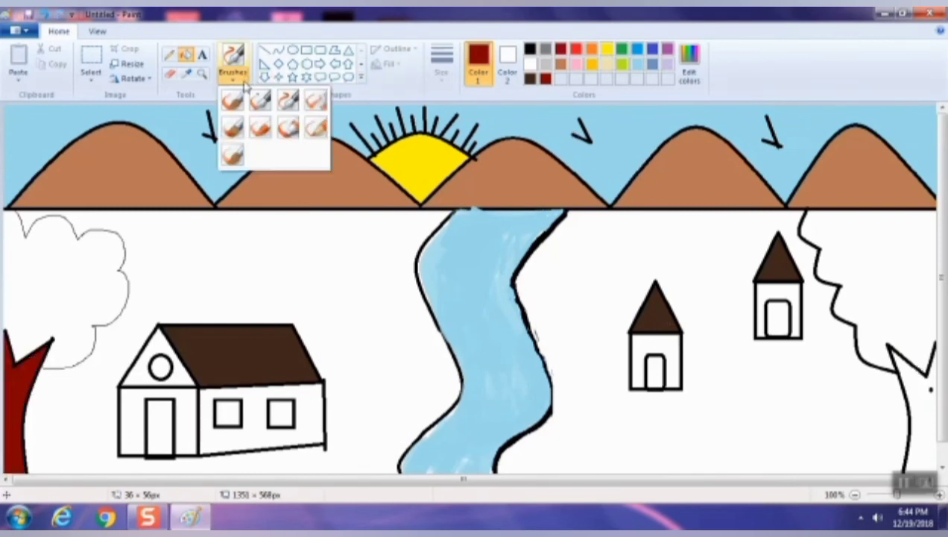
click(232, 127)
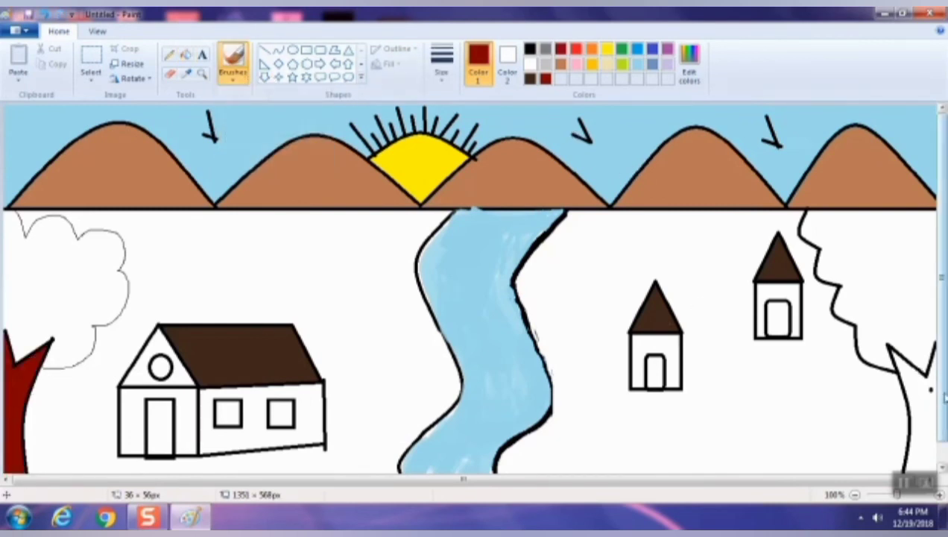
click(223, 88)
click(272, 127)
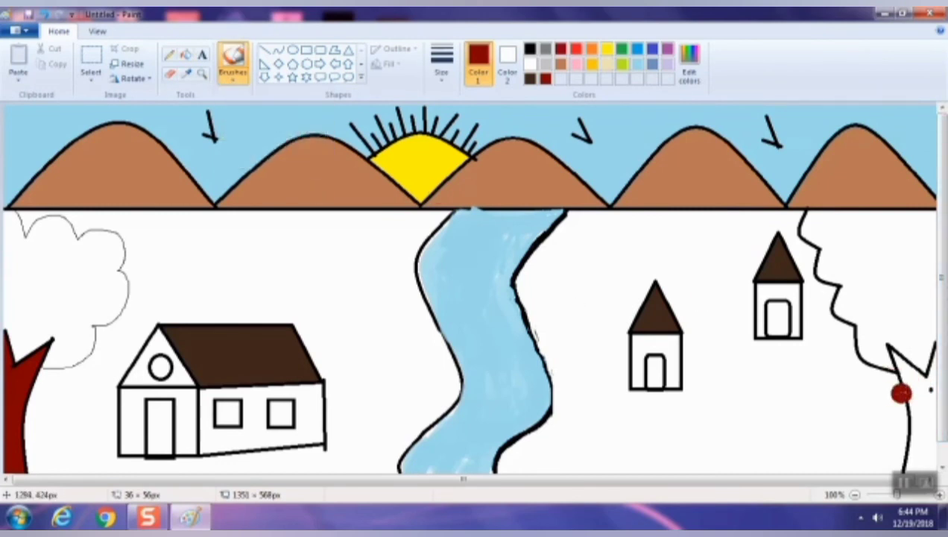
mouse_move(925, 395)
mouse_down()
mouse_move(923, 460)
mouse_move(914, 402)
mouse_move(922, 438)
mouse_move(908, 429)
mouse_move(911, 476)
mouse_move(904, 447)
mouse_move(903, 464)
mouse_move(927, 432)
mouse_move(921, 388)
mouse_move(928, 425)
mouse_up()
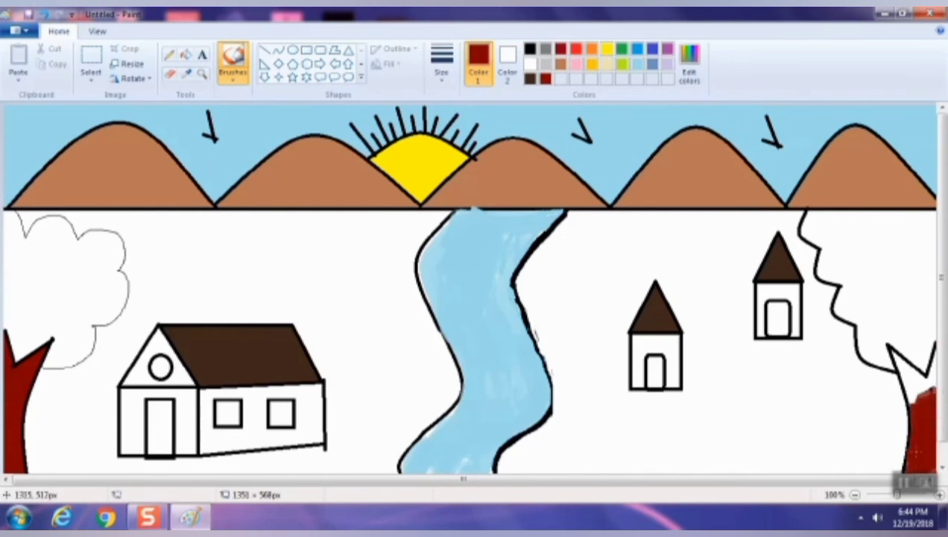
click(235, 74)
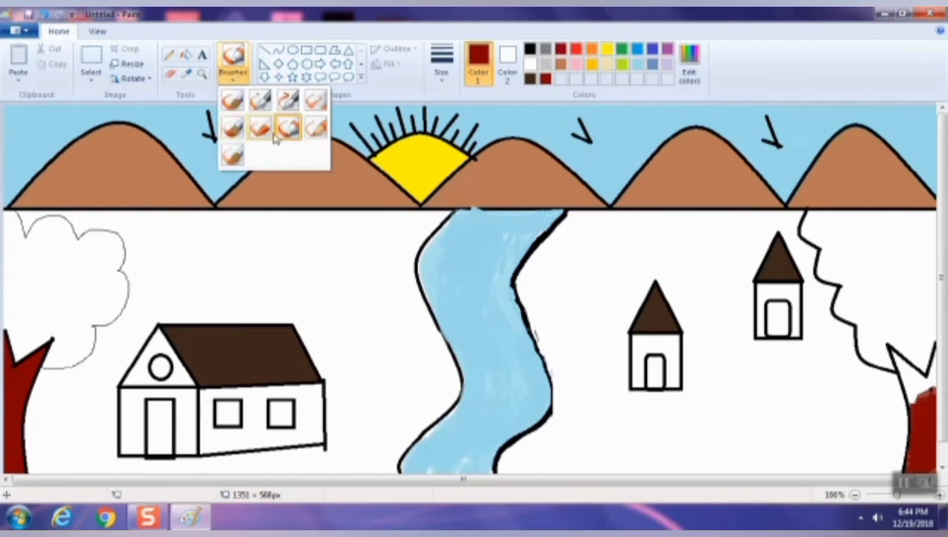
click(316, 155)
key(ctrl+z)
click(233, 63)
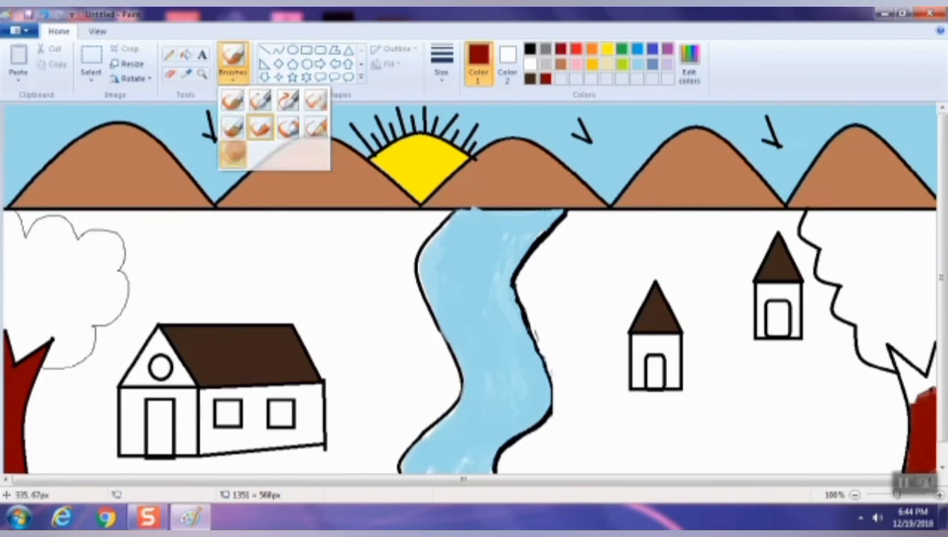
click(260, 99)
click(233, 63)
click(232, 99)
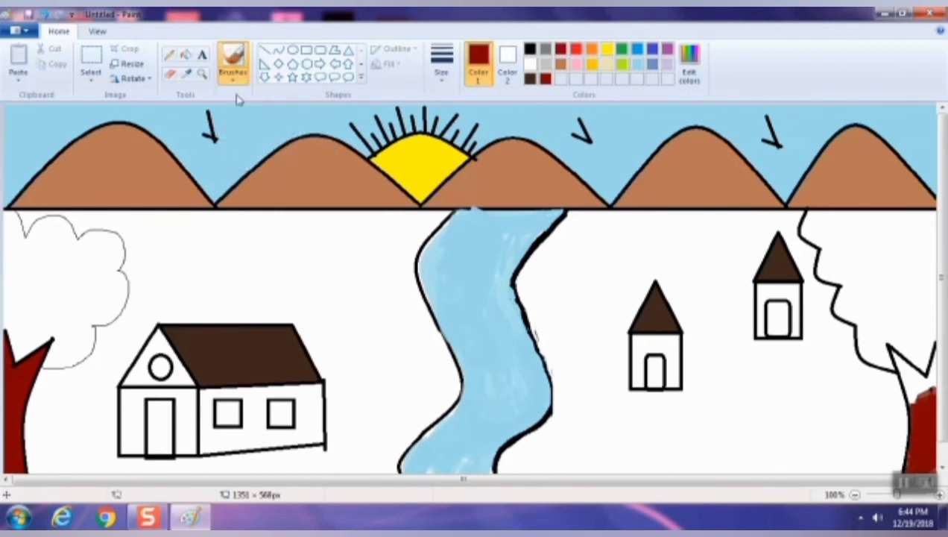
click(232, 71)
click(238, 104)
click(237, 80)
click(250, 101)
click(237, 79)
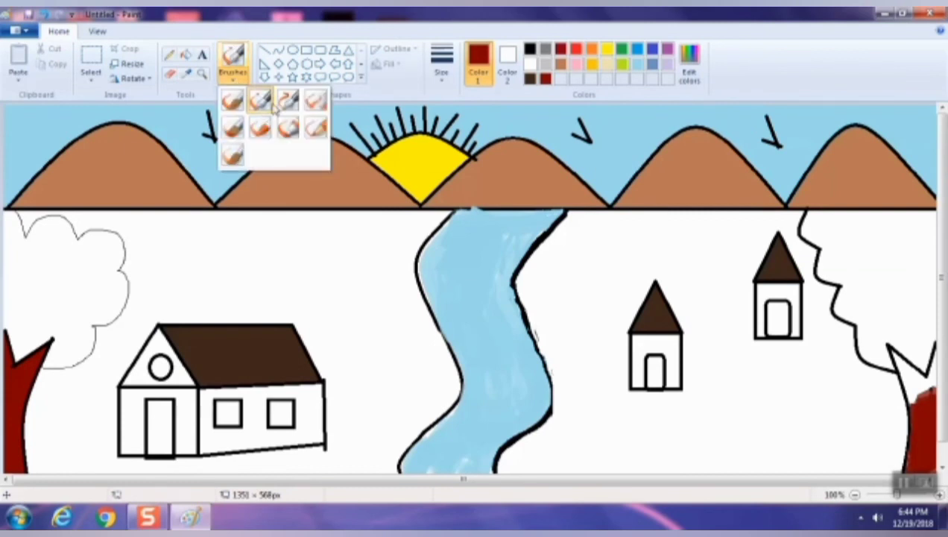
click(276, 105)
Step: Choose another brush and paint the remaining upper part of the right tree's trunk dark red, including its forked branches
click(237, 78)
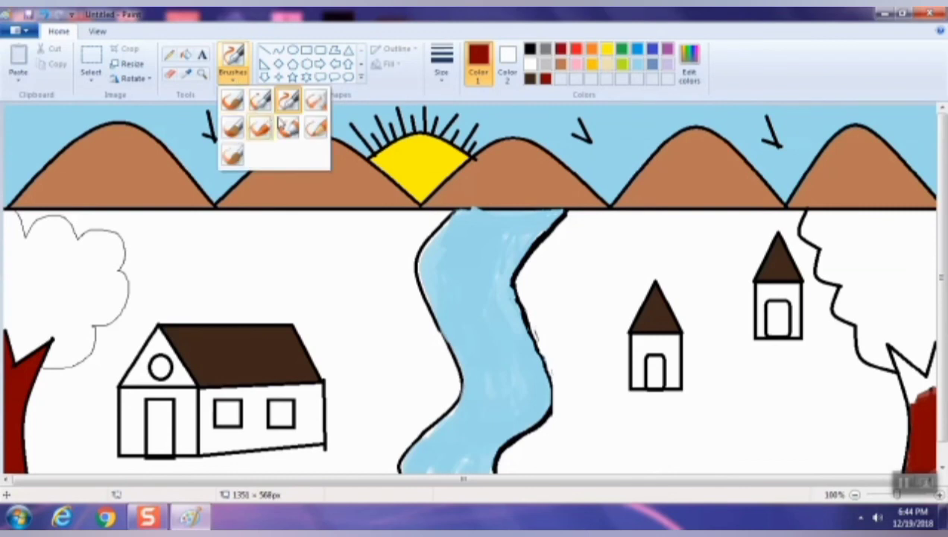
click(288, 100)
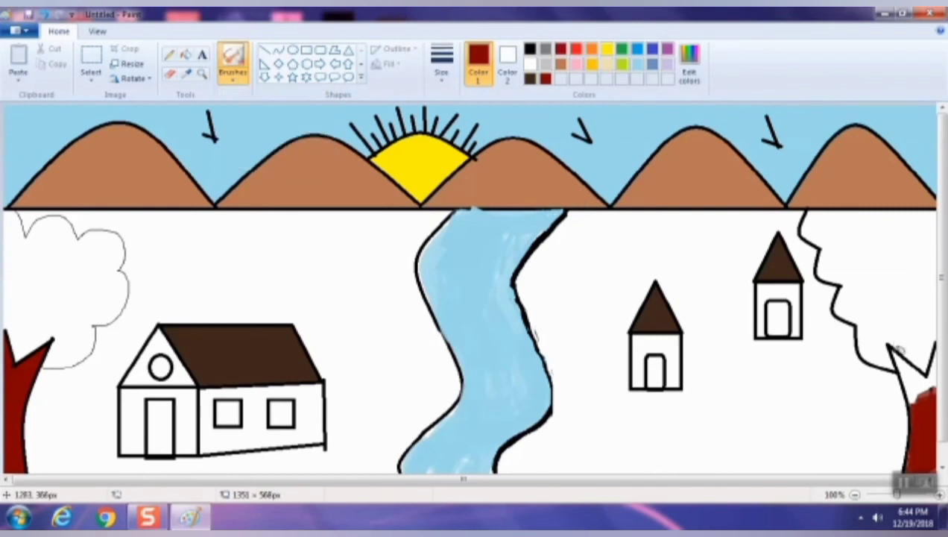
mouse_move(898, 347)
mouse_down()
mouse_move(915, 396)
mouse_move(901, 361)
mouse_move(927, 387)
mouse_move(920, 366)
mouse_move(933, 385)
mouse_move(937, 354)
mouse_move(935, 376)
mouse_move(941, 345)
mouse_up()
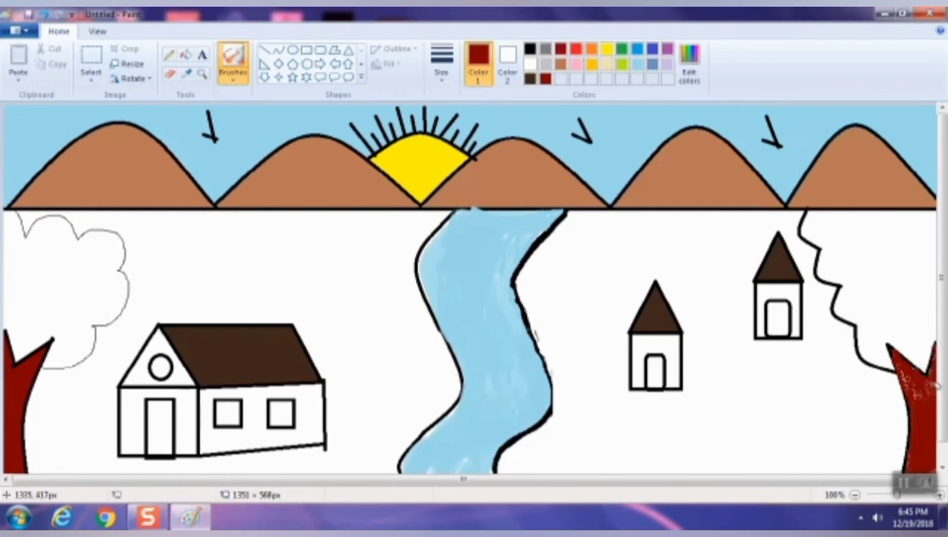
Step: Fill the crowns of the right and left trees with green
click(185, 54)
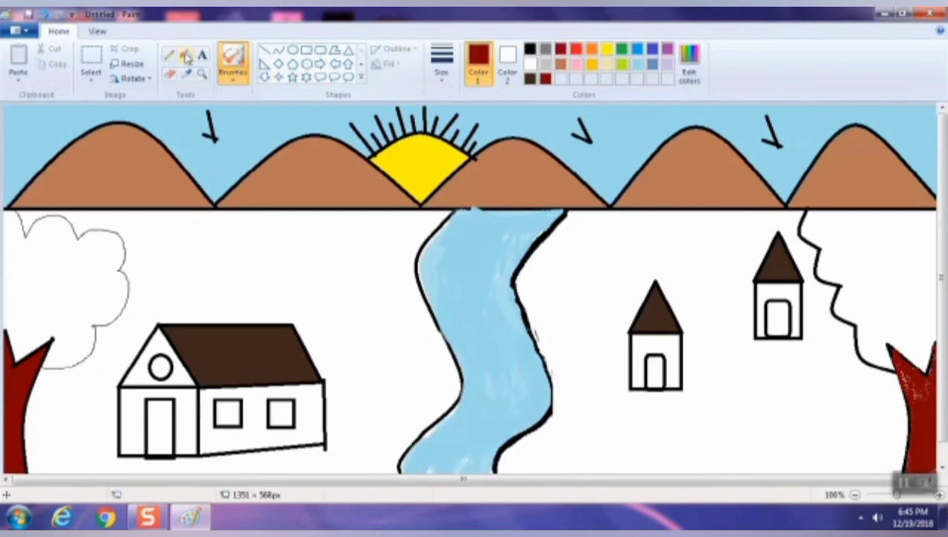
click(623, 52)
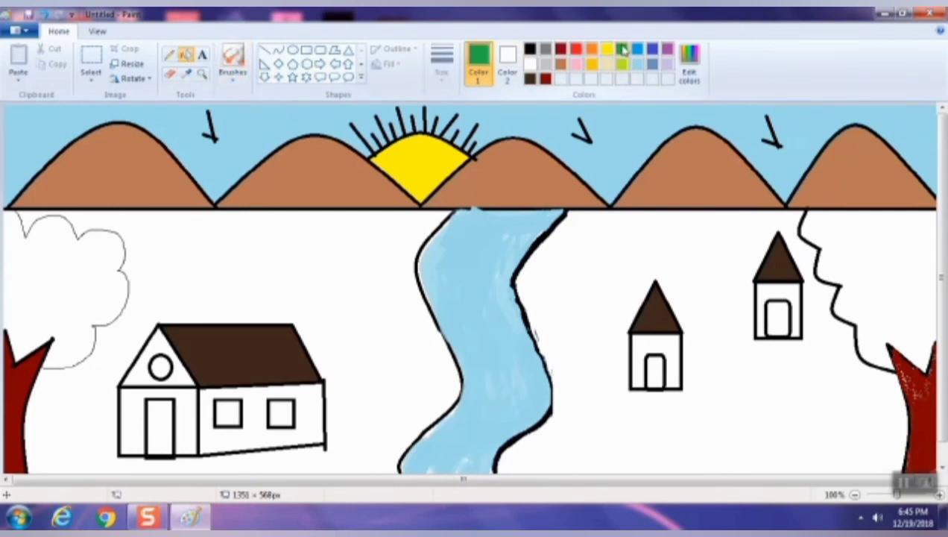
click(843, 233)
click(44, 249)
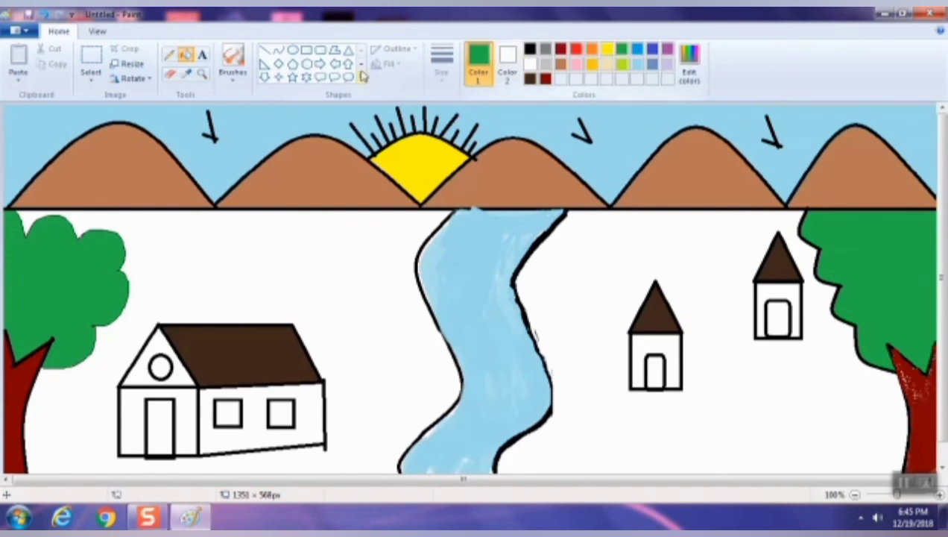
Step: Draw six small lime oval outlines as fruit, spread across the right tree's green crown
click(293, 50)
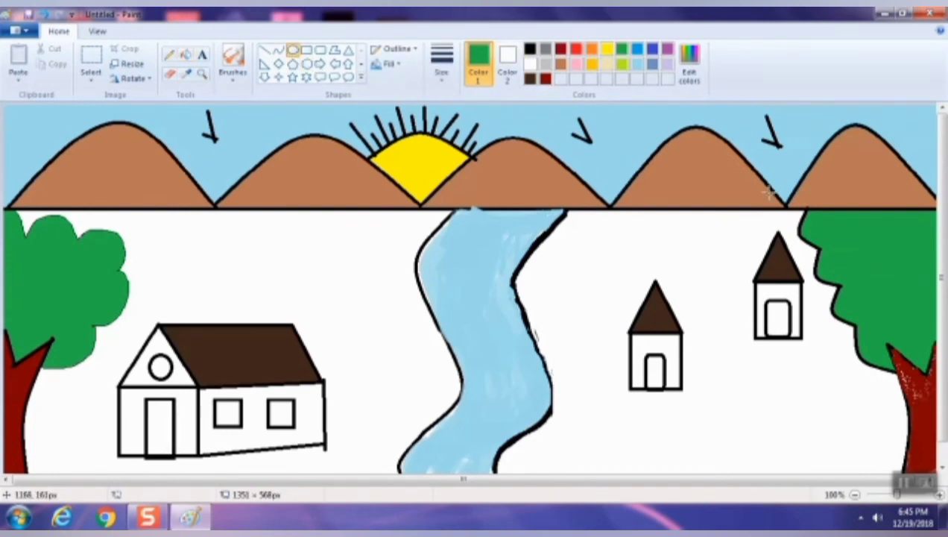
drag(875, 276, 898, 299)
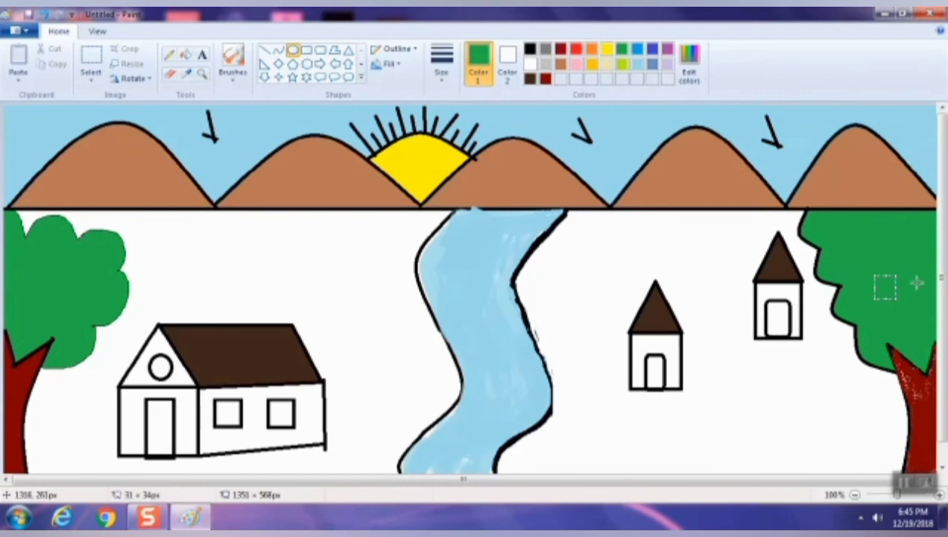
click(621, 64)
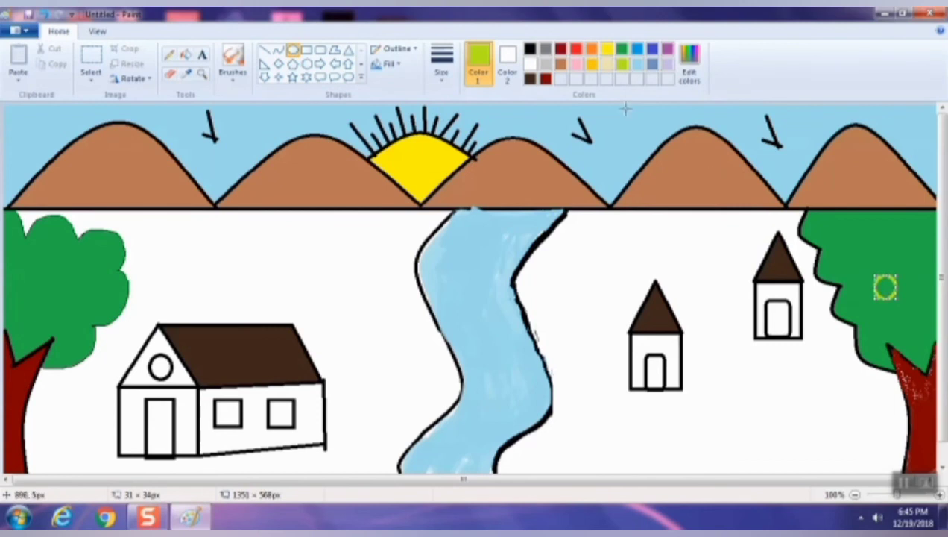
drag(857, 228, 934, 276)
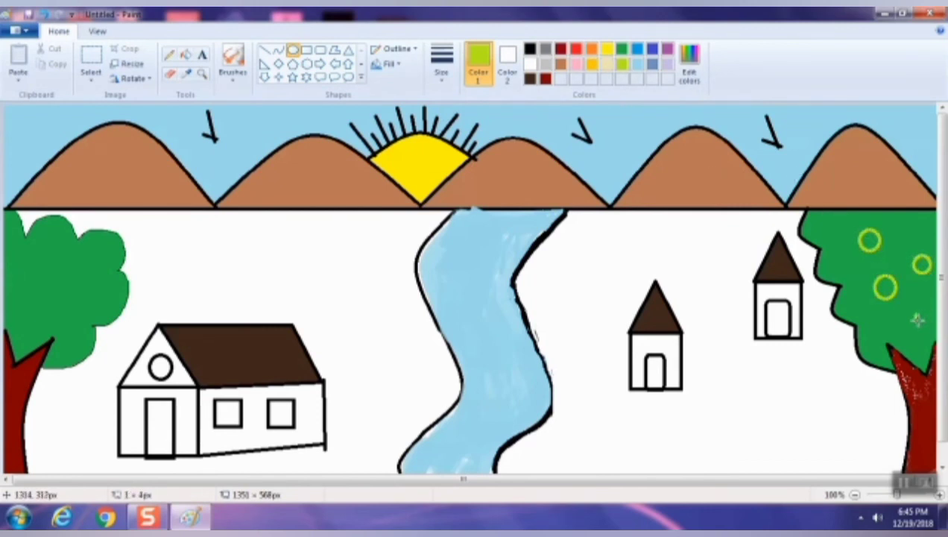
drag(912, 311, 935, 335)
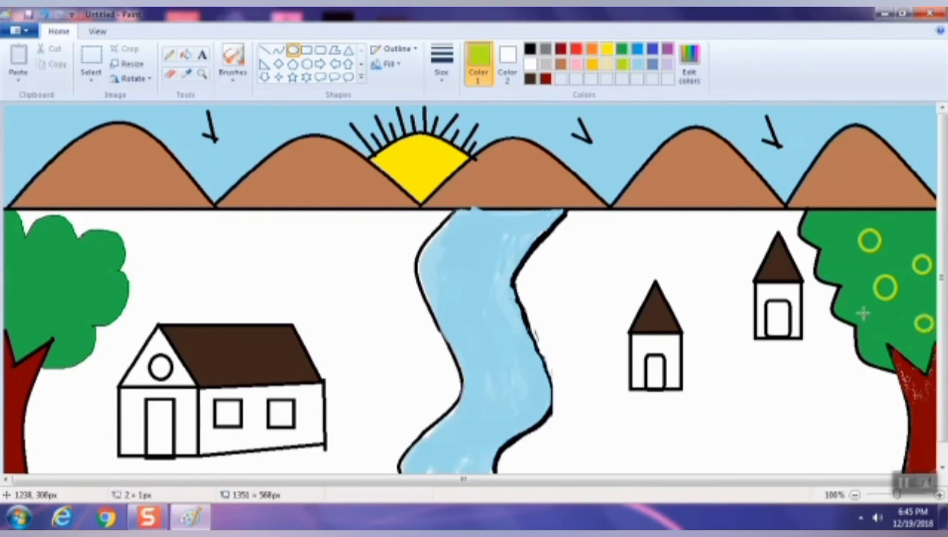
drag(860, 311, 882, 335)
drag(829, 247, 845, 272)
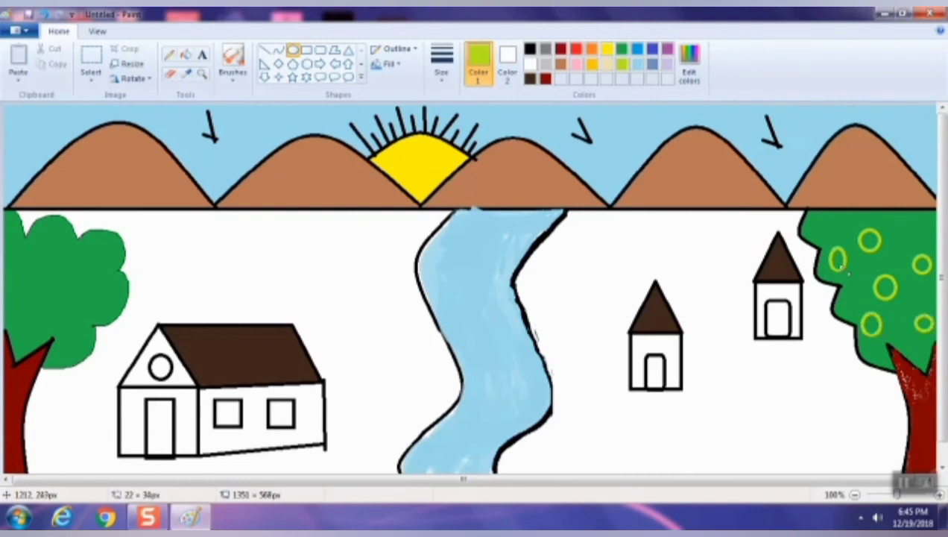
Step: Fill the six oval fruits on the right tree with lime
click(186, 54)
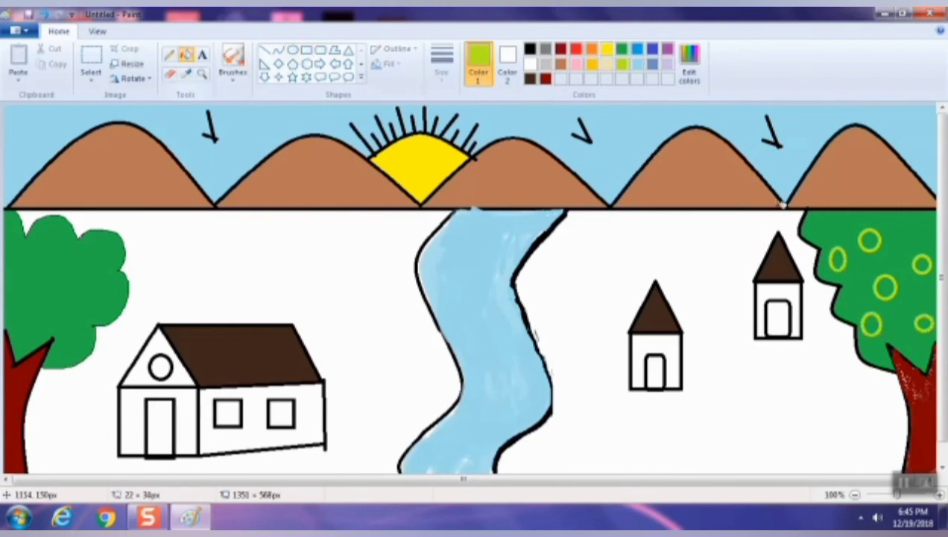
click(869, 239)
click(838, 258)
click(886, 286)
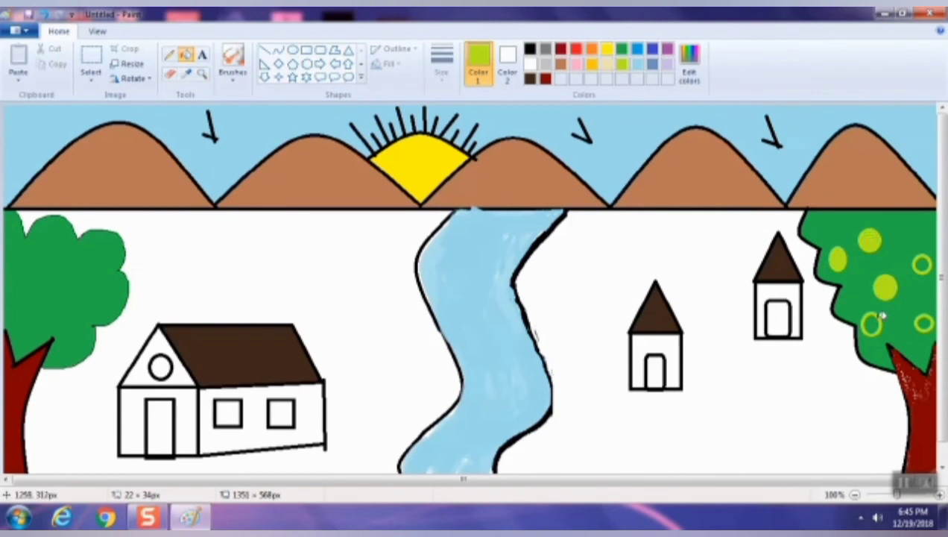
click(870, 322)
click(924, 322)
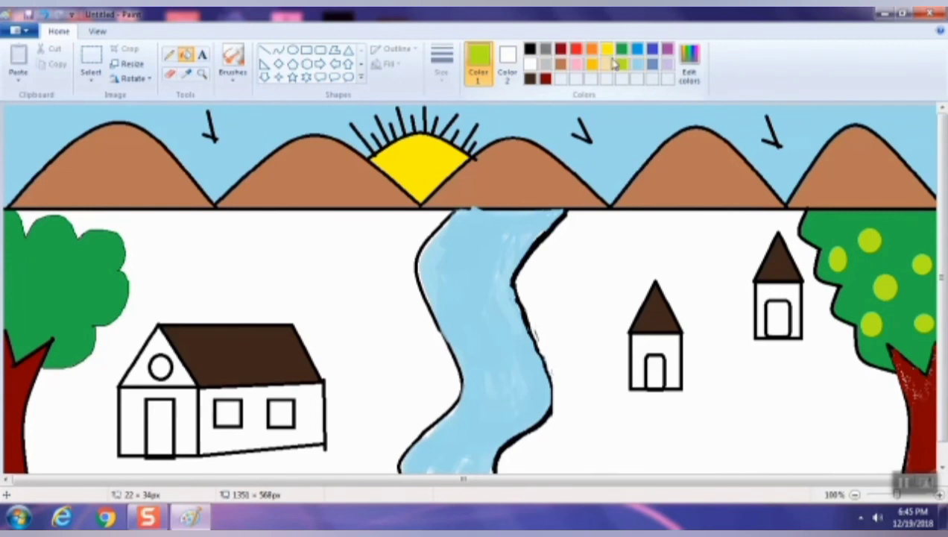
Step: Fill the front walls of the two small houses right of the river with orange
click(590, 50)
click(651, 340)
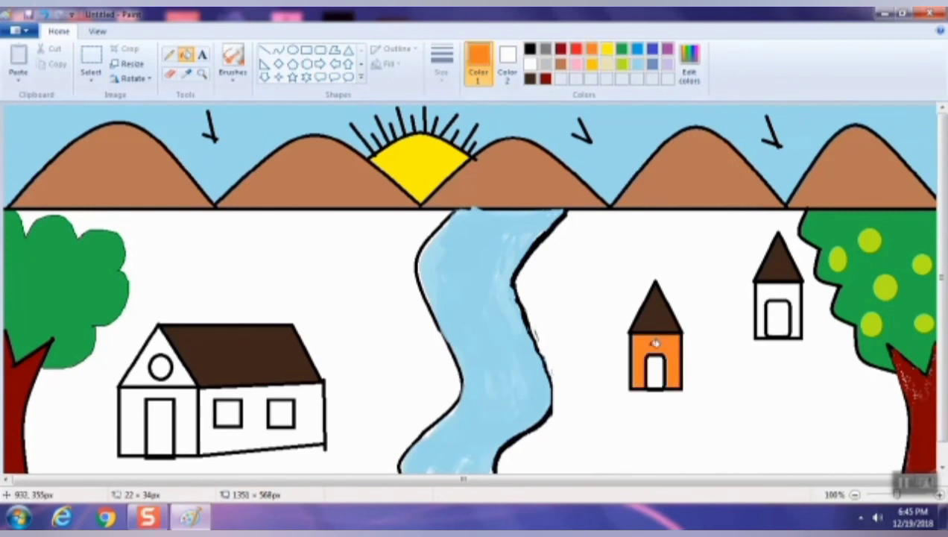
click(773, 285)
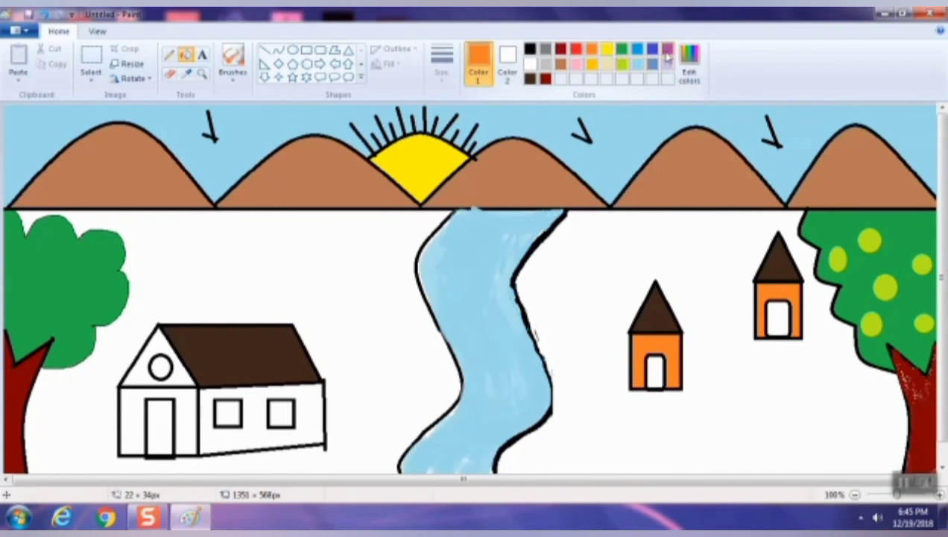
Step: Fill the large house's front and side walls with purple and its triangular gable with brown
click(668, 52)
click(190, 406)
click(212, 409)
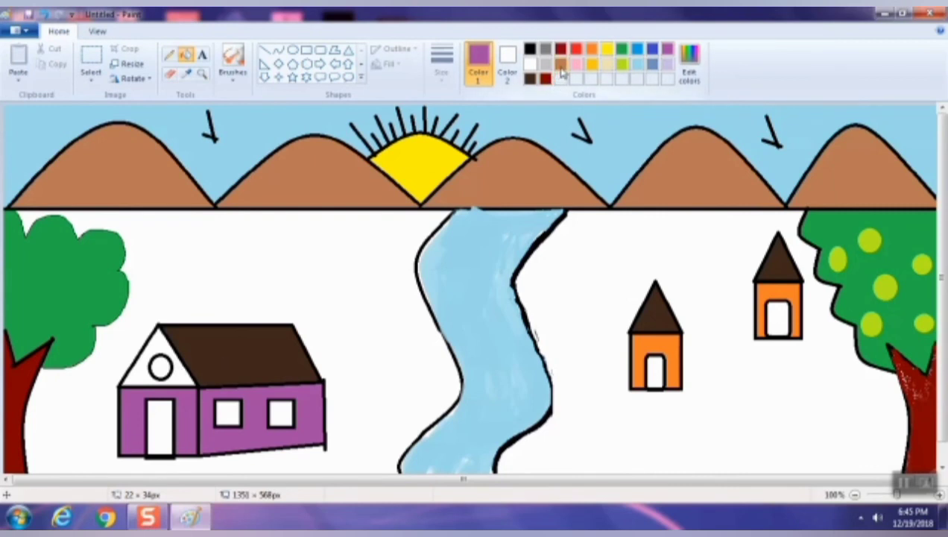
click(561, 65)
click(163, 343)
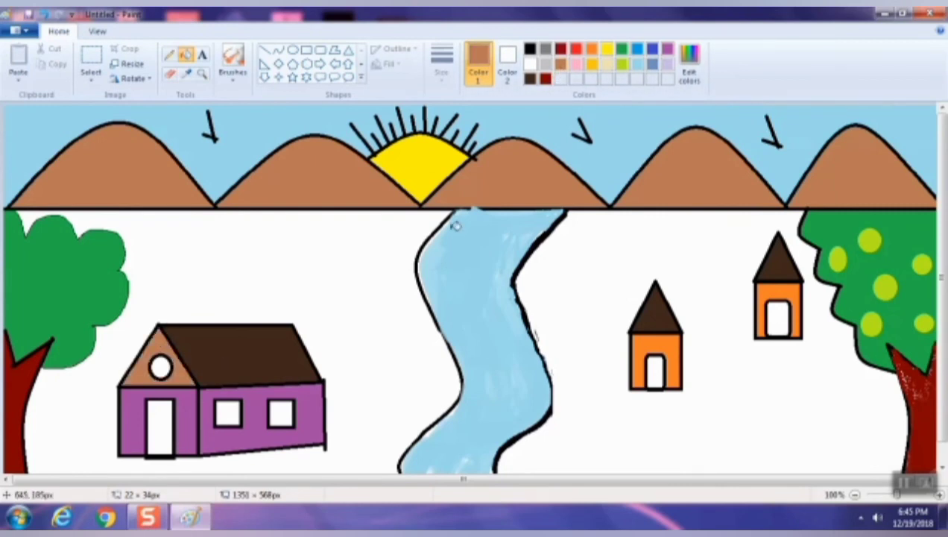
Step: Fill the large house's round gable window, door and two side windows with yellow
click(606, 50)
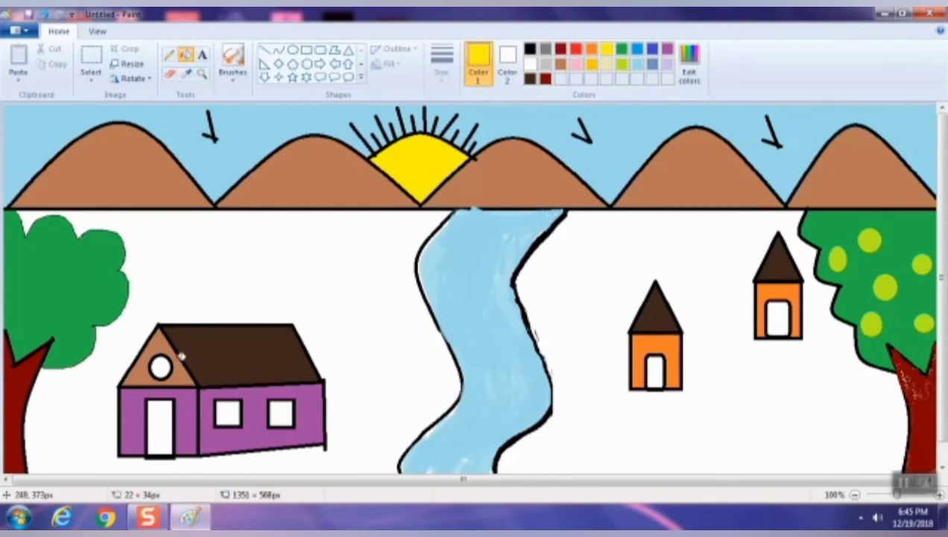
click(161, 366)
click(160, 423)
click(228, 413)
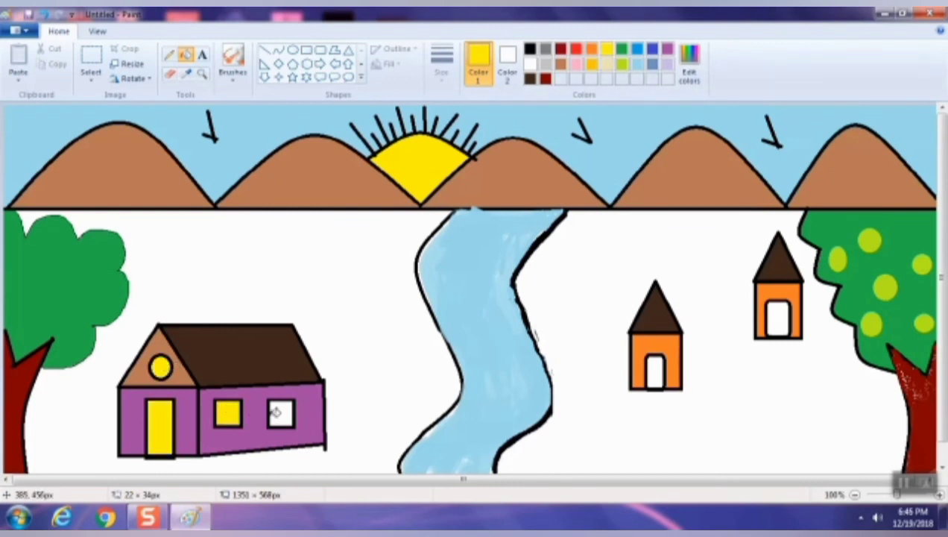
click(275, 412)
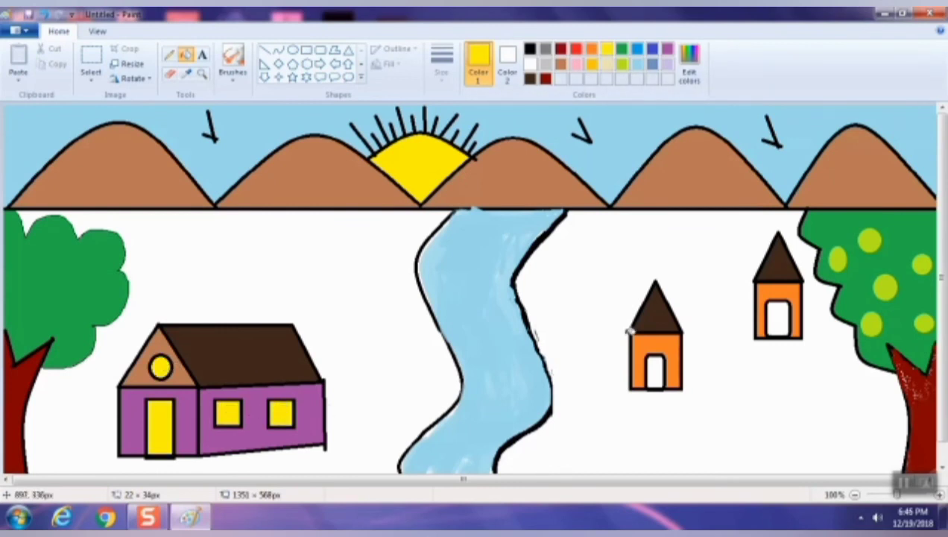
Step: Fill the white ground on both sides of the river with lime
click(623, 65)
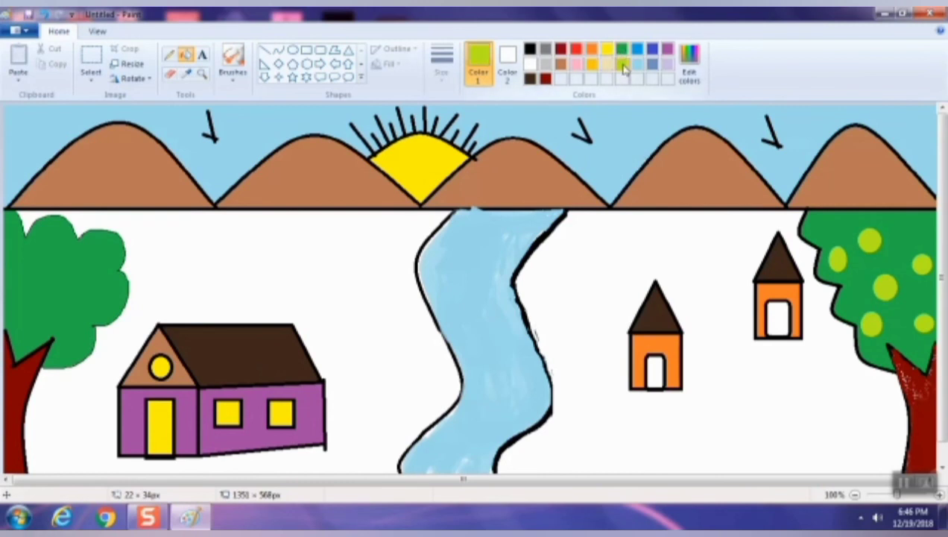
click(377, 238)
click(607, 271)
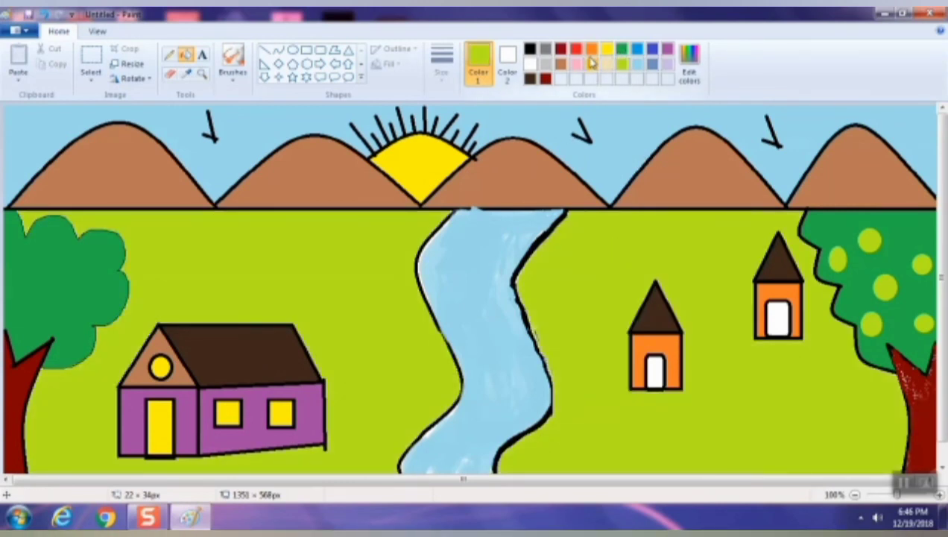
Step: Fill the doors of the two small orange houses with yellow
click(606, 51)
click(657, 370)
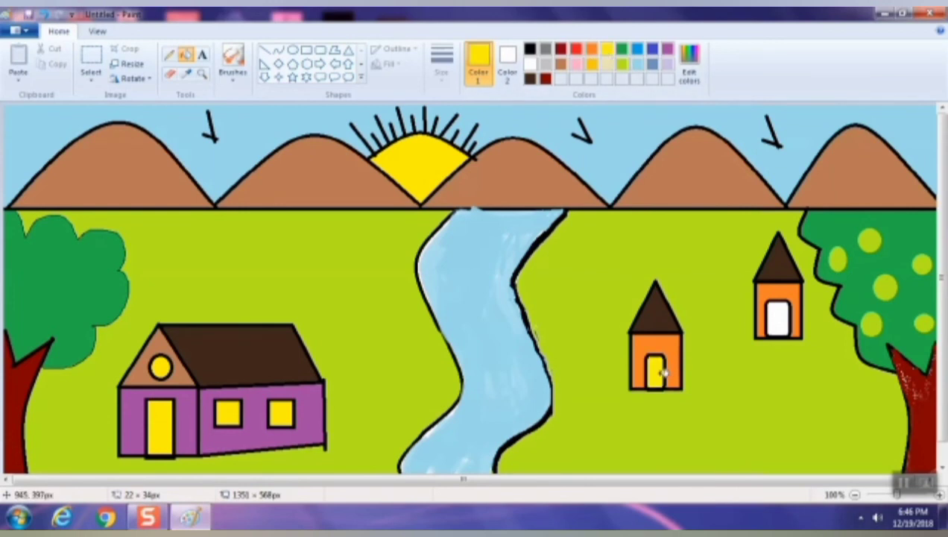
click(777, 316)
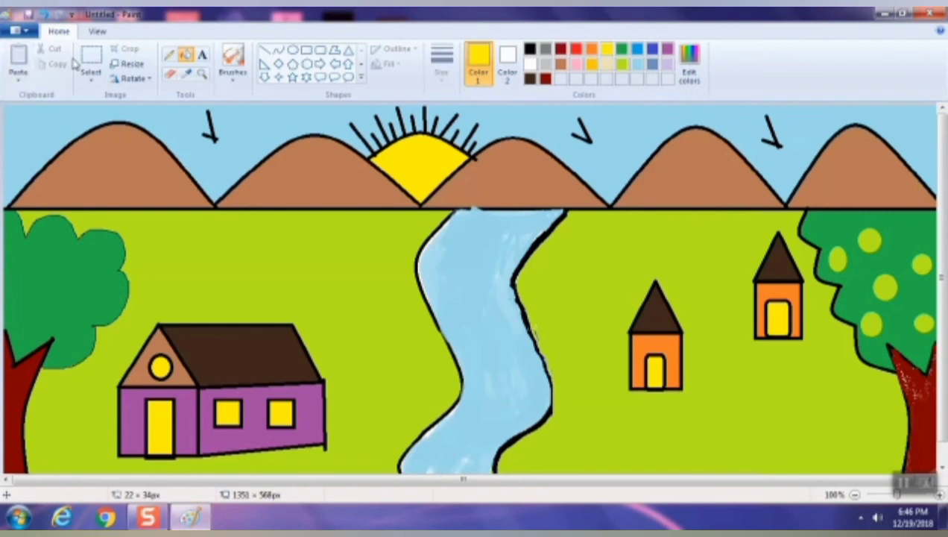
Step: Add the black text "Beautiful Scene" on the grass above the large house
click(201, 54)
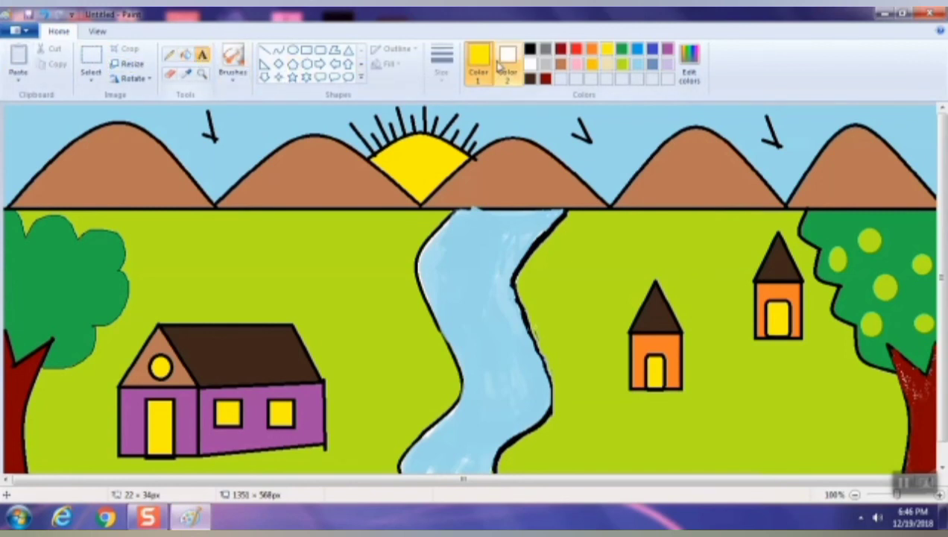
click(529, 48)
drag(211, 231, 376, 265)
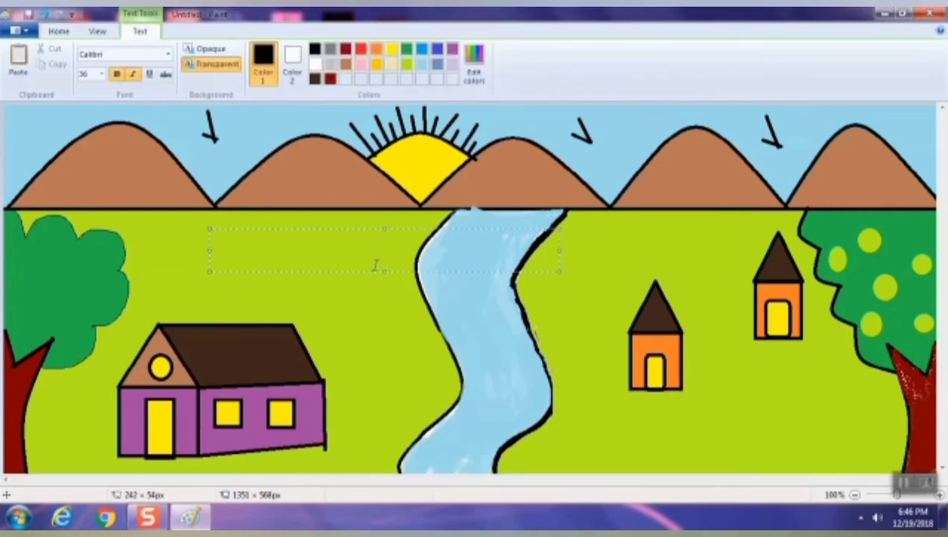
text(Beautifu)
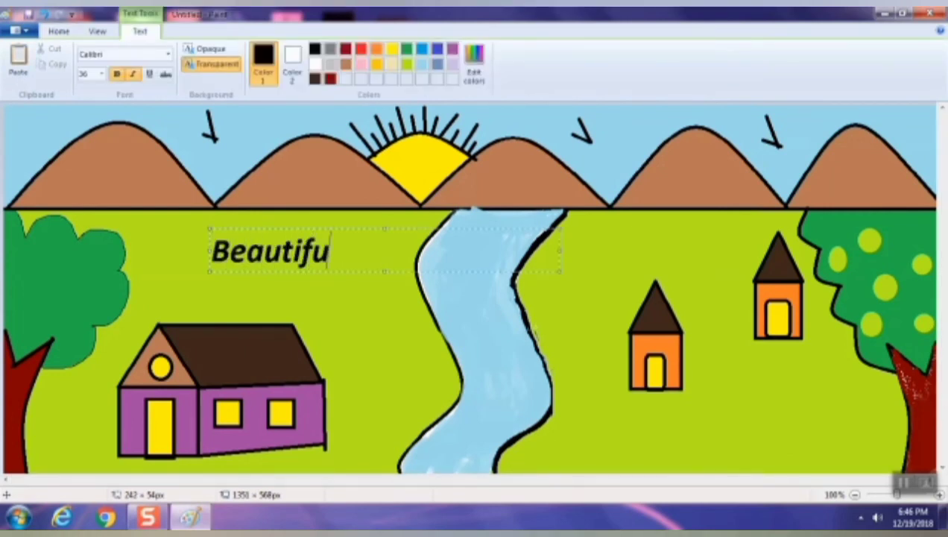
text(l Scene)
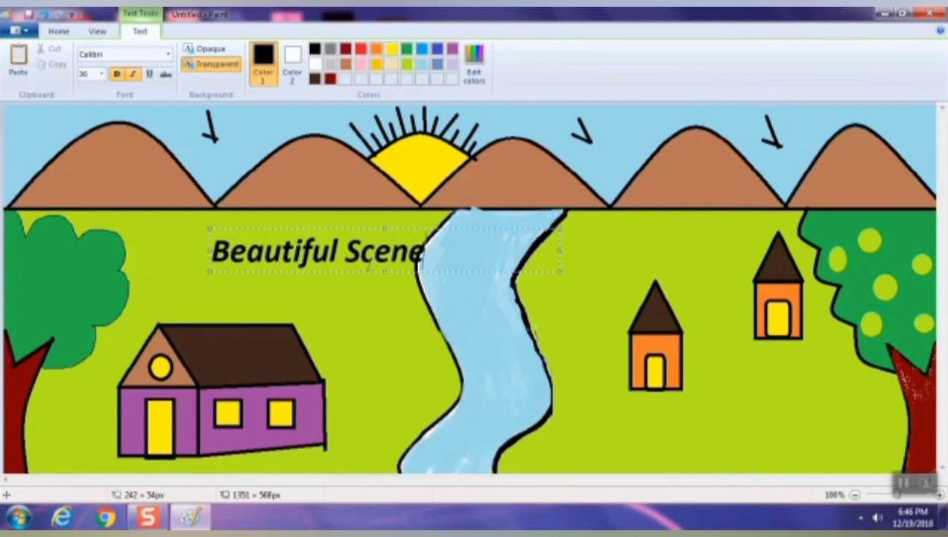
Step: Set the font size of the "Beautiful Scene" text to 24 and place it on the picture
triple_click(367, 266)
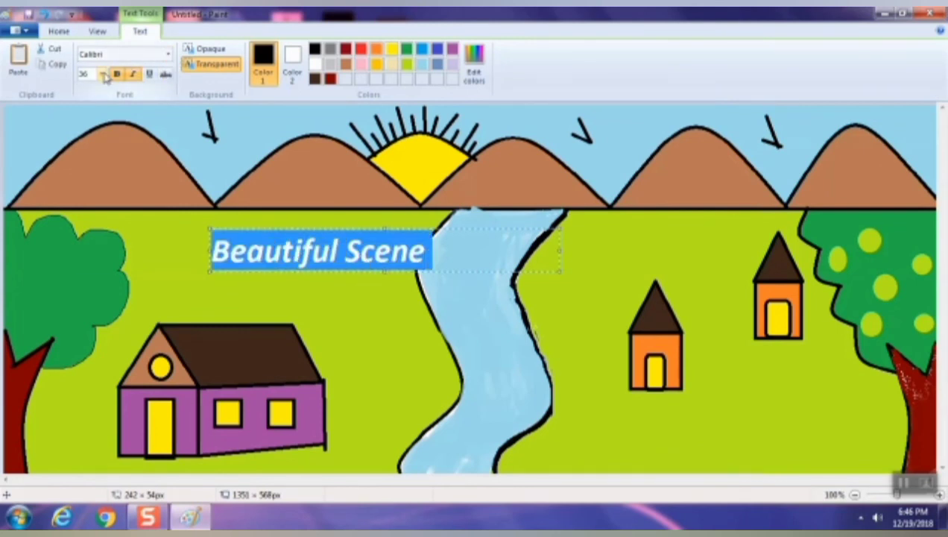
click(103, 75)
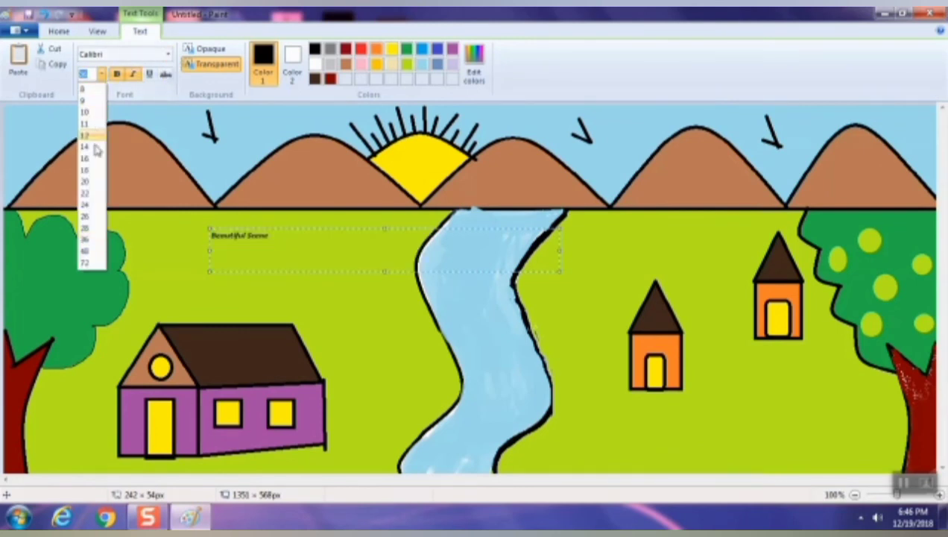
click(88, 209)
click(582, 395)
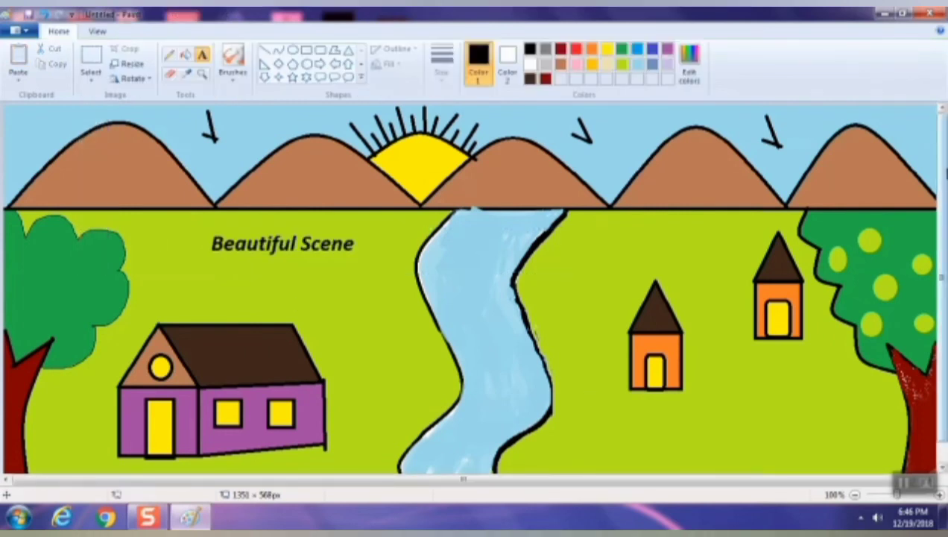